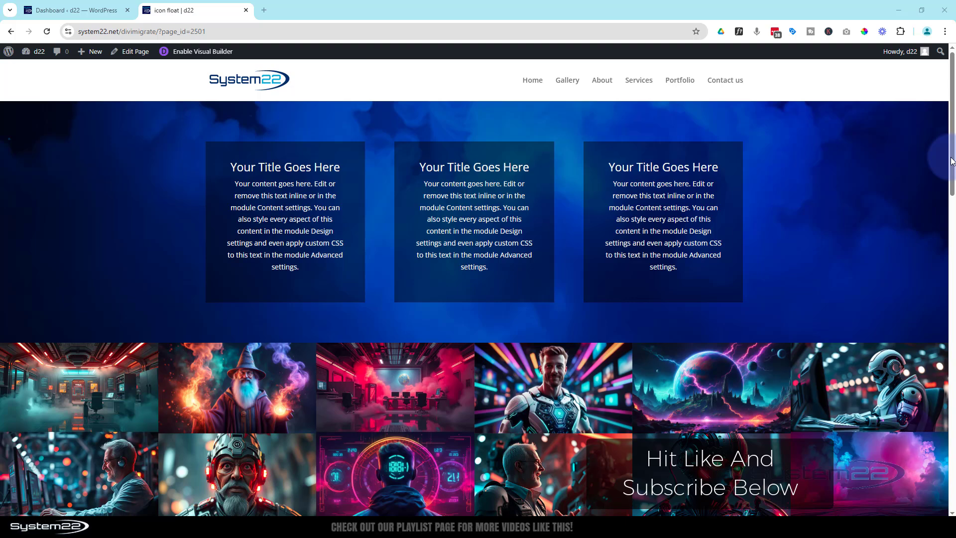
Step: Examine the finished demo page's sections and follow the floating compass icon's link to the Location section
{"action": "left_click_drag", "start_coordinate": [952, 158], "coordinate": [951, 272]}
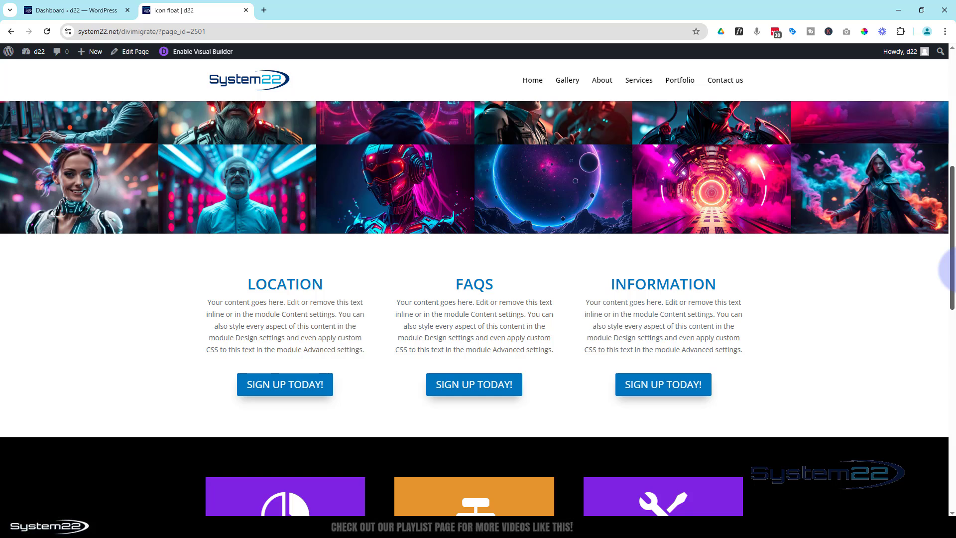
{"action": "left_click_drag", "start_coordinate": [952, 271], "coordinate": [952, 367]}
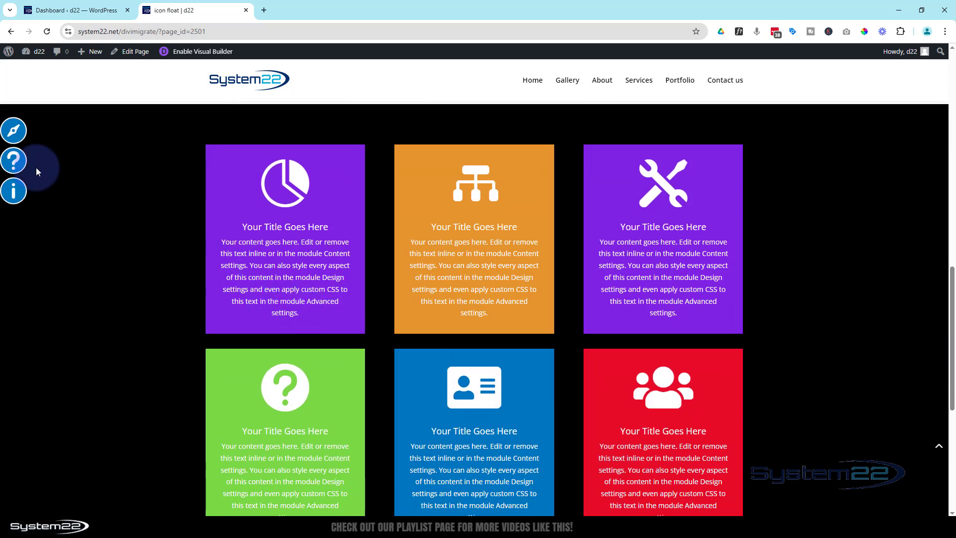
{"action": "scroll", "coordinate": [84, 228], "scroll_direction": "down", "scroll_amount": 6}
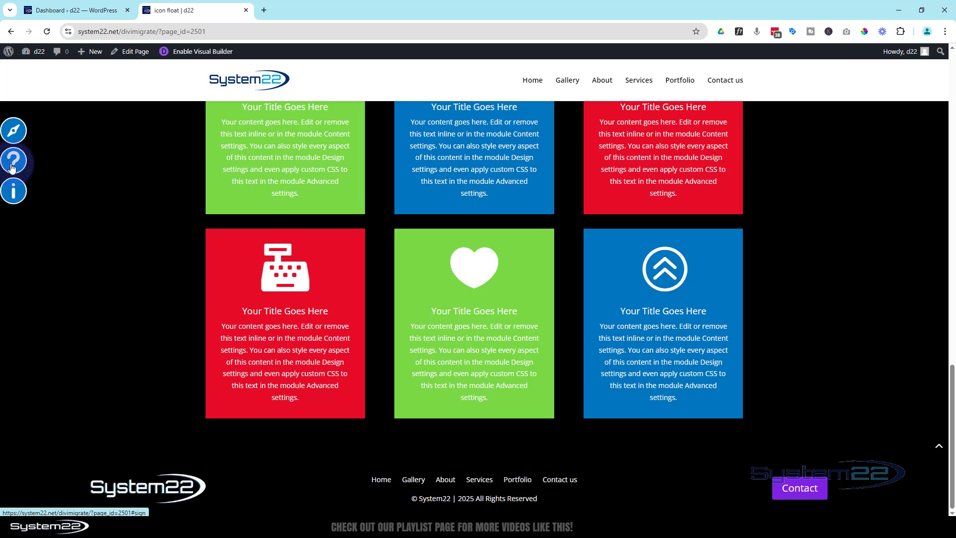
{"action": "left_click", "coordinate": [14, 141]}
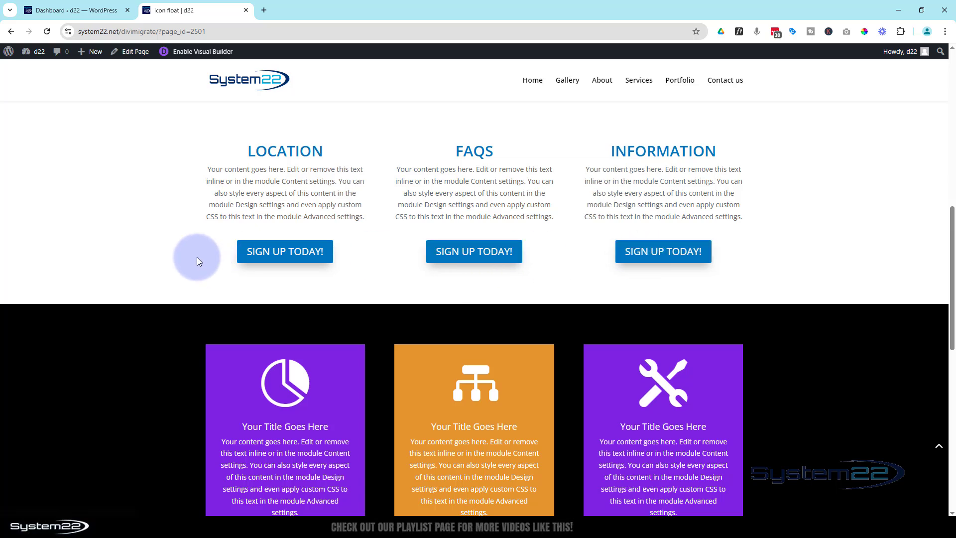
{"action": "scroll", "coordinate": [196, 257], "scroll_direction": "down", "scroll_amount": 6}
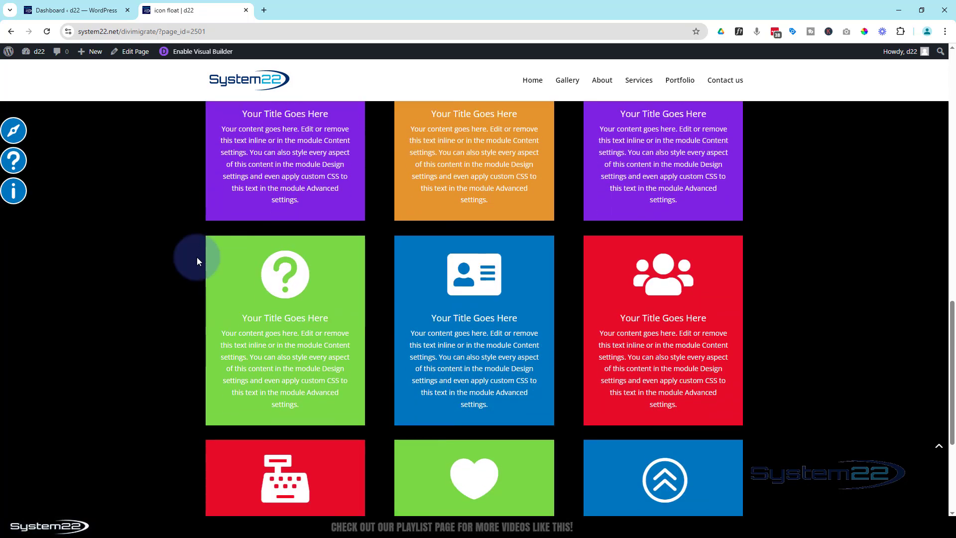
{"action": "scroll", "coordinate": [196, 257], "scroll_direction": "up", "scroll_amount": 7}
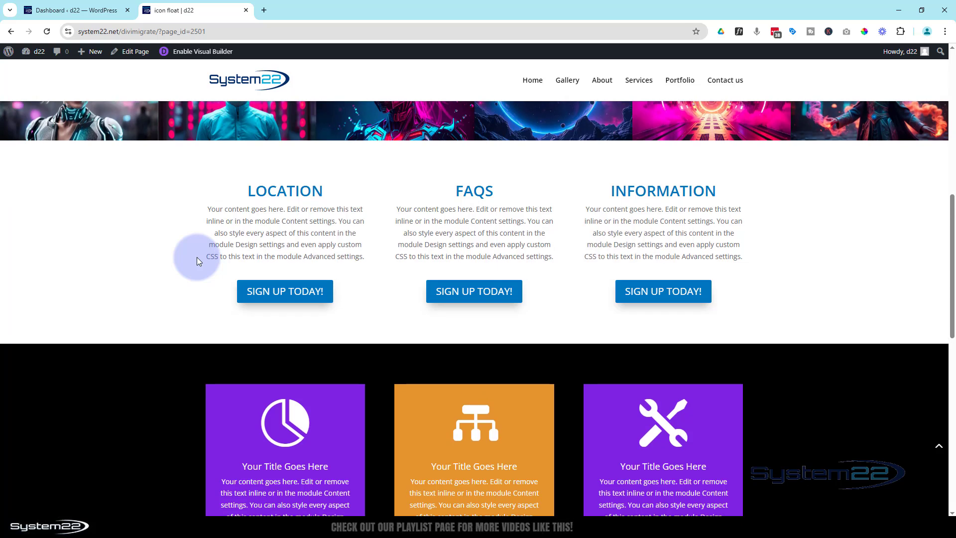
{"action": "scroll", "coordinate": [196, 257], "scroll_direction": "up", "scroll_amount": 2}
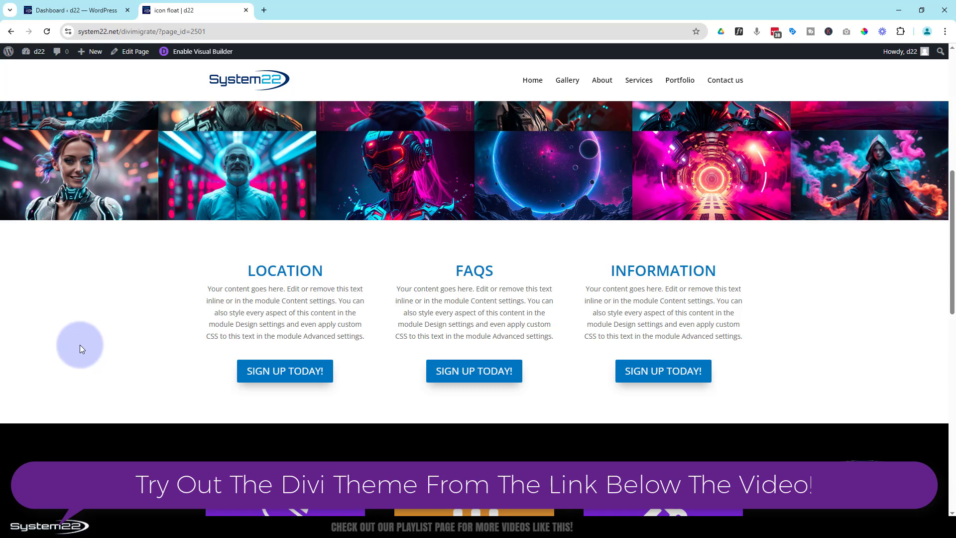
Step: Enable the Visual Builder and delete the section holding the Location, FAQs and Information call-to-action blocks
{"action": "left_click", "coordinate": [210, 55]}
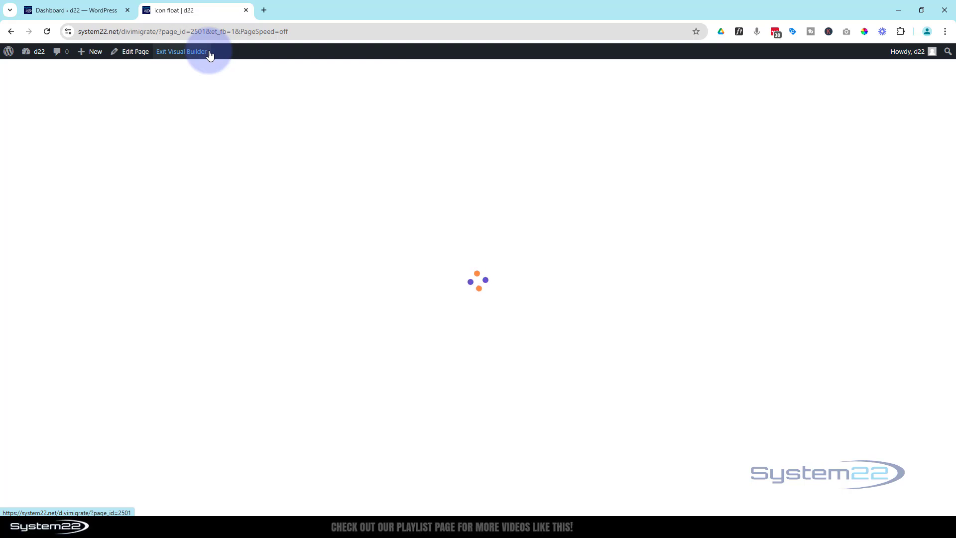
{"action": "scroll", "coordinate": [393, 164], "scroll_direction": "down", "scroll_amount": 6}
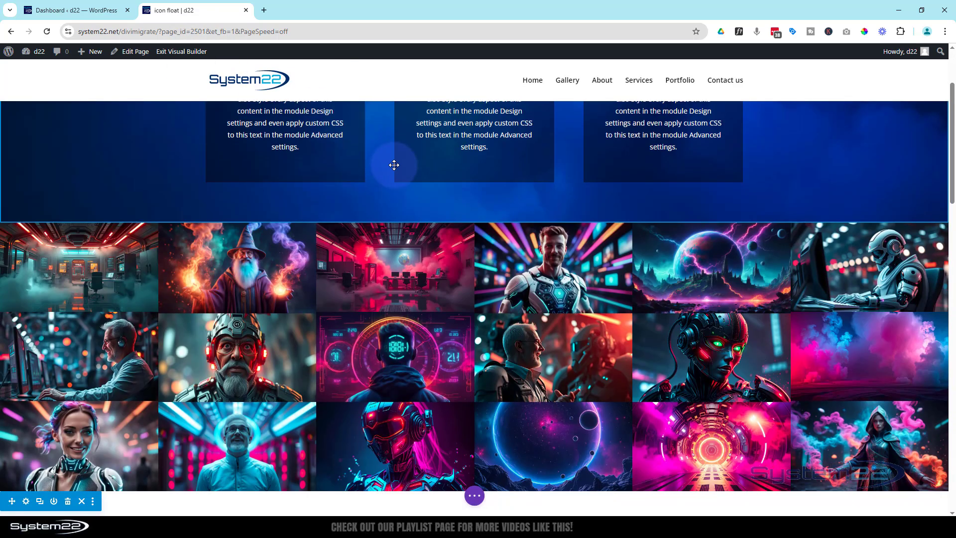
{"action": "scroll", "coordinate": [395, 170], "scroll_direction": "down", "scroll_amount": 2}
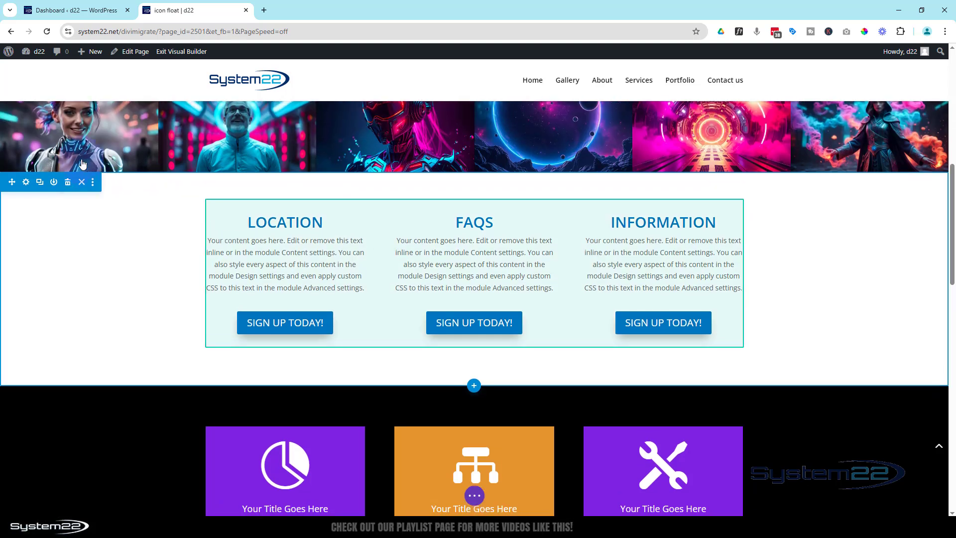
{"action": "left_click", "coordinate": [65, 184]}
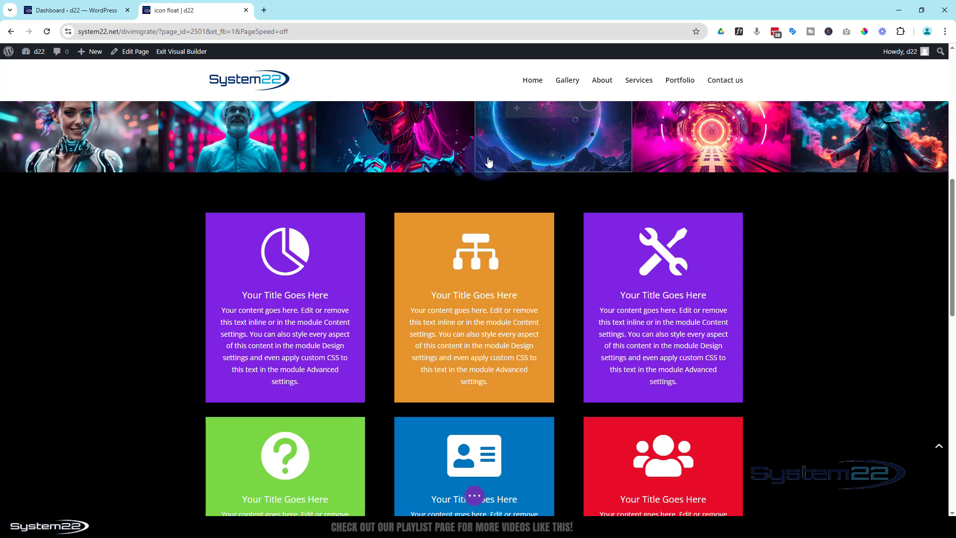
Step: Insert a regular section with a row of three equal columns directly below the image gallery
{"action": "mouse_move", "coordinate": [489, 162]}
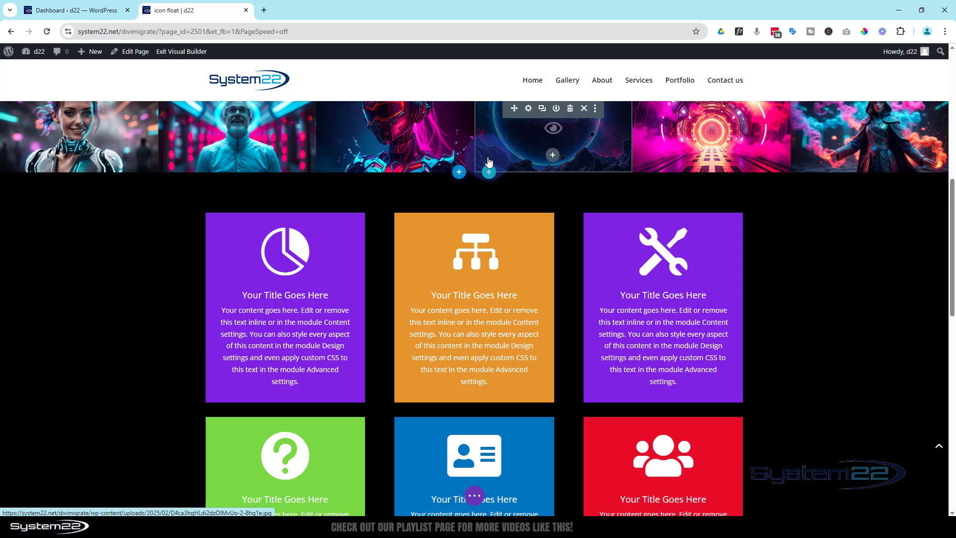
{"action": "left_click", "coordinate": [458, 174]}
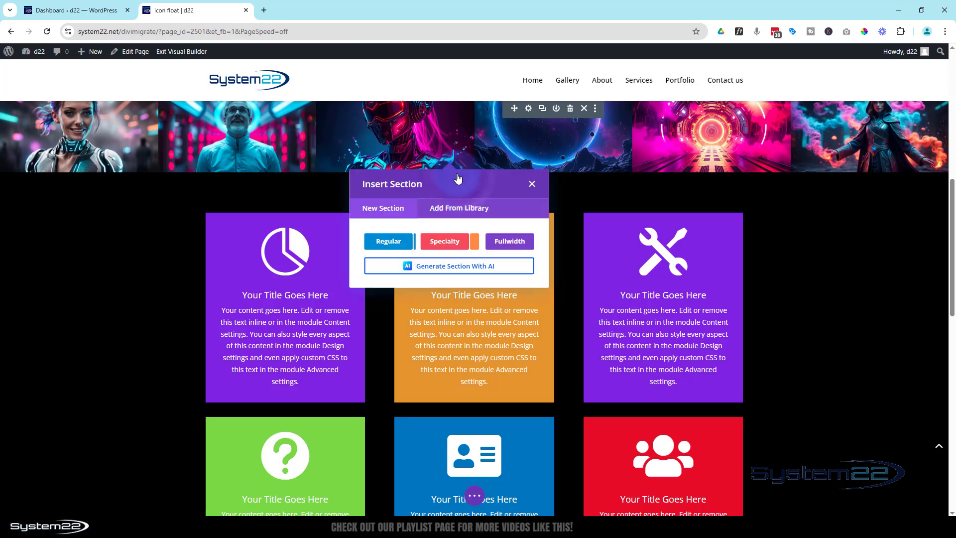
{"action": "left_click", "coordinate": [396, 243]}
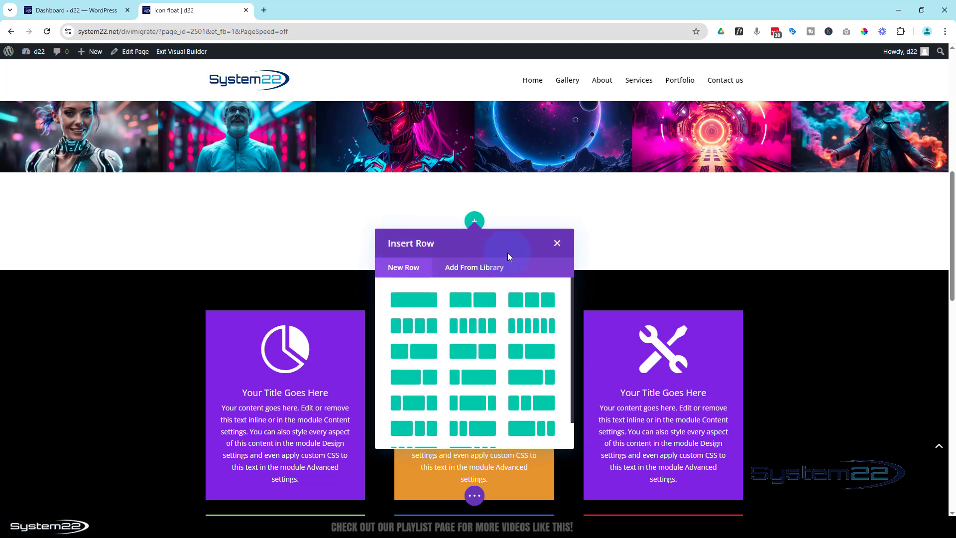
{"action": "left_click", "coordinate": [528, 301]}
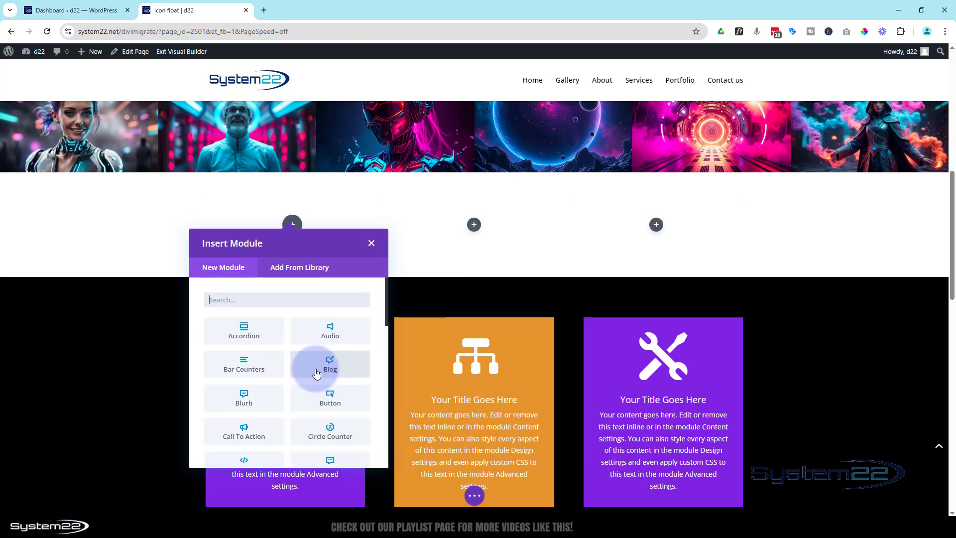
Step: Add a Call To Action module to the first column and title it "Location"
{"action": "scroll", "coordinate": [309, 378], "scroll_direction": "down", "scroll_amount": 2}
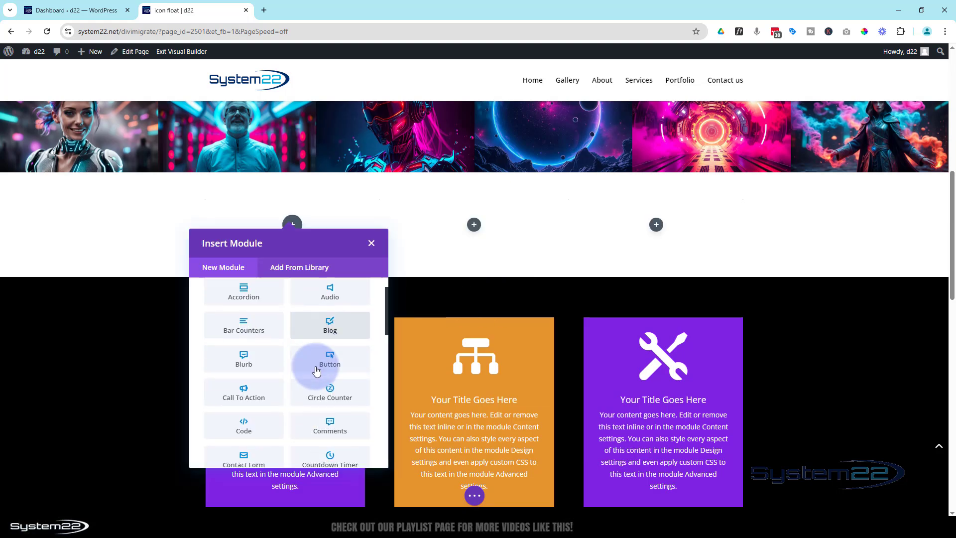
{"action": "left_click", "coordinate": [249, 387]}
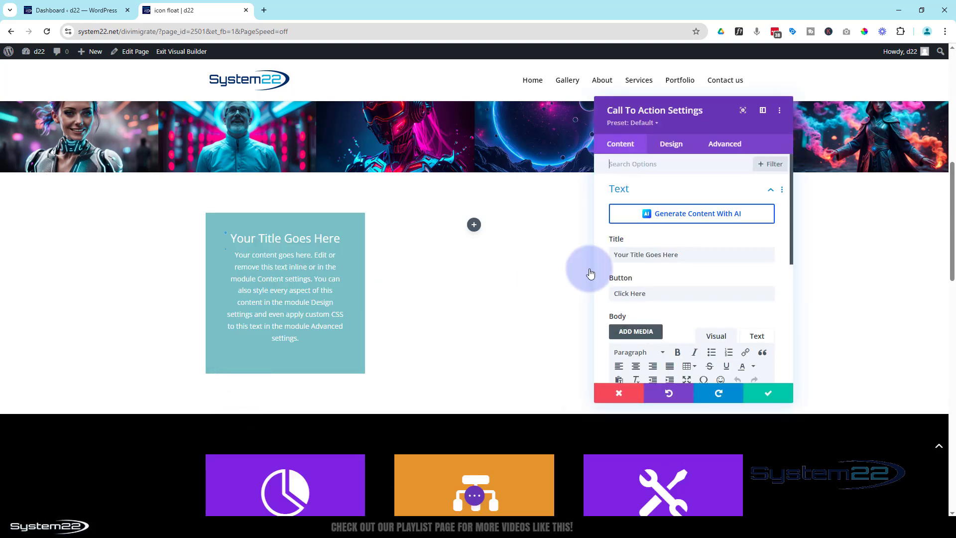
{"action": "triple_click", "coordinate": [685, 256]}
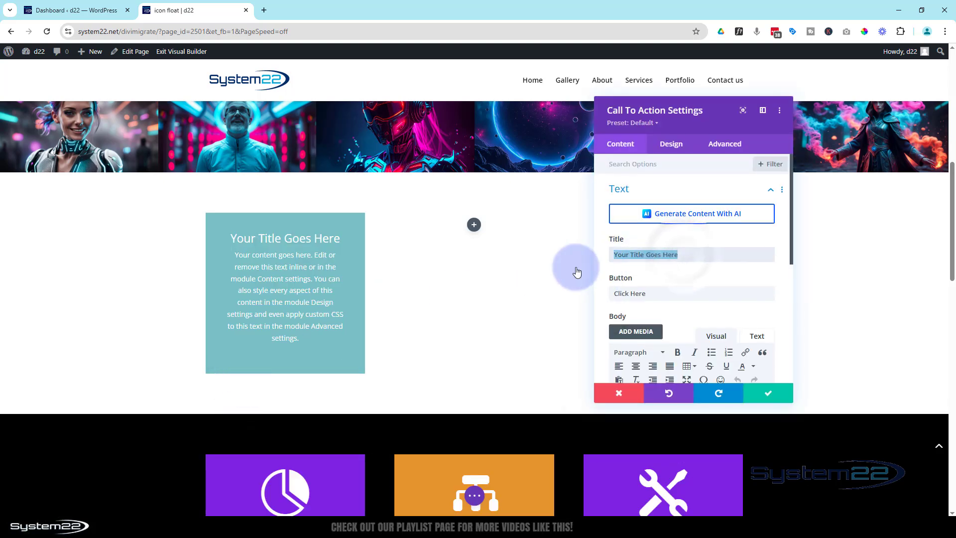
{"action": "type", "text": "Location"}
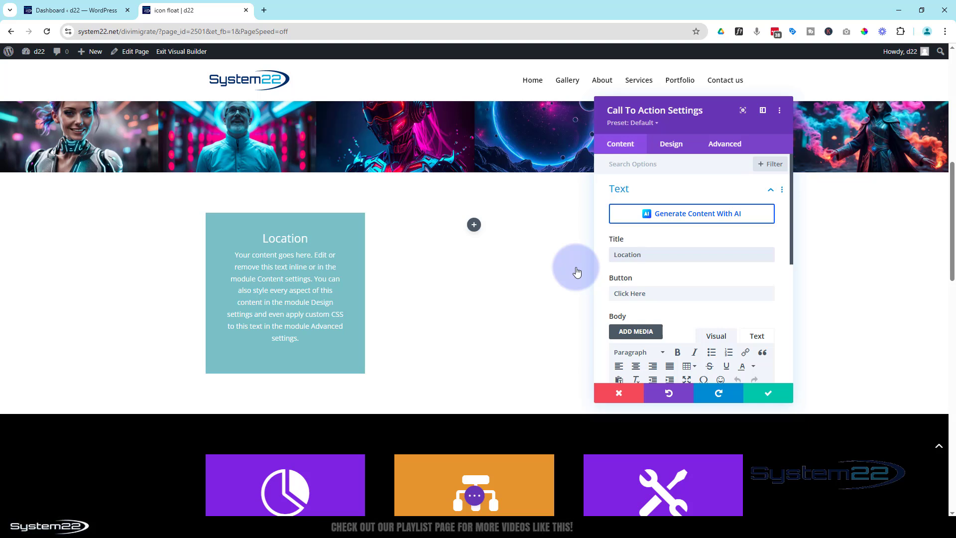
Step: Enter "Sign Up Taoday!" as the module's button text and set the button link URL to "#"
{"action": "triple_click", "coordinate": [648, 293]}
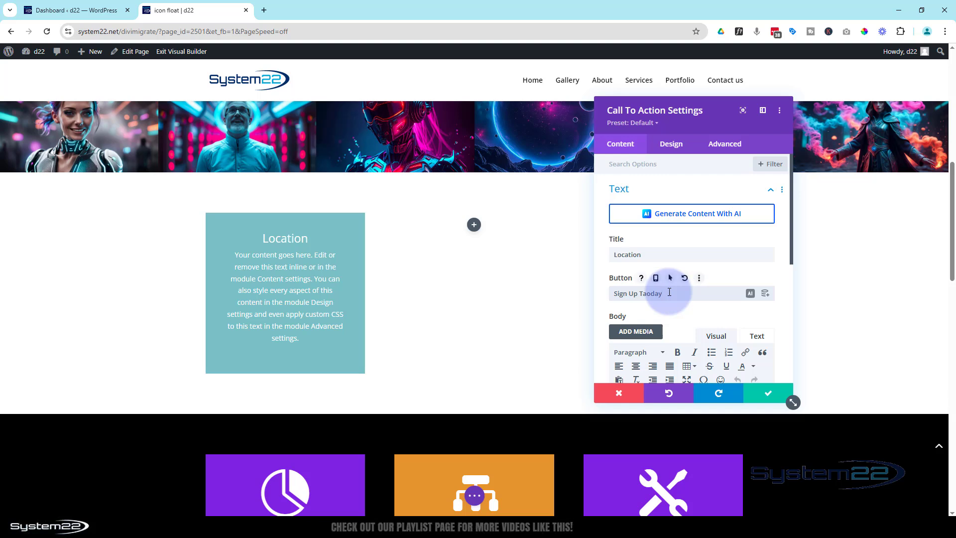
{"action": "scroll", "coordinate": [685, 299], "scroll_direction": "down", "scroll_amount": 5}
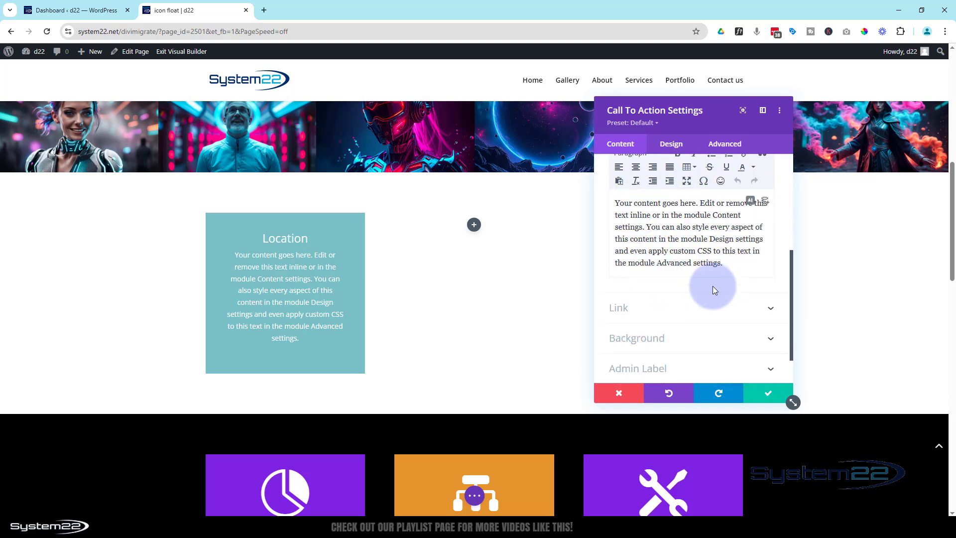
{"action": "left_click", "coordinate": [659, 308]}
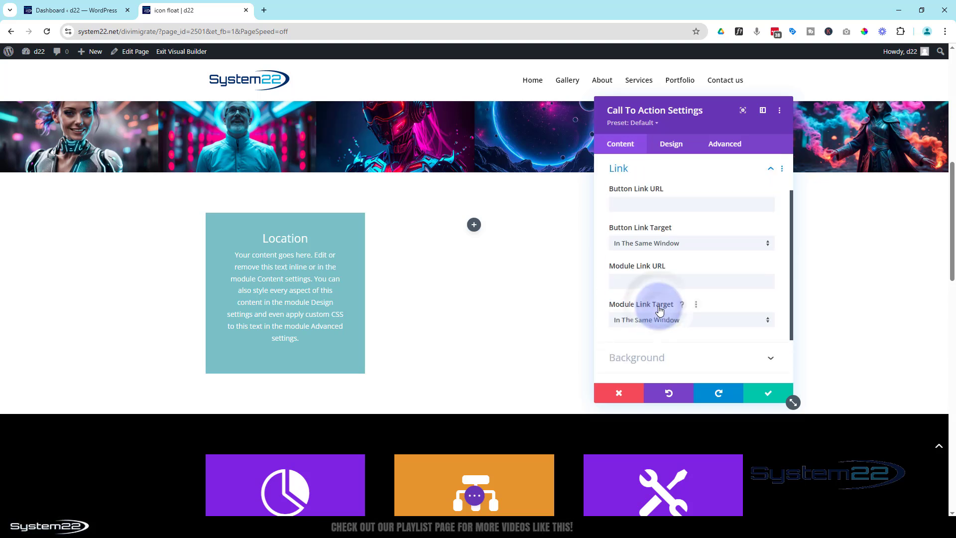
{"action": "left_click", "coordinate": [643, 200]}
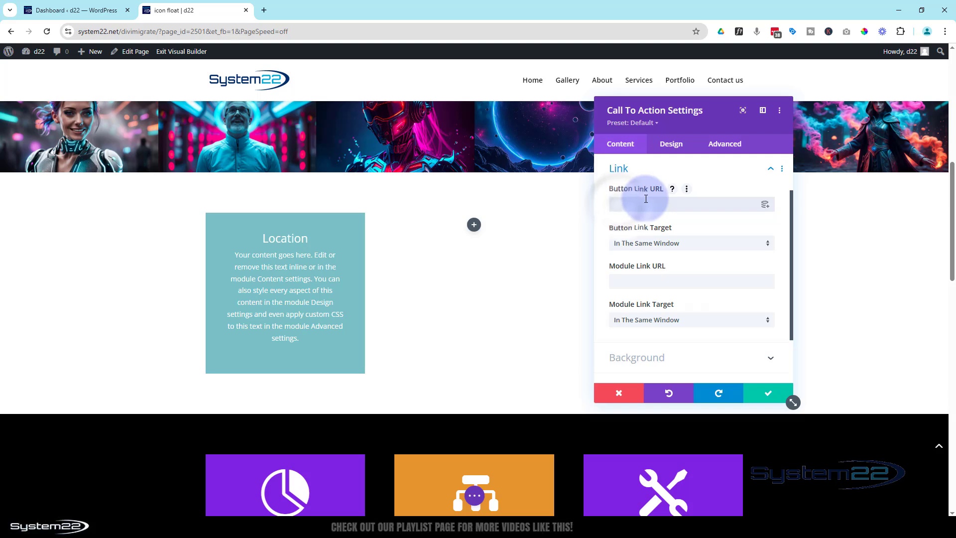
{"action": "type", "text": "#"}
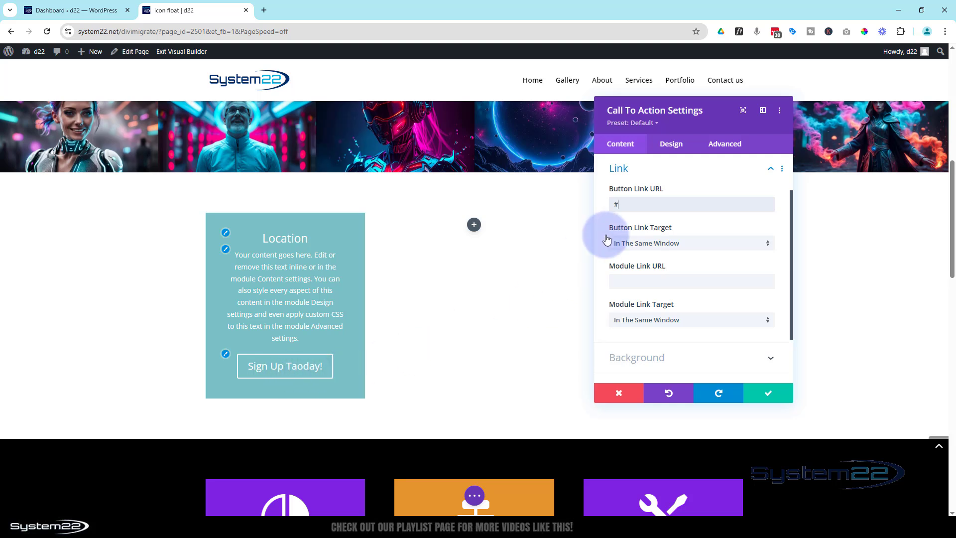
Step: Correct the misspelled button text to "Sign Up Today!"
{"action": "scroll", "coordinate": [658, 221], "scroll_direction": "up", "scroll_amount": 2}
{"action": "left_click", "coordinate": [651, 190]}
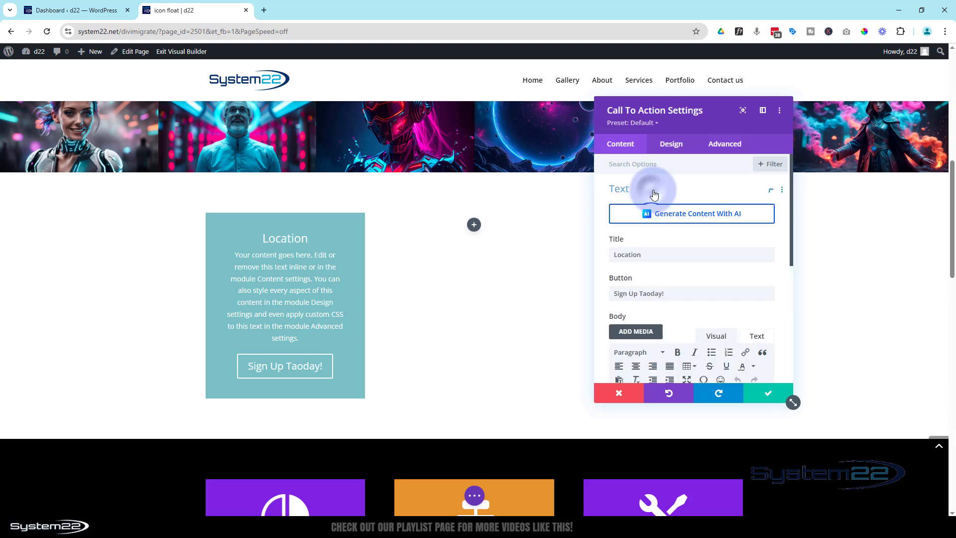
{"action": "left_click", "coordinate": [648, 294]}
{"action": "key", "text": "BackSpace"}
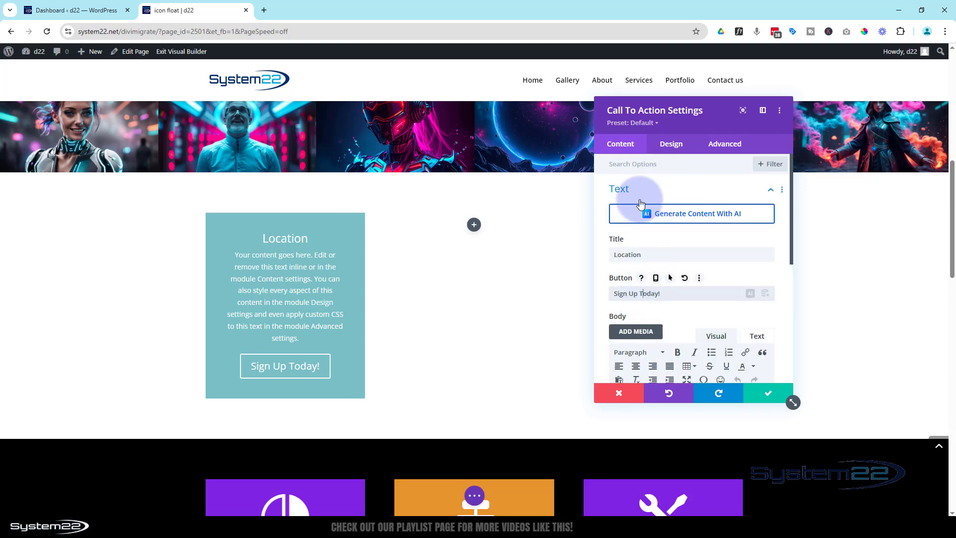
Step: Set the Call To Action module's text color to Dark
{"action": "left_click", "coordinate": [671, 147]}
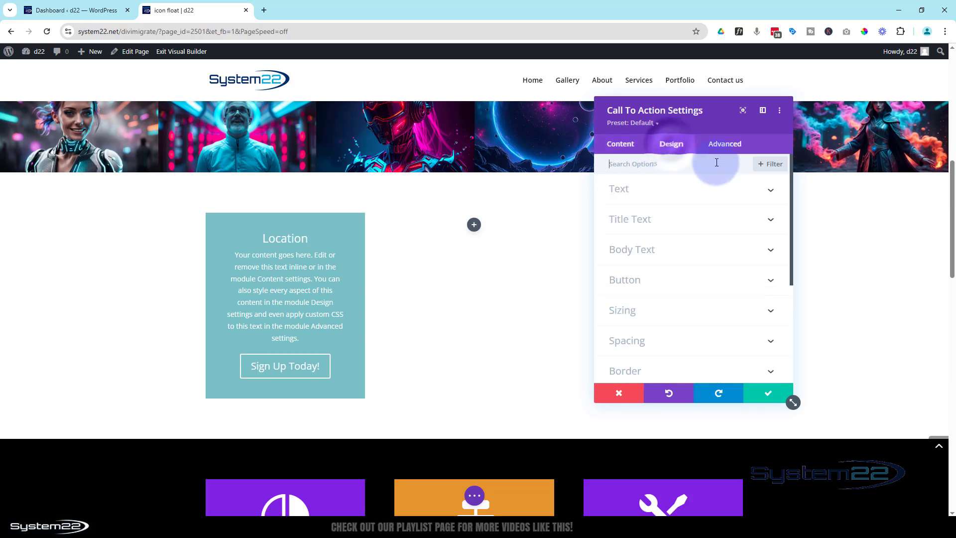
{"action": "left_click", "coordinate": [679, 194]}
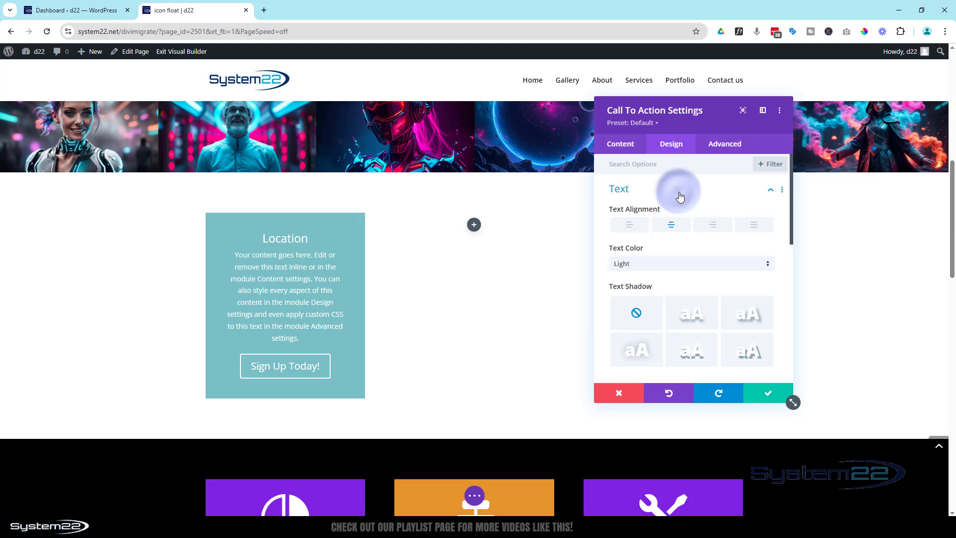
{"action": "left_click", "coordinate": [670, 263]}
{"action": "left_click", "coordinate": [659, 290]}
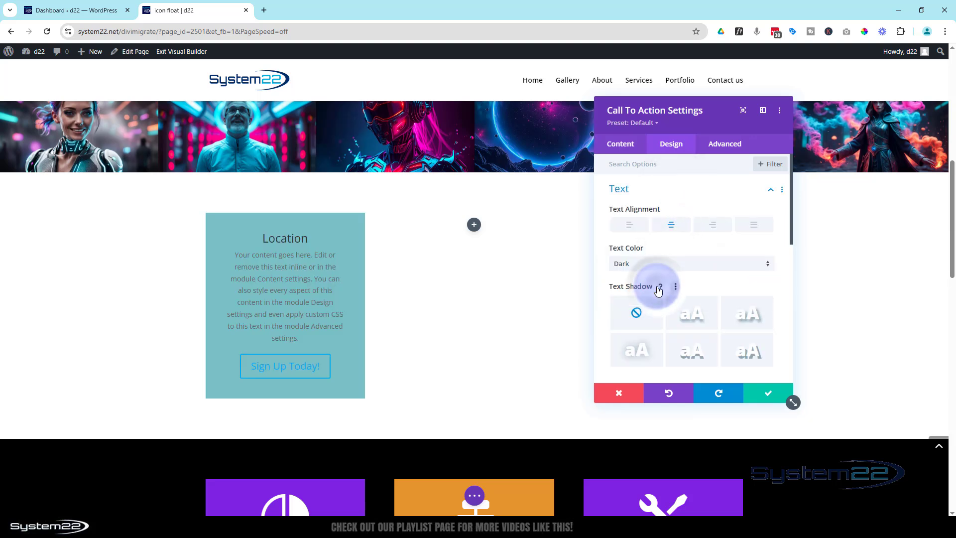
Step: Style the Location title text in uppercase with a Semi Bold font weight
{"action": "left_click", "coordinate": [277, 238]}
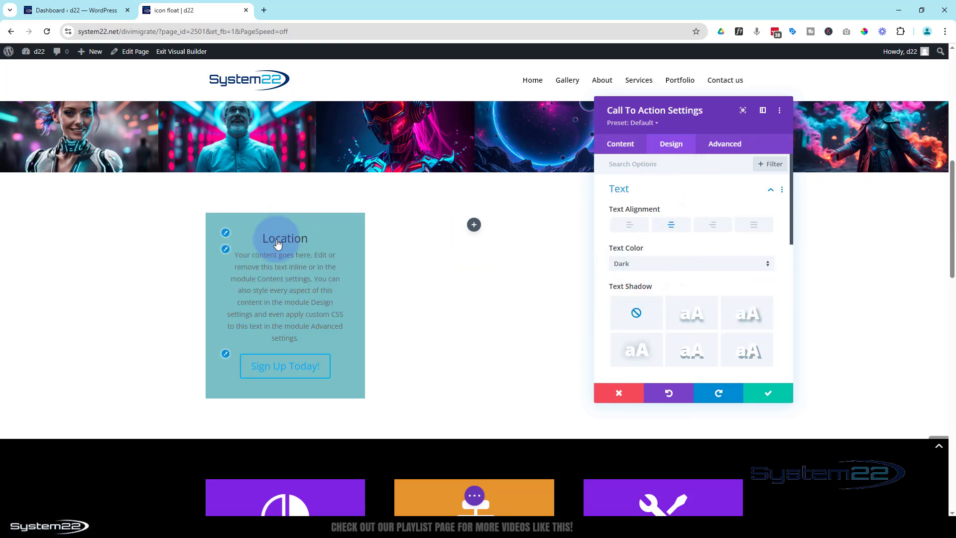
{"action": "left_click", "coordinate": [225, 233]}
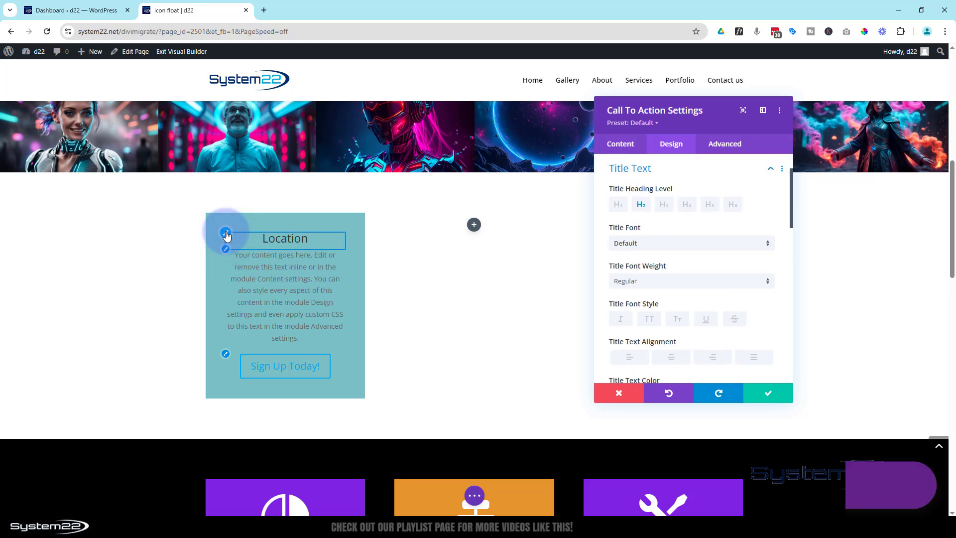
{"action": "left_click", "coordinate": [675, 244]}
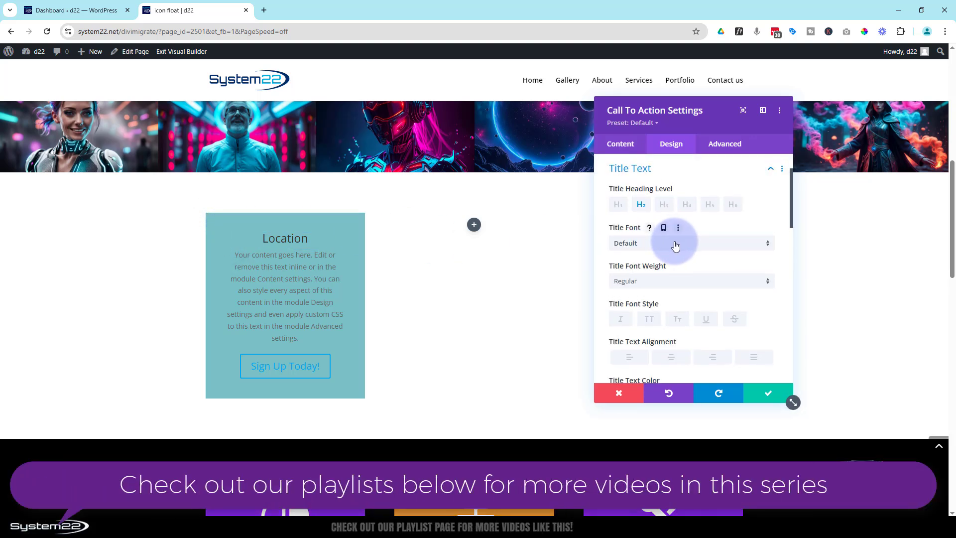
{"action": "scroll", "coordinate": [677, 259], "scroll_direction": "down", "scroll_amount": 1}
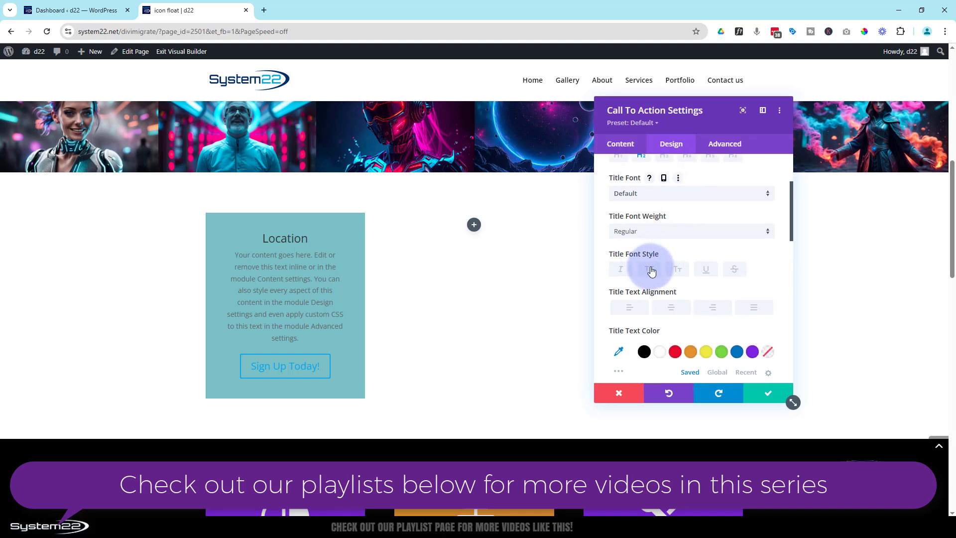
{"action": "left_click", "coordinate": [651, 270]}
{"action": "left_click", "coordinate": [653, 232]}
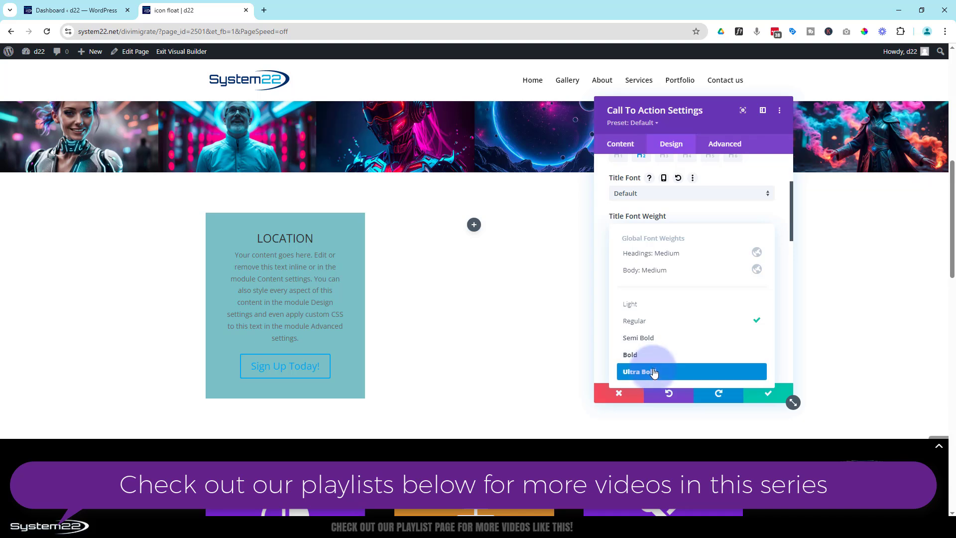
{"action": "left_click", "coordinate": [654, 339]}
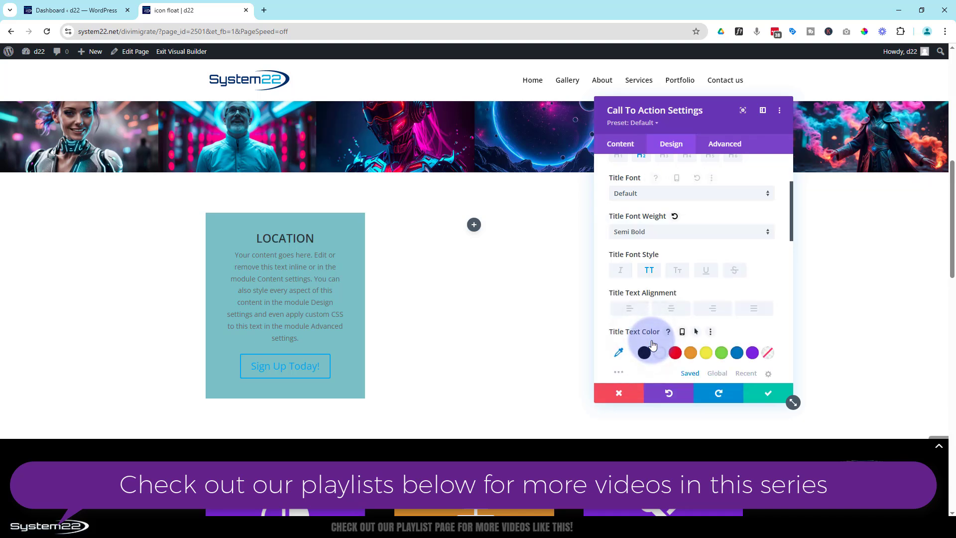
Step: Set the Location title's text color to the saved blue
{"action": "left_click", "coordinate": [664, 197]}
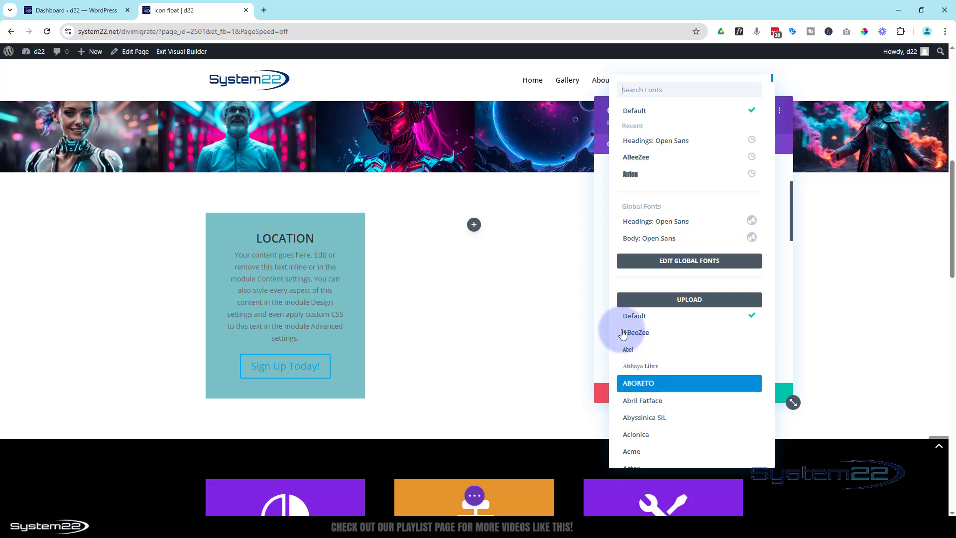
{"action": "left_click", "coordinate": [602, 276]}
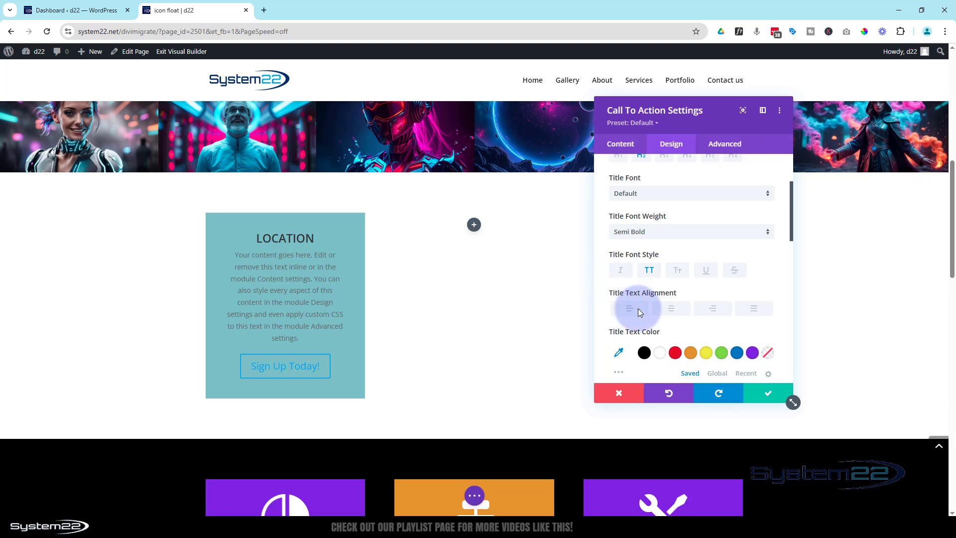
{"action": "left_click", "coordinate": [736, 353]}
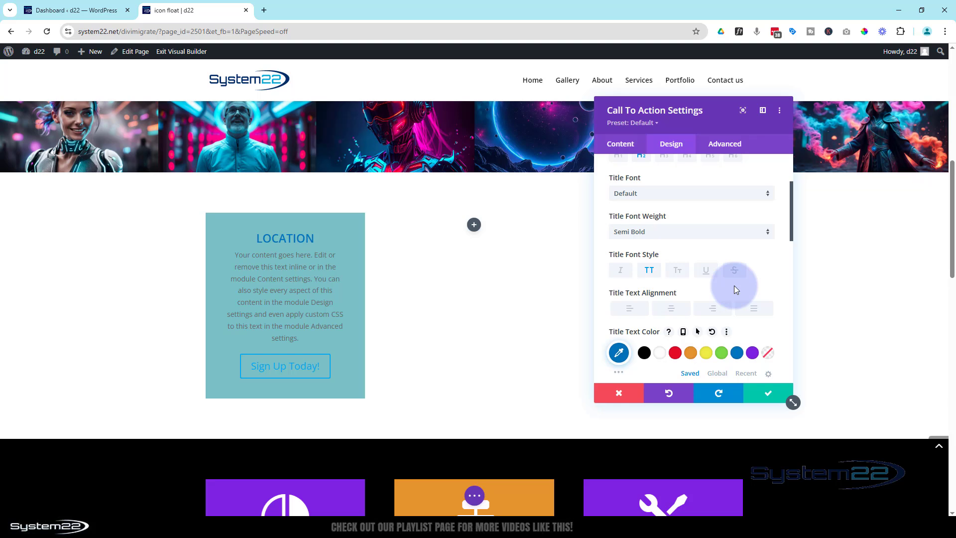
Step: Remove the background color from the Location Call To Action module
{"action": "left_click", "coordinate": [626, 145]}
{"action": "left_click", "coordinate": [636, 249]}
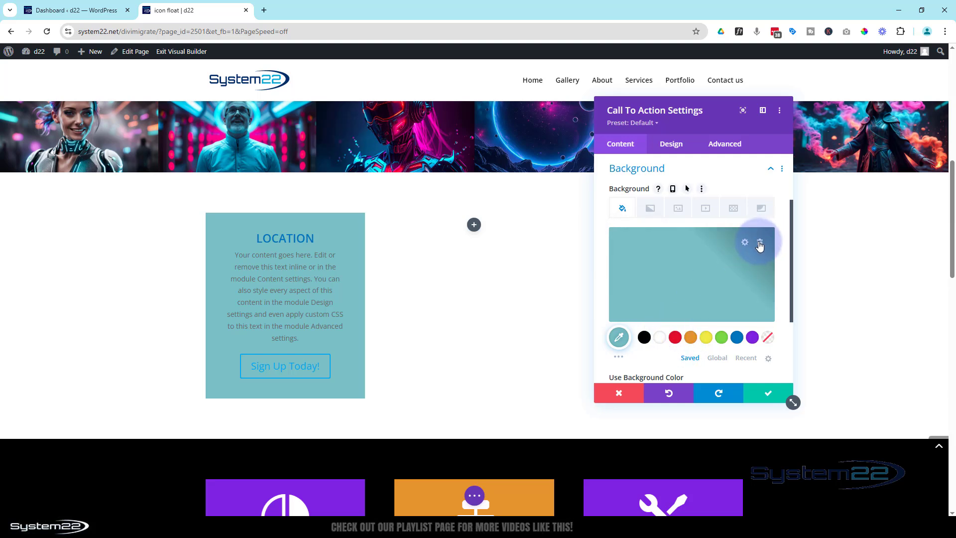
{"action": "left_click", "coordinate": [760, 244]}
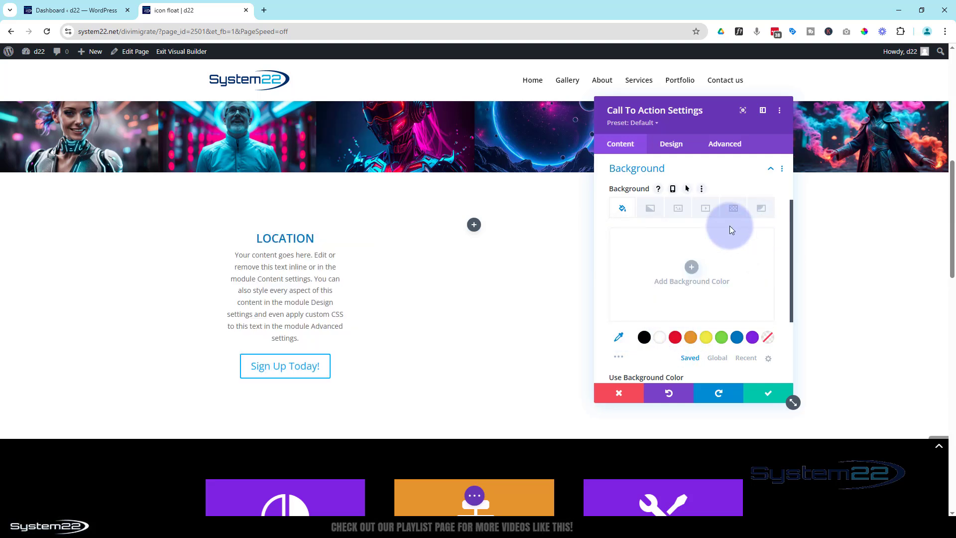
Step: Enable custom styles for the Location module's button and set its text color to white (#ffffff)
{"action": "left_click", "coordinate": [677, 147]}
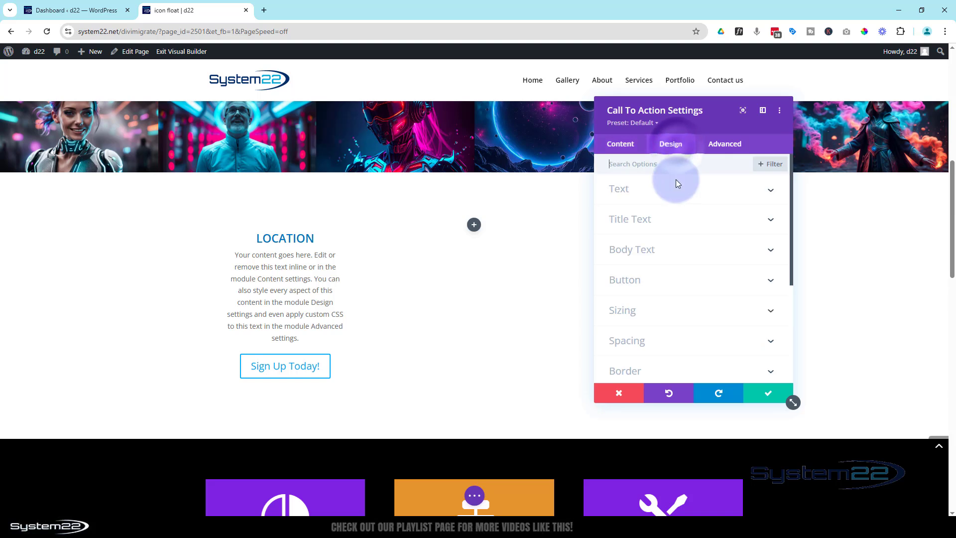
{"action": "left_click", "coordinate": [679, 282]}
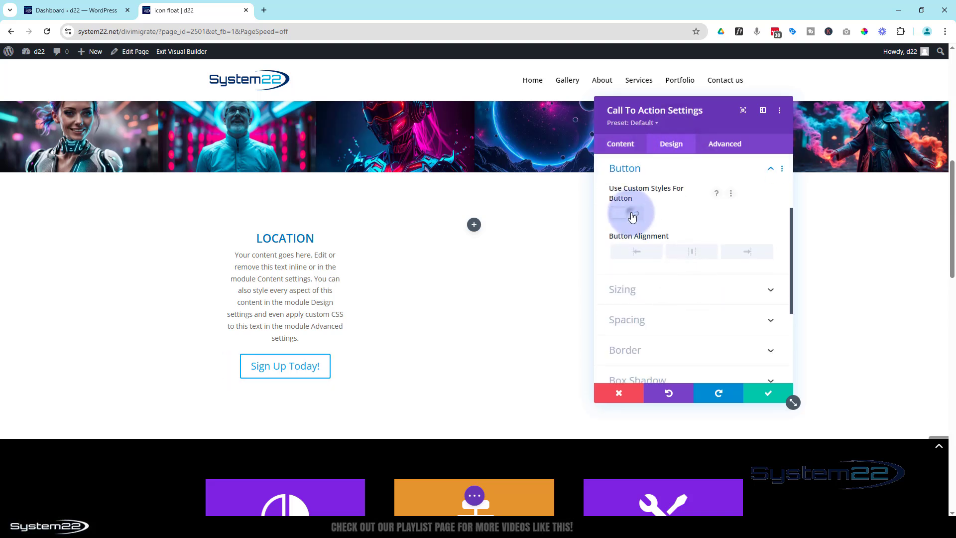
{"action": "left_click", "coordinate": [631, 215]}
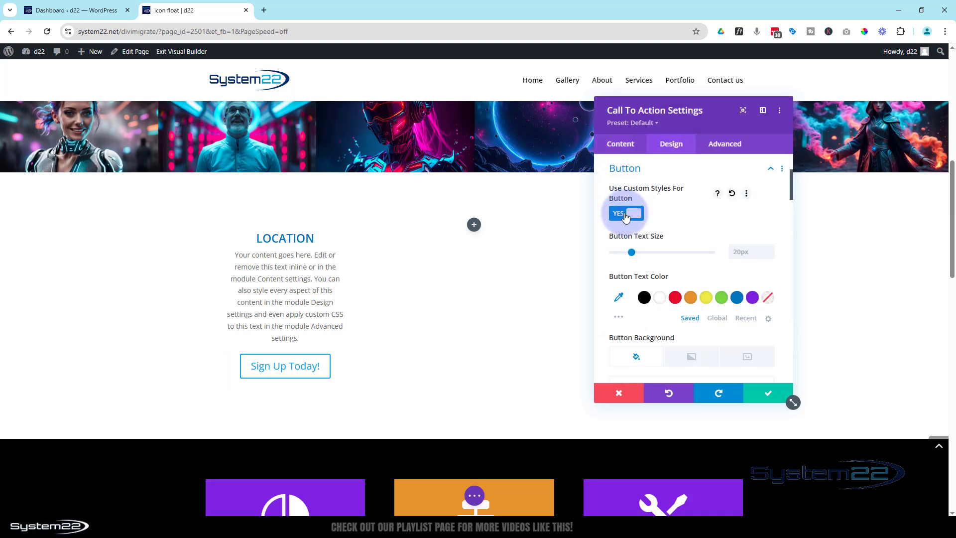
{"action": "scroll", "coordinate": [694, 217], "scroll_direction": "down", "scroll_amount": 2}
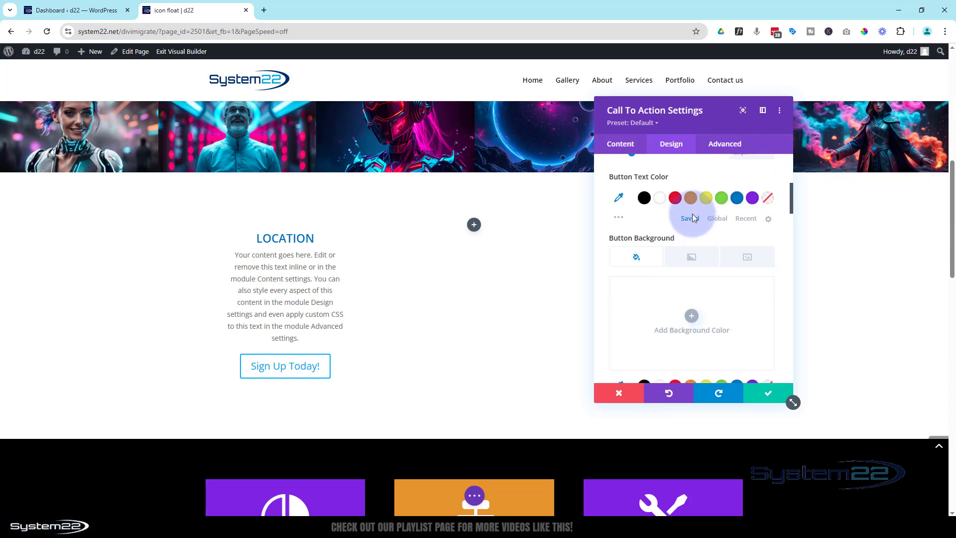
{"action": "left_click", "coordinate": [661, 202]}
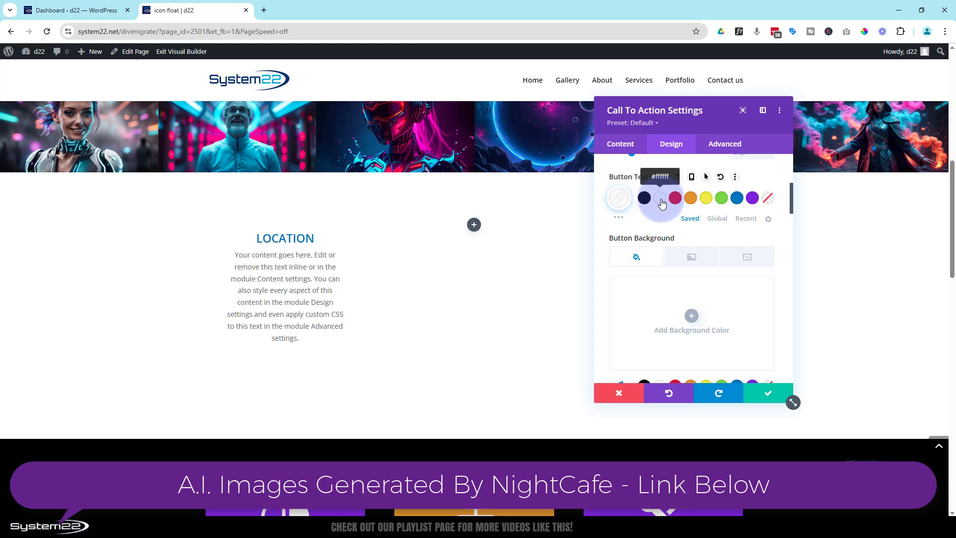
Step: Give the Location module's button a blue #0c71c3 background and a border width of 0px
{"action": "scroll", "coordinate": [731, 327], "scroll_direction": "down", "scroll_amount": 1}
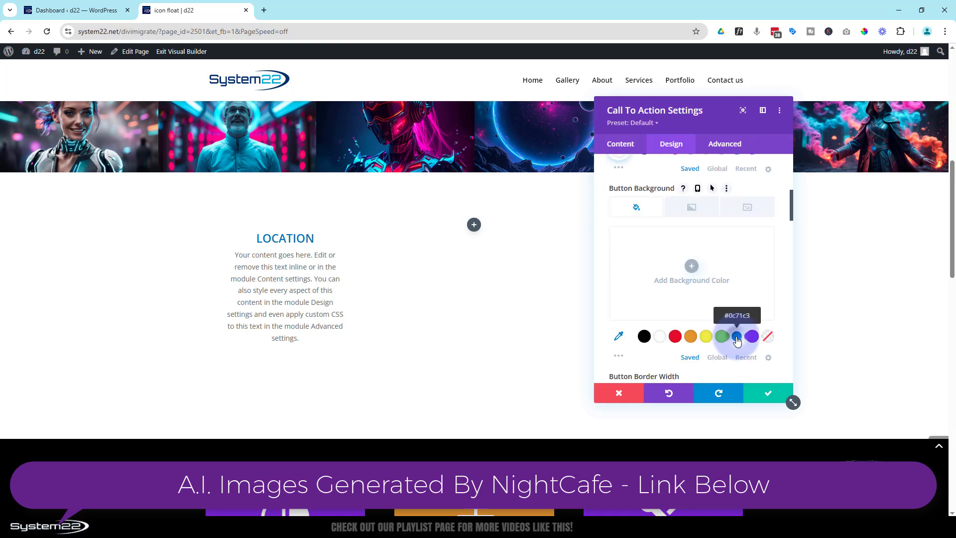
{"action": "left_click", "coordinate": [737, 337]}
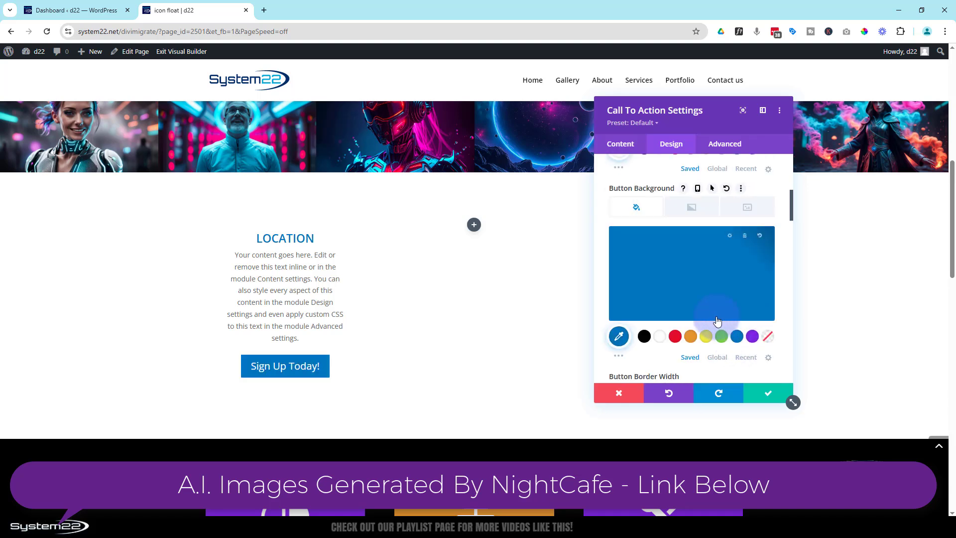
{"action": "scroll", "coordinate": [663, 293], "scroll_direction": "down", "scroll_amount": 2}
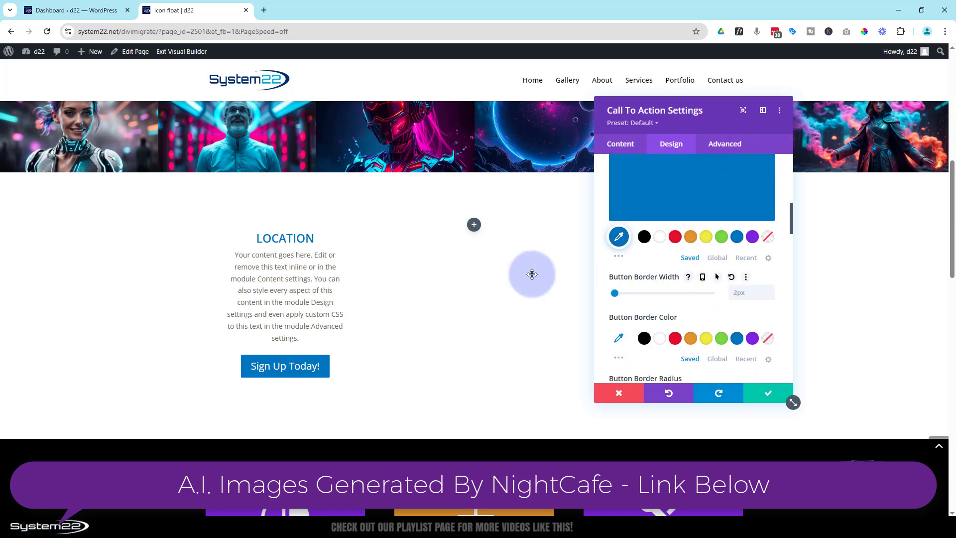
{"action": "left_click", "coordinate": [770, 296]}
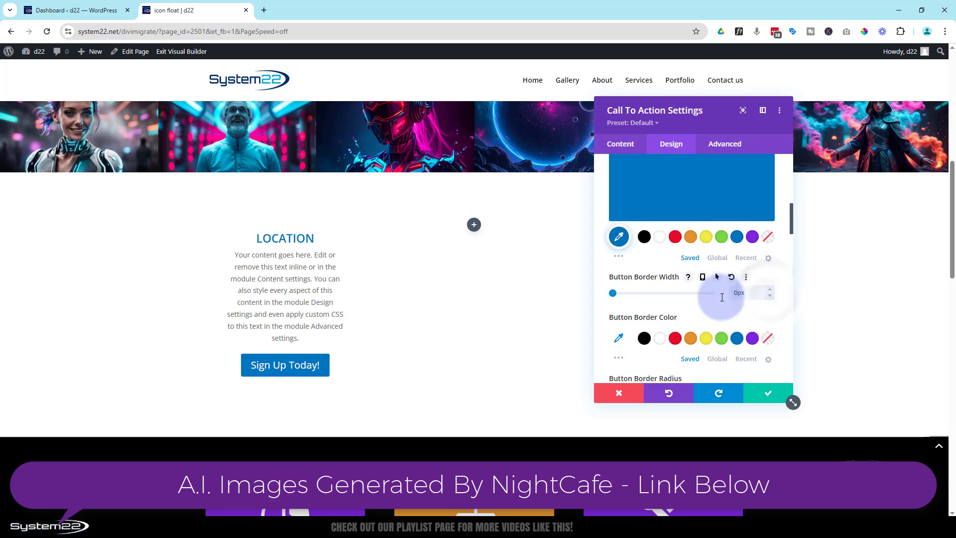
Step: Set the Location button's font style to uppercase and disable its button icon
{"action": "scroll", "coordinate": [703, 295], "scroll_direction": "down", "scroll_amount": 3}
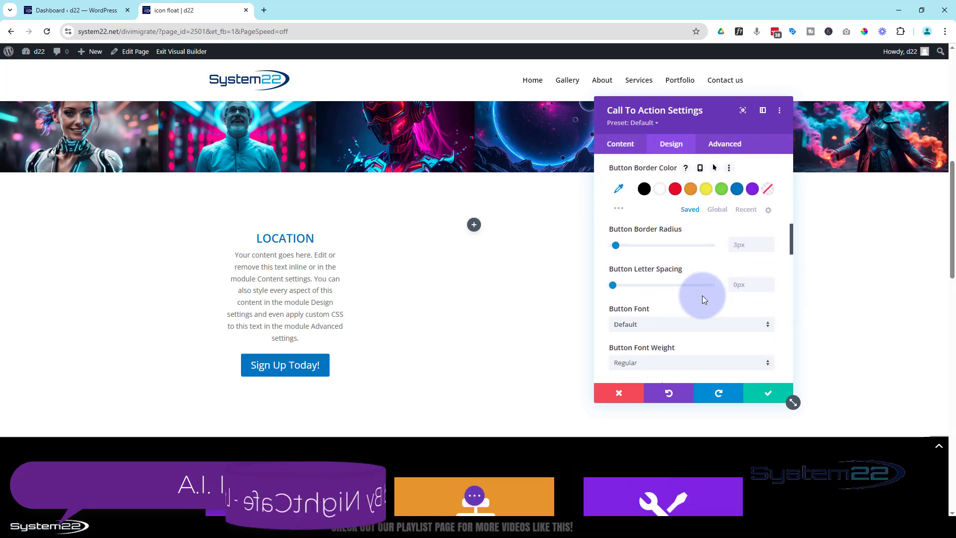
{"action": "scroll", "coordinate": [702, 295], "scroll_direction": "down", "scroll_amount": 2}
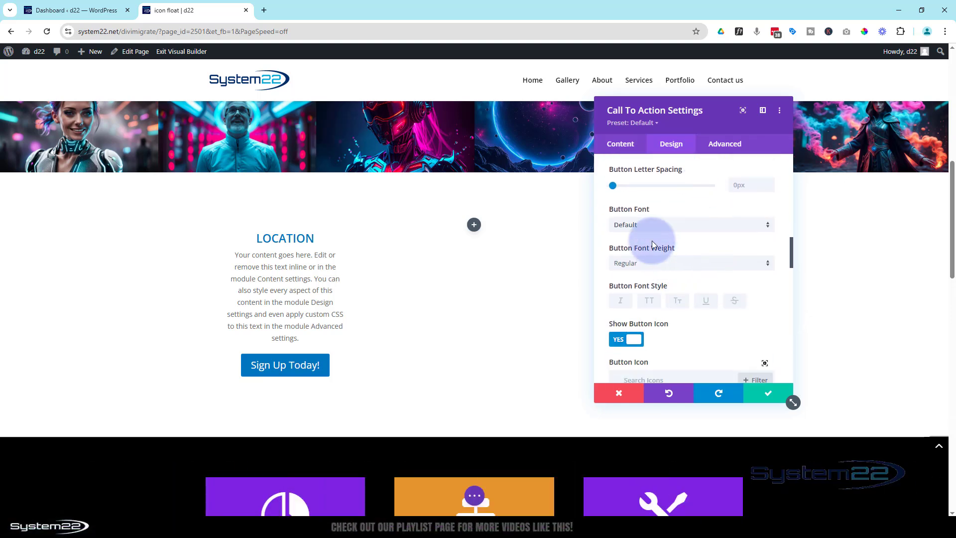
{"action": "scroll", "coordinate": [677, 288], "scroll_direction": "down", "scroll_amount": 1}
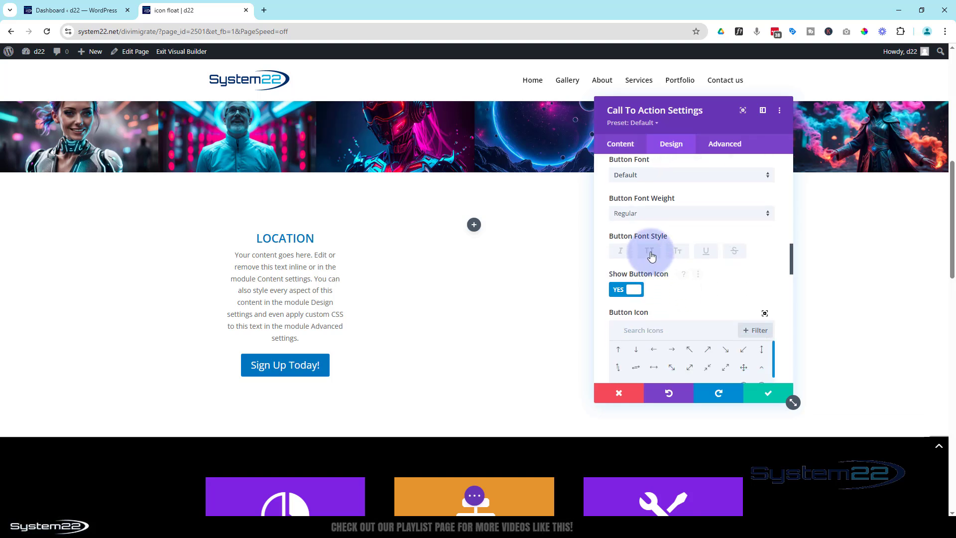
{"action": "left_click", "coordinate": [651, 253]}
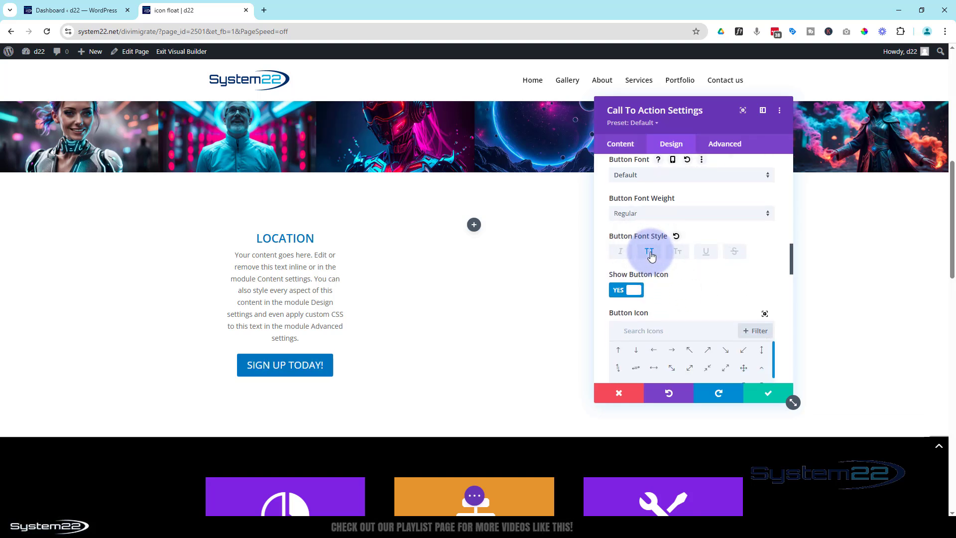
{"action": "left_click", "coordinate": [628, 290]}
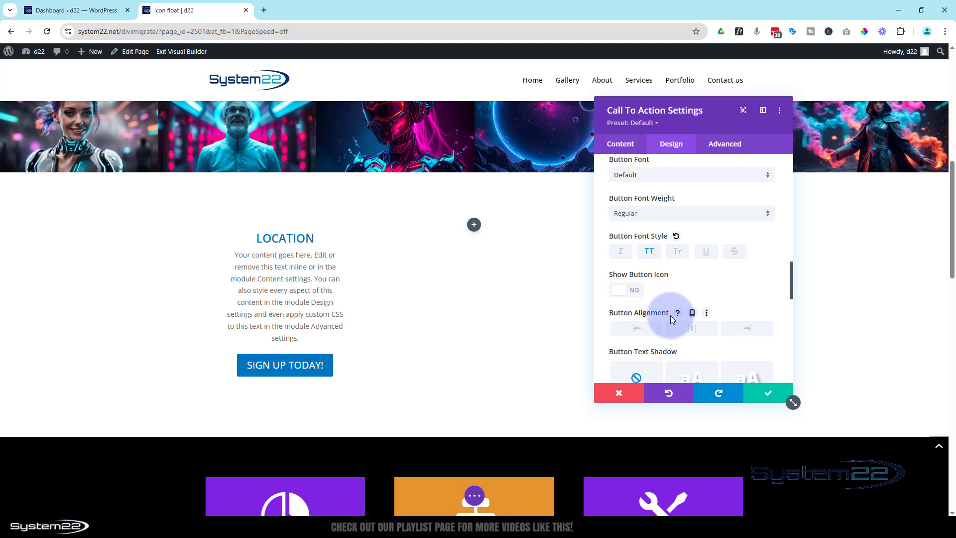
Step: Set the Location button's hover background to orange, keep blue for the desktop state, and save the module settings
{"action": "scroll", "coordinate": [671, 316], "scroll_direction": "up", "scroll_amount": 5}
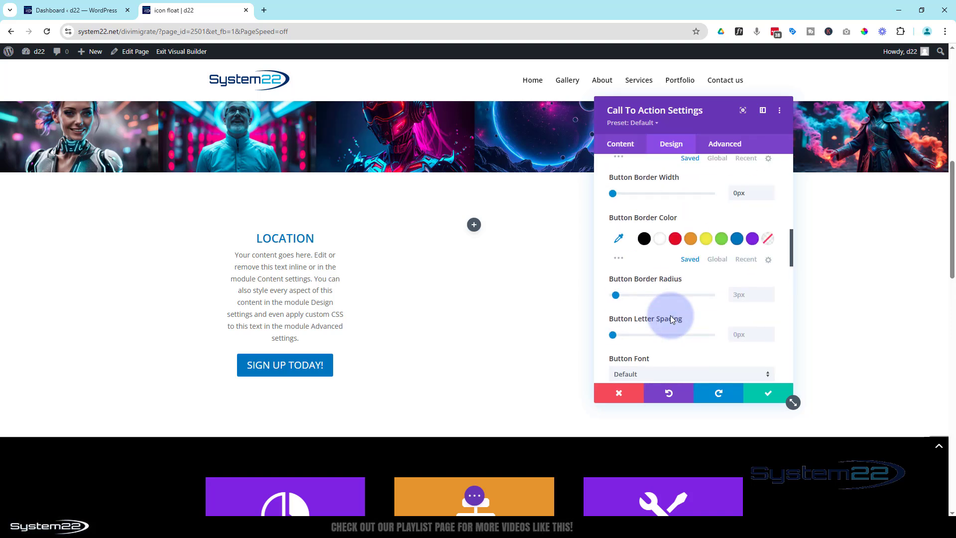
{"action": "scroll", "coordinate": [670, 317], "scroll_direction": "up", "scroll_amount": 3}
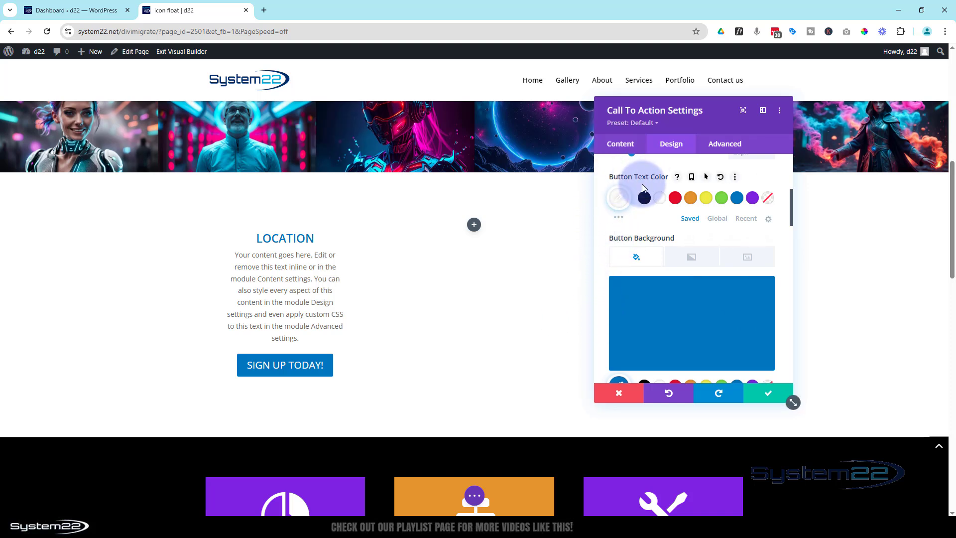
{"action": "left_click", "coordinate": [712, 239]}
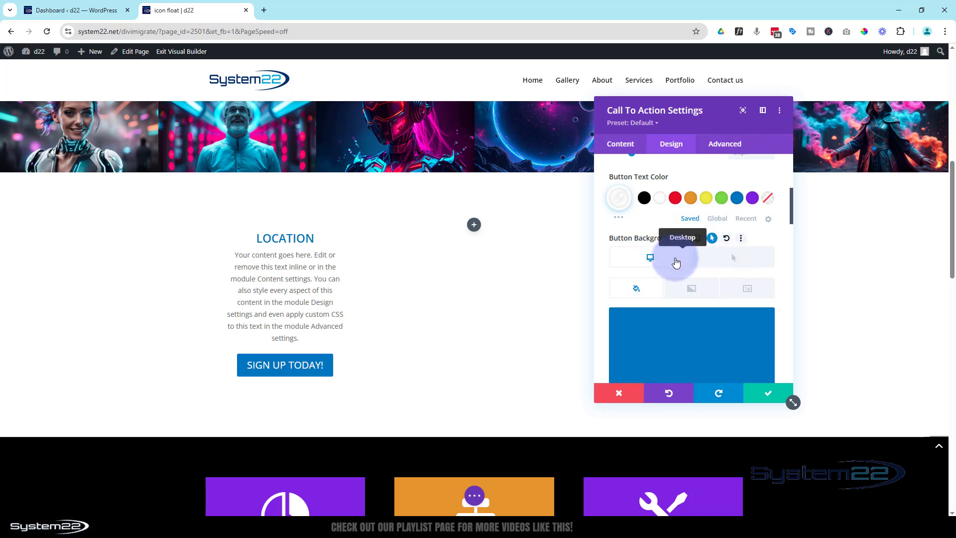
{"action": "left_click", "coordinate": [724, 258]}
{"action": "scroll", "coordinate": [704, 267], "scroll_direction": "down", "scroll_amount": 2}
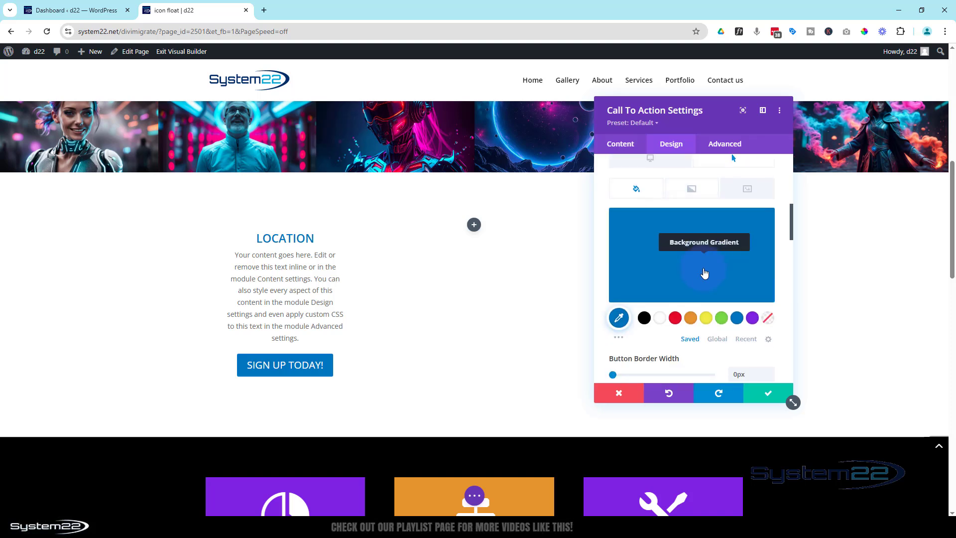
{"action": "left_click", "coordinate": [691, 318]}
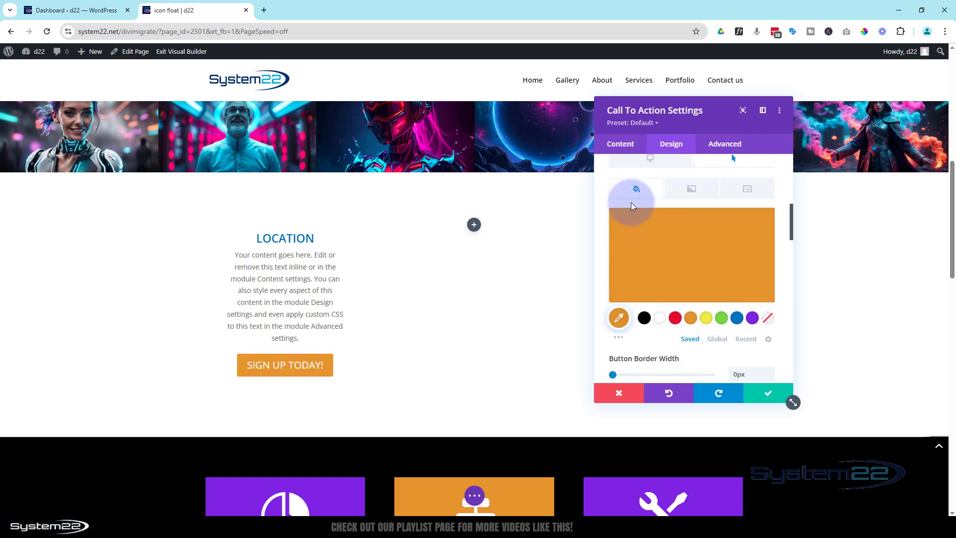
{"action": "scroll", "coordinate": [632, 204], "scroll_direction": "up", "scroll_amount": 1}
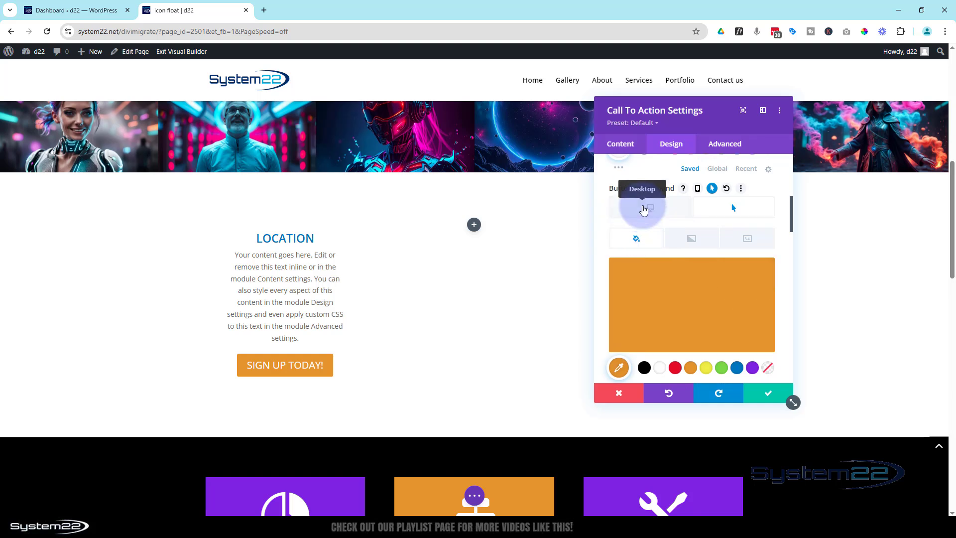
{"action": "left_click", "coordinate": [643, 210]}
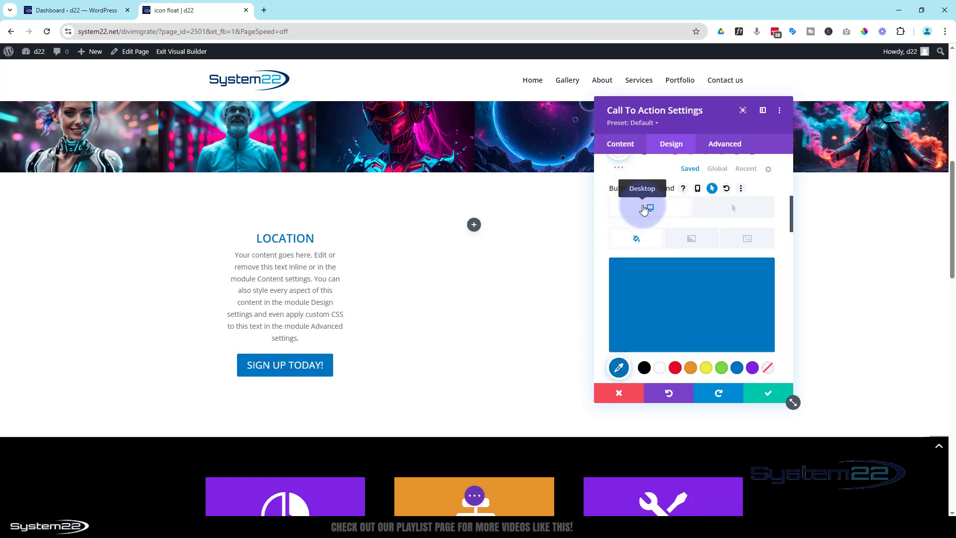
{"action": "left_click", "coordinate": [759, 397]}
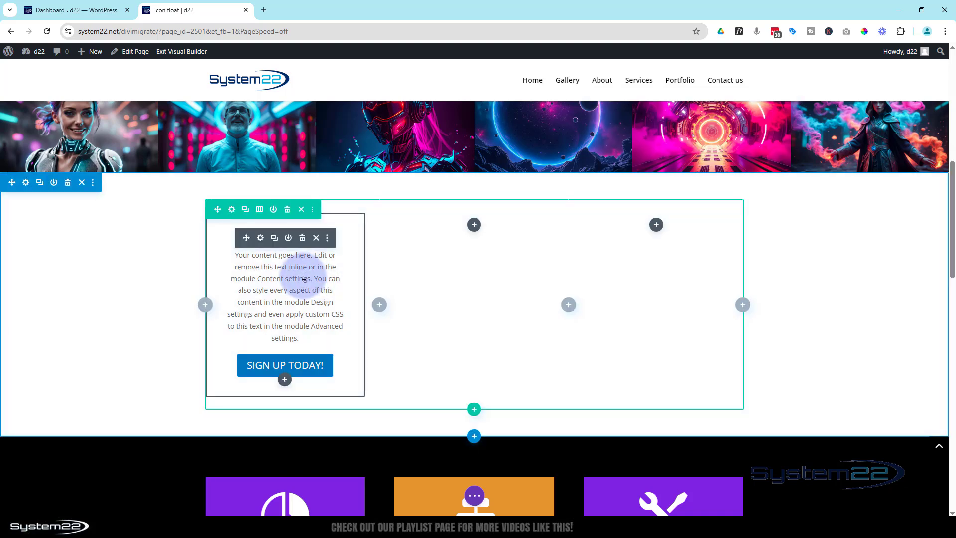
Step: Duplicate the Location module so that each of the two empty columns in the row holds a copy
{"action": "left_click", "coordinate": [275, 238]}
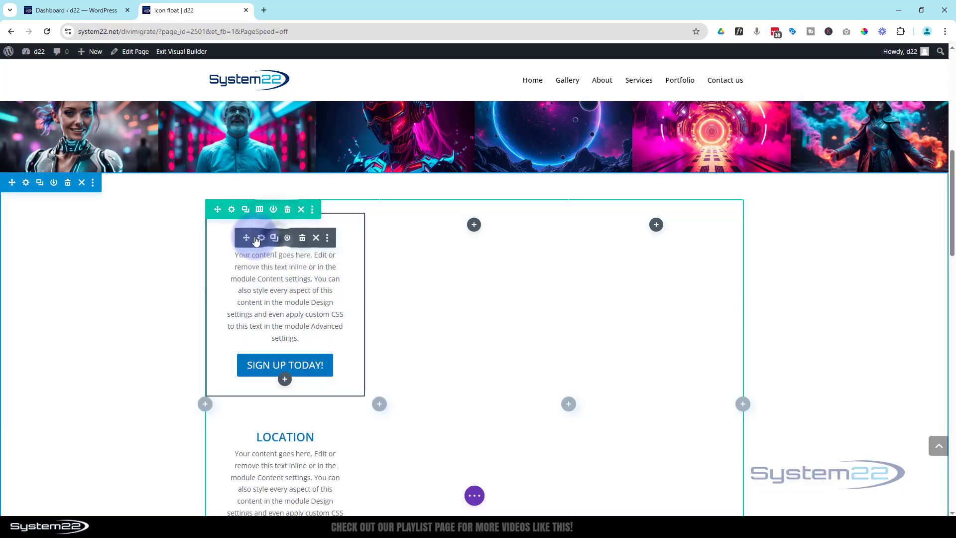
{"action": "left_click_drag", "start_coordinate": [251, 236], "coordinate": [654, 237]}
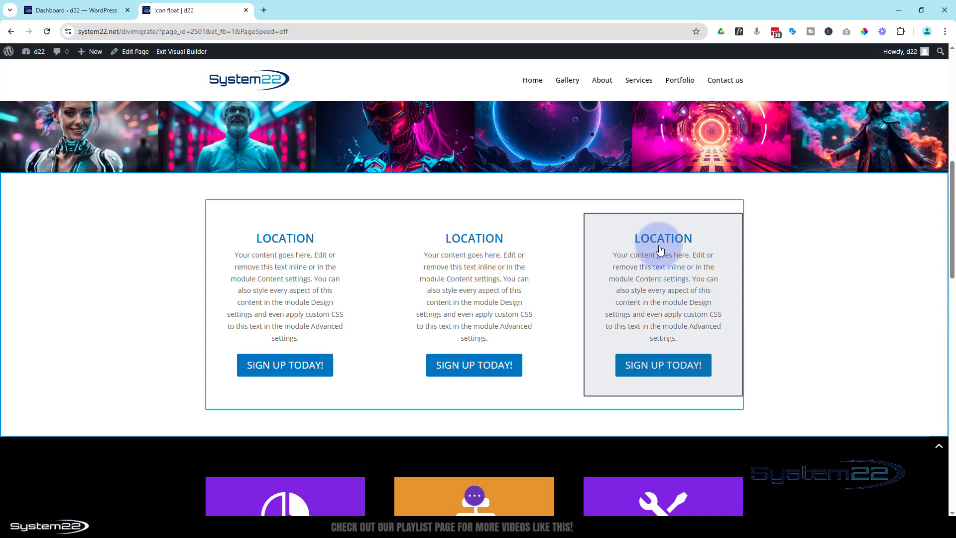
Step: Change the title of the third column's Call To Action module to "Information" and save it
{"action": "left_click", "coordinate": [666, 296]}
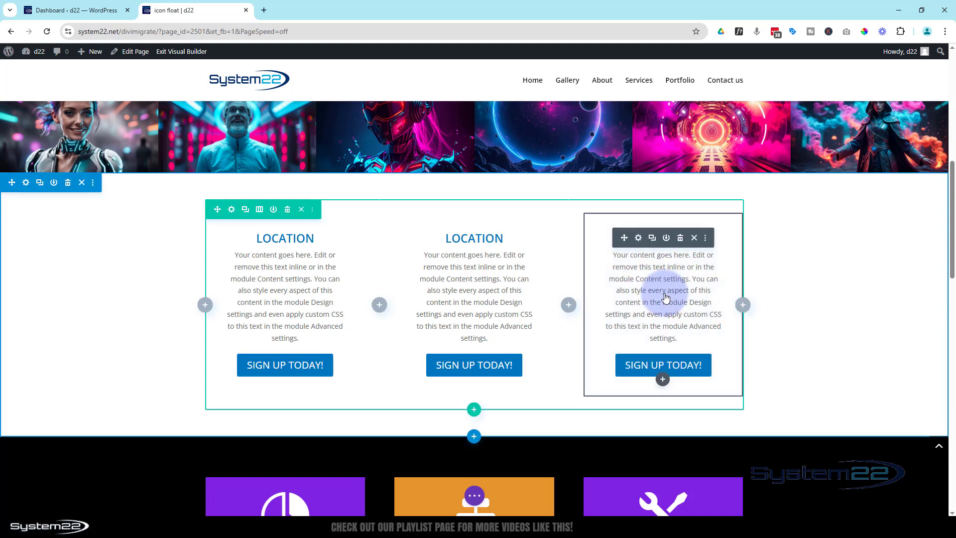
{"action": "left_click", "coordinate": [639, 238]}
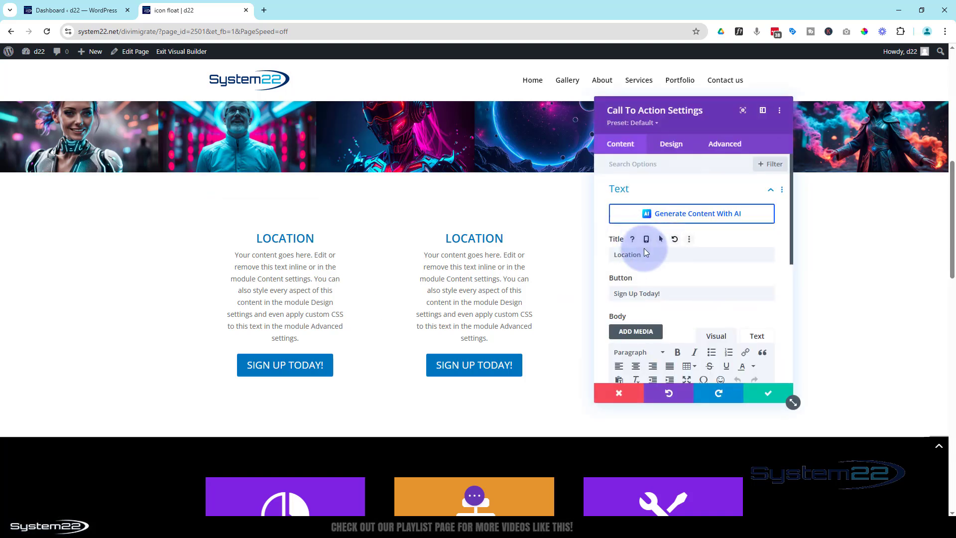
{"action": "double_click", "coordinate": [645, 255]}
{"action": "type", "text": "Information"}
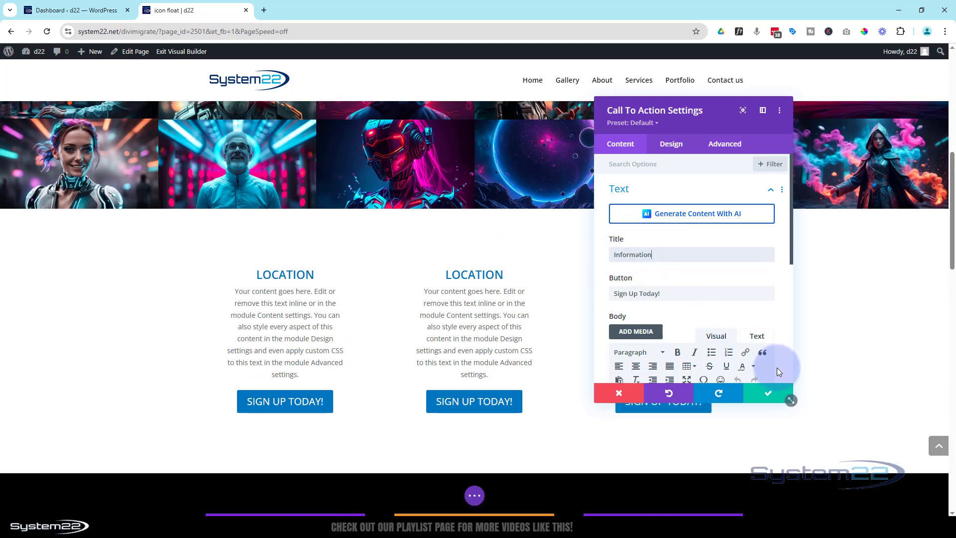
{"action": "left_click", "coordinate": [758, 399]}
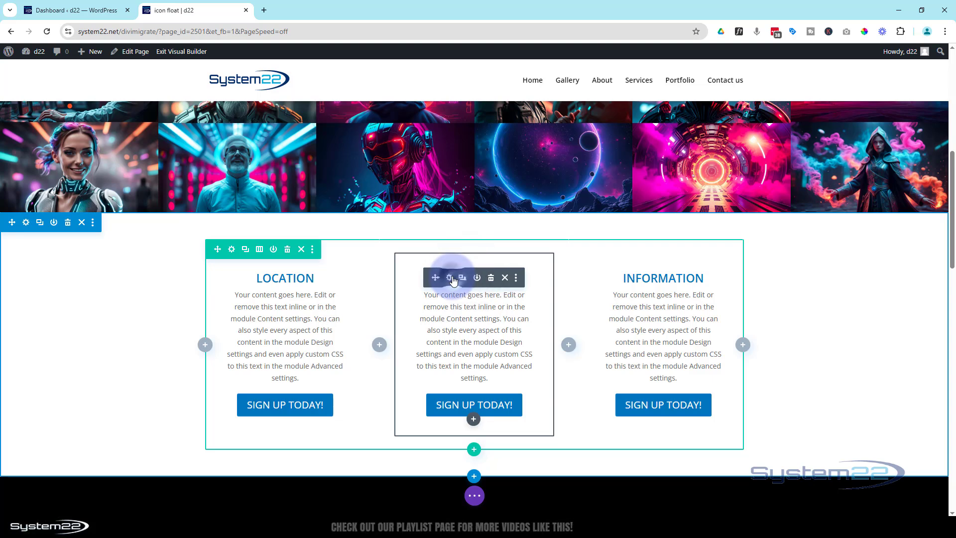
Step: Change the title of the middle column's Call To Action module to "FAQs" and save it
{"action": "left_click", "coordinate": [451, 276]}
{"action": "left_click", "coordinate": [652, 291]}
{"action": "double_click", "coordinate": [635, 255]}
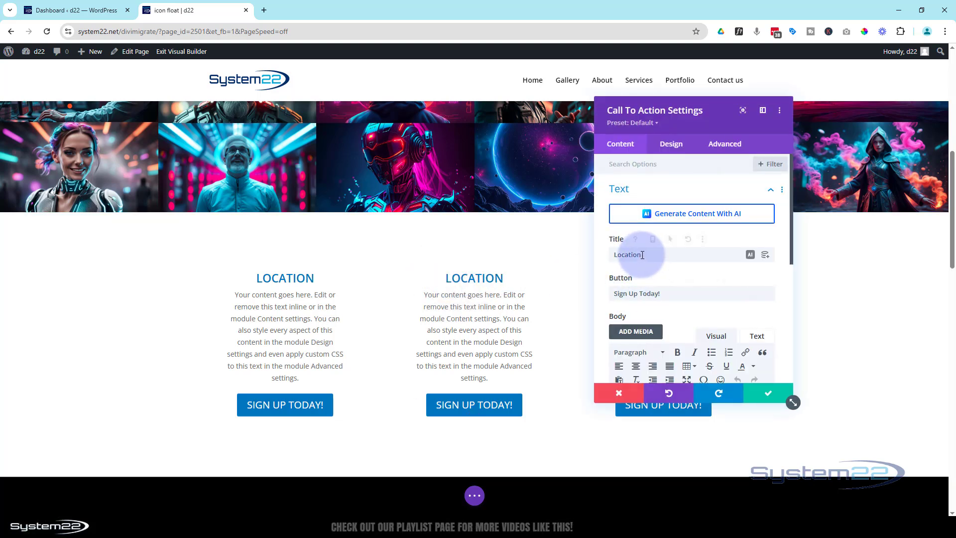
{"action": "type", "text": "FAQs"}
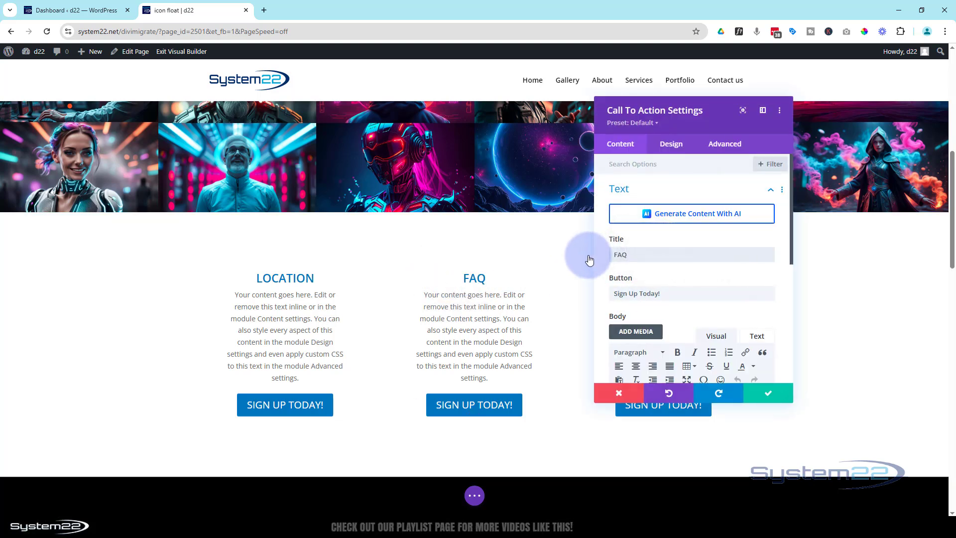
{"action": "left_click", "coordinate": [776, 393]}
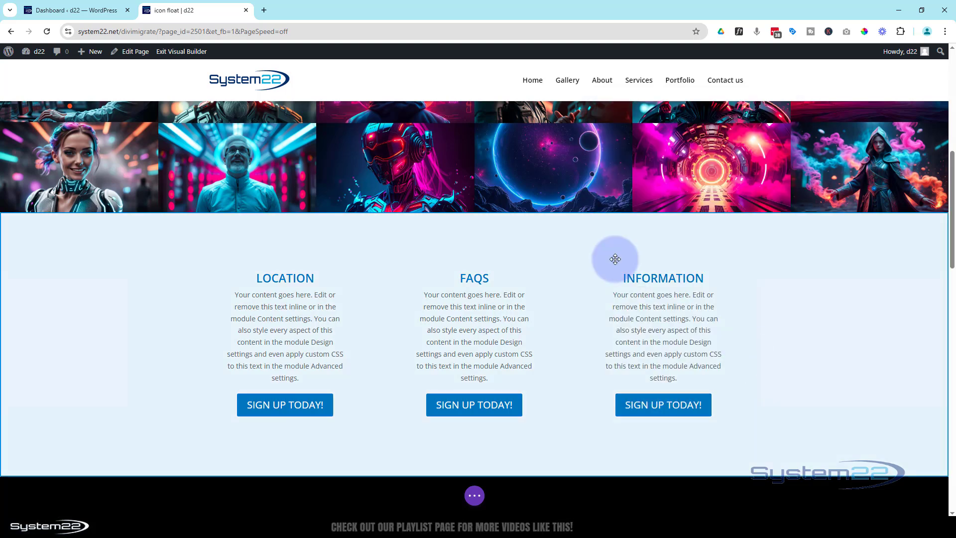
Step: Insert a single-column row beneath the row of three Call To Action modules
{"action": "scroll", "coordinate": [128, 277], "scroll_direction": "down", "scroll_amount": 4}
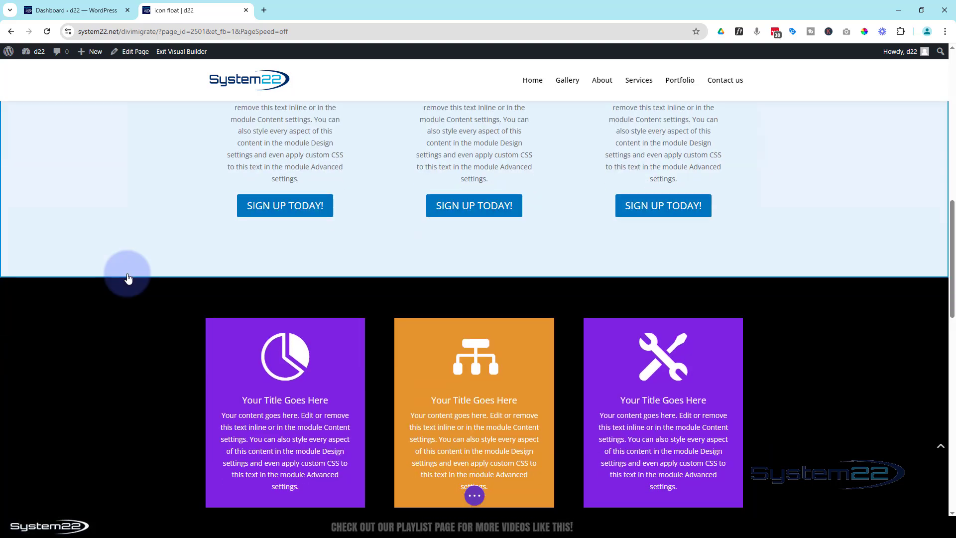
{"action": "scroll", "coordinate": [128, 278], "scroll_direction": "up", "scroll_amount": 4}
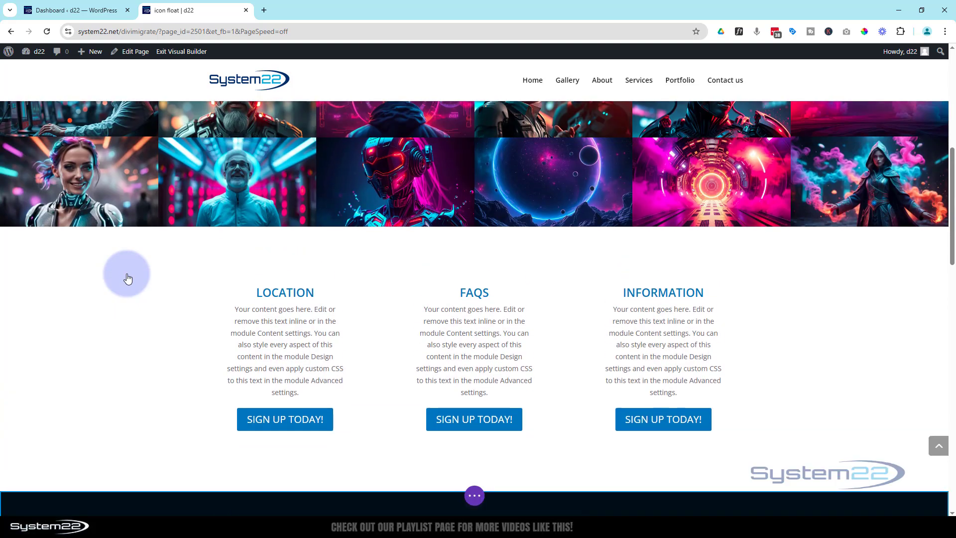
{"action": "scroll", "coordinate": [128, 277], "scroll_direction": "down", "scroll_amount": 1}
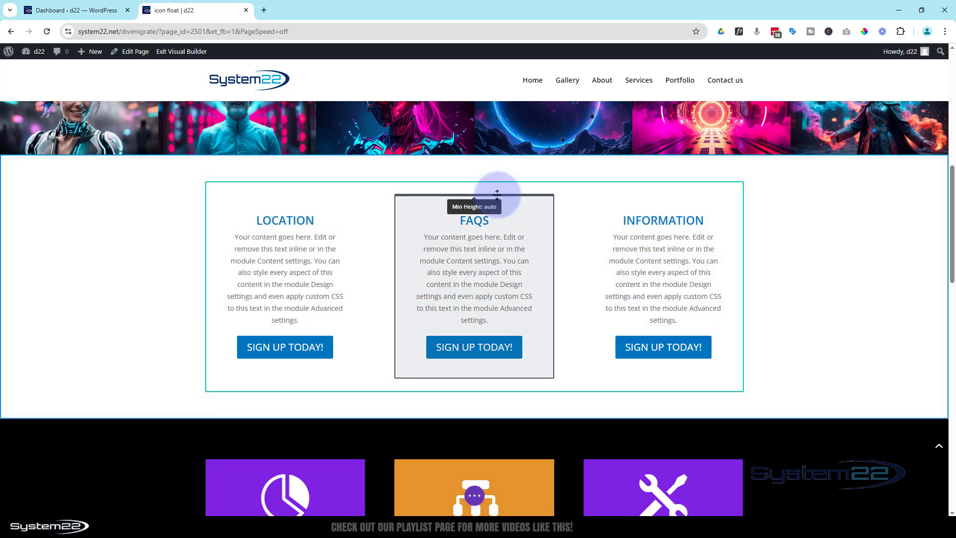
{"action": "scroll", "coordinate": [393, 222], "scroll_direction": "down", "scroll_amount": 3}
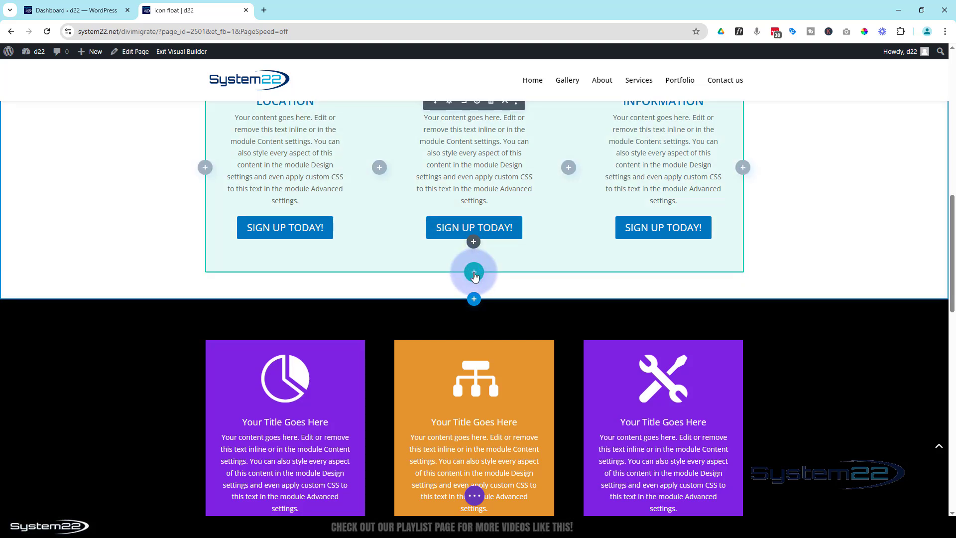
{"action": "left_click", "coordinate": [474, 274]}
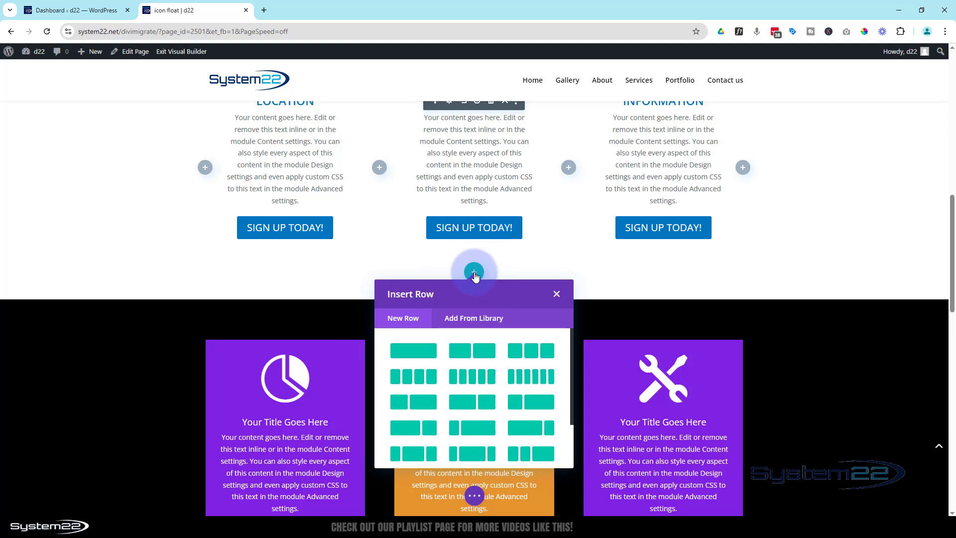
{"action": "left_click", "coordinate": [426, 353]}
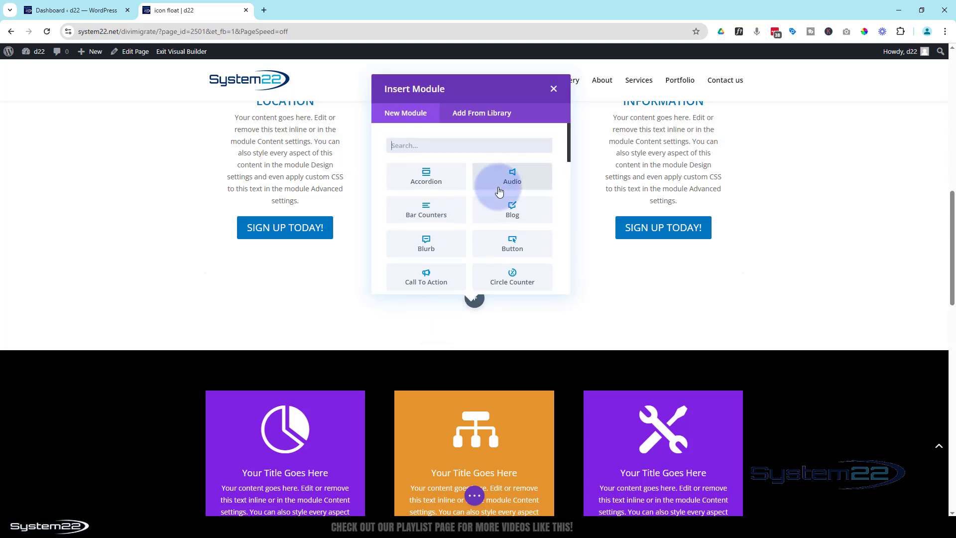
Step: Add an Icon module to the new row and choose the solid round compass icon
{"action": "scroll", "coordinate": [499, 191], "scroll_direction": "down", "scroll_amount": 3}
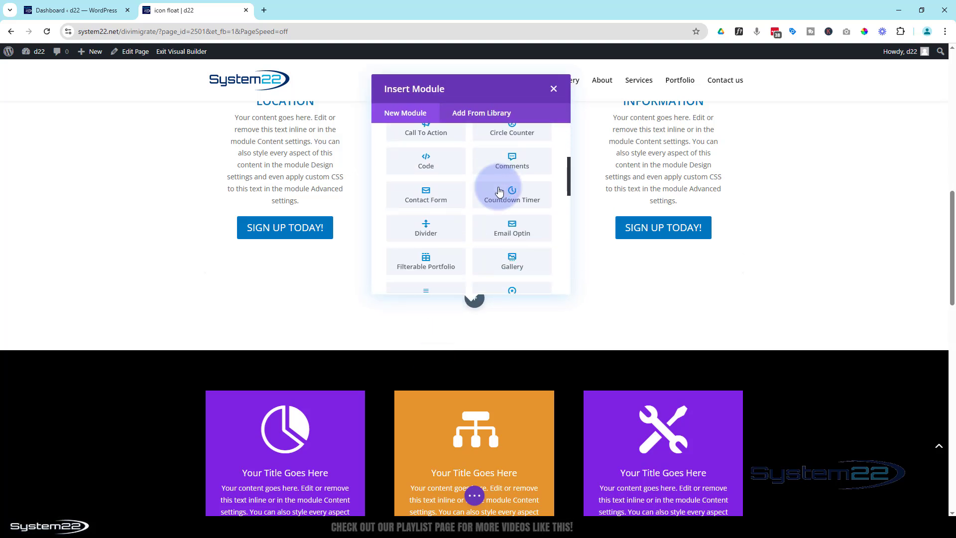
{"action": "scroll", "coordinate": [499, 192], "scroll_direction": "down", "scroll_amount": 3}
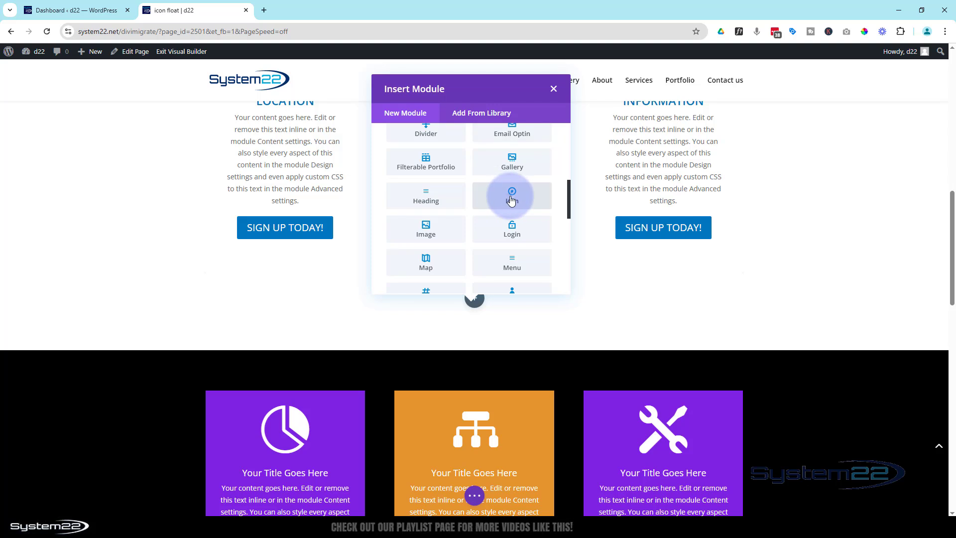
{"action": "left_click", "coordinate": [512, 200]}
{"action": "scroll", "coordinate": [419, 230], "scroll_direction": "up", "scroll_amount": 1}
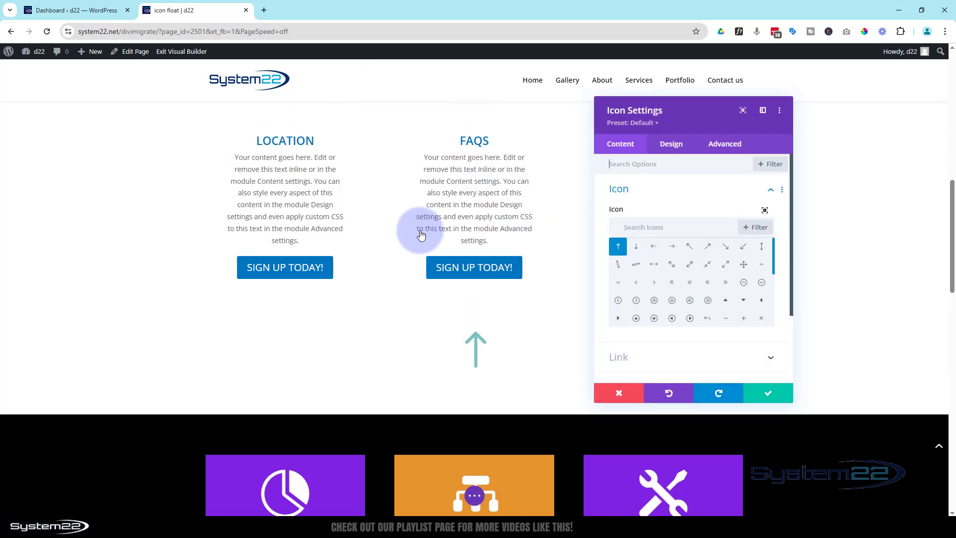
{"action": "scroll", "coordinate": [709, 290], "scroll_direction": "down", "scroll_amount": 5}
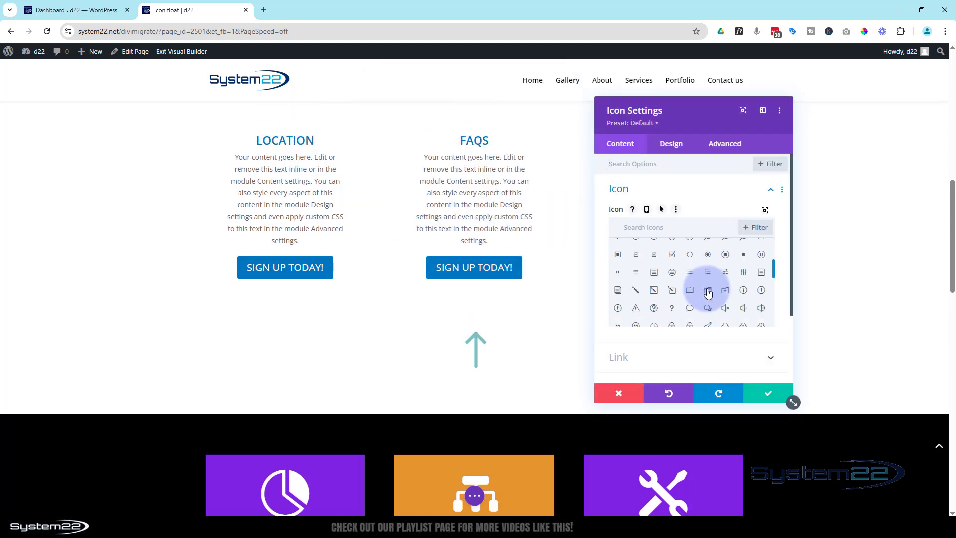
{"action": "scroll", "coordinate": [709, 292], "scroll_direction": "down", "scroll_amount": 4}
{"action": "scroll", "coordinate": [708, 293], "scroll_direction": "down", "scroll_amount": 4}
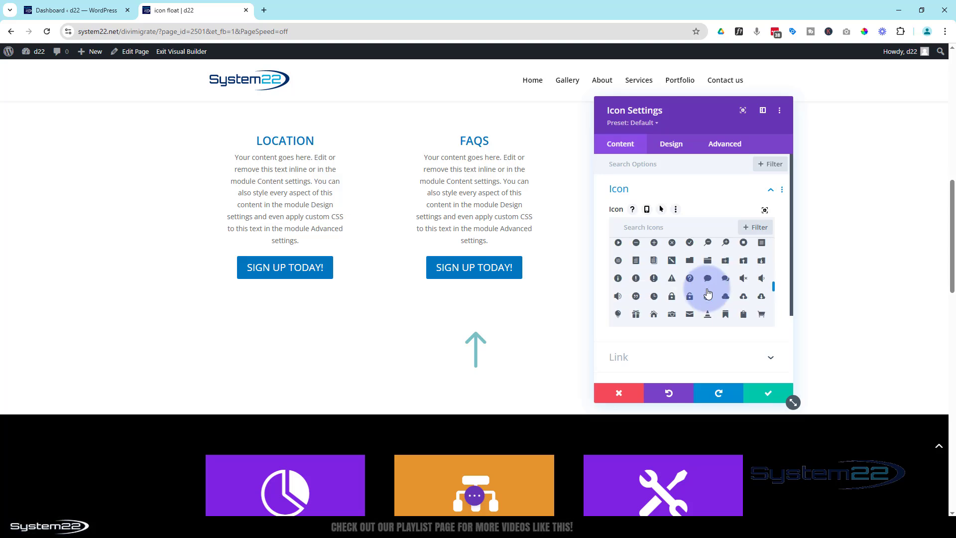
{"action": "left_click", "coordinate": [708, 282]}
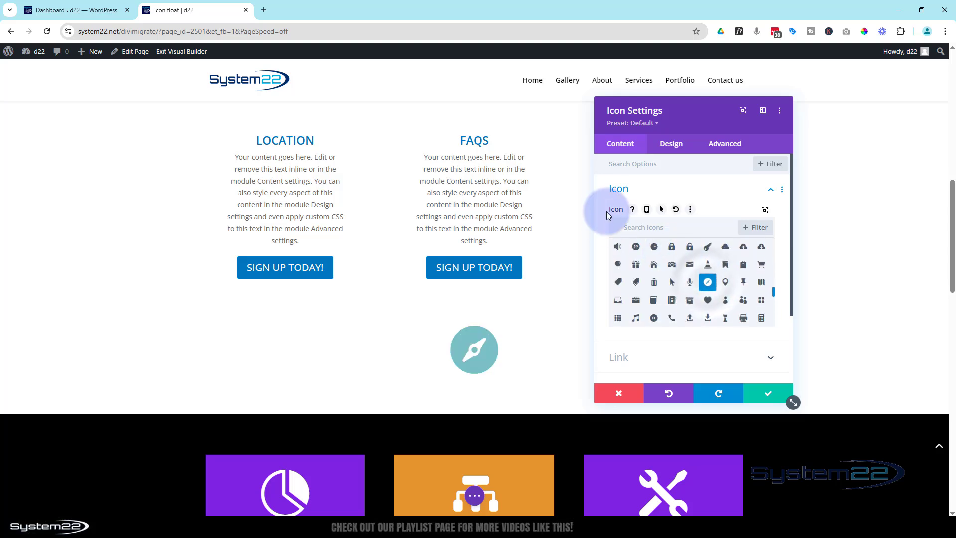
Step: Set the compass icon's color to blue #0c71c3 and its size to 50px
{"action": "left_click", "coordinate": [676, 147]}
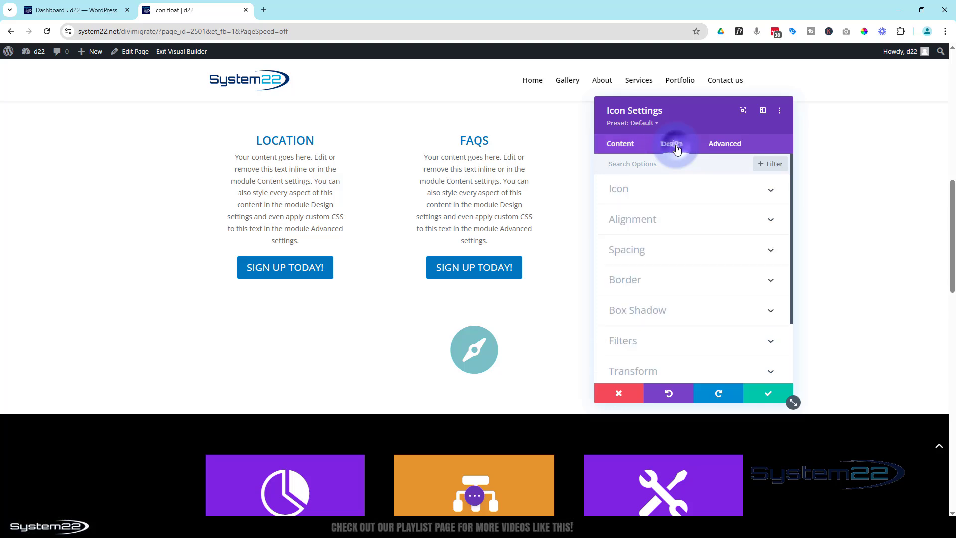
{"action": "left_click", "coordinate": [676, 192]}
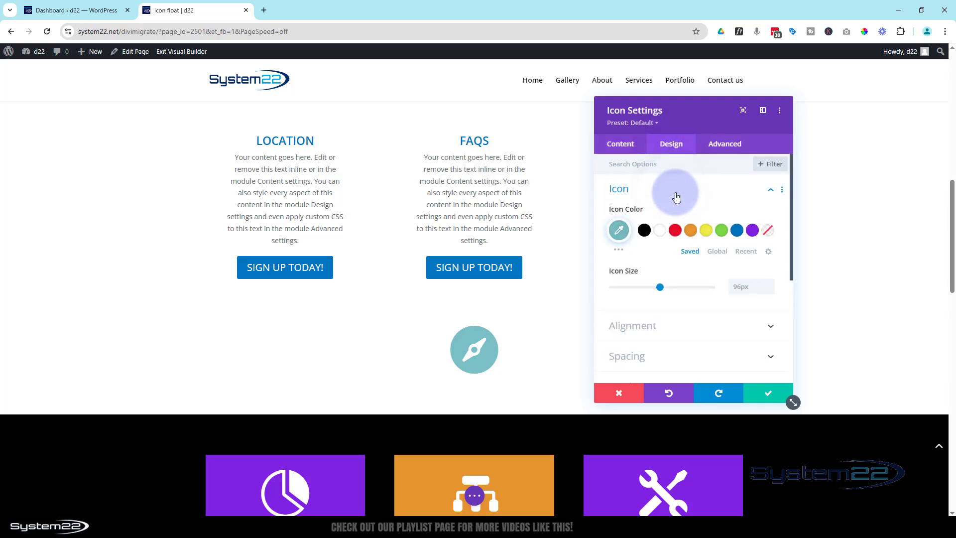
{"action": "left_click", "coordinate": [737, 232]}
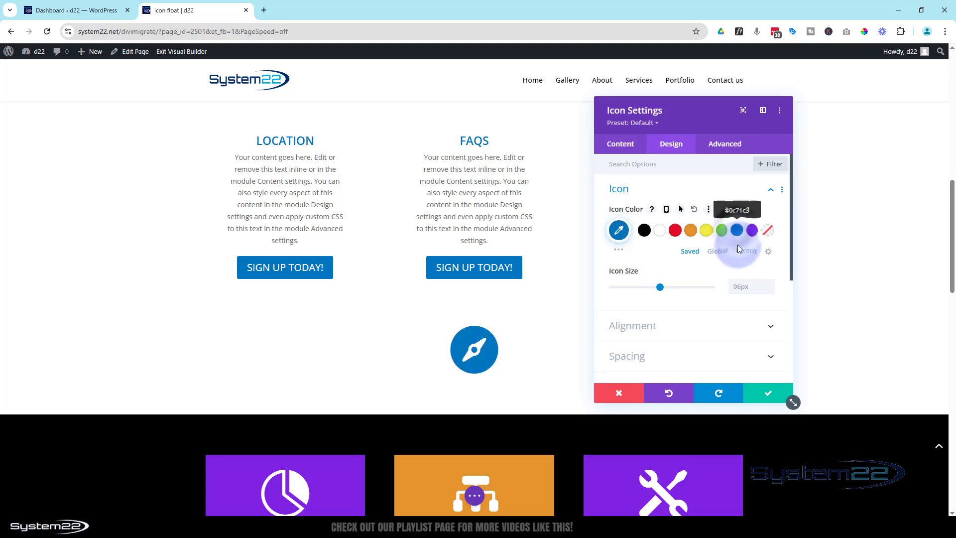
{"action": "left_click", "coordinate": [742, 286]}
{"action": "type", "text": "5"}
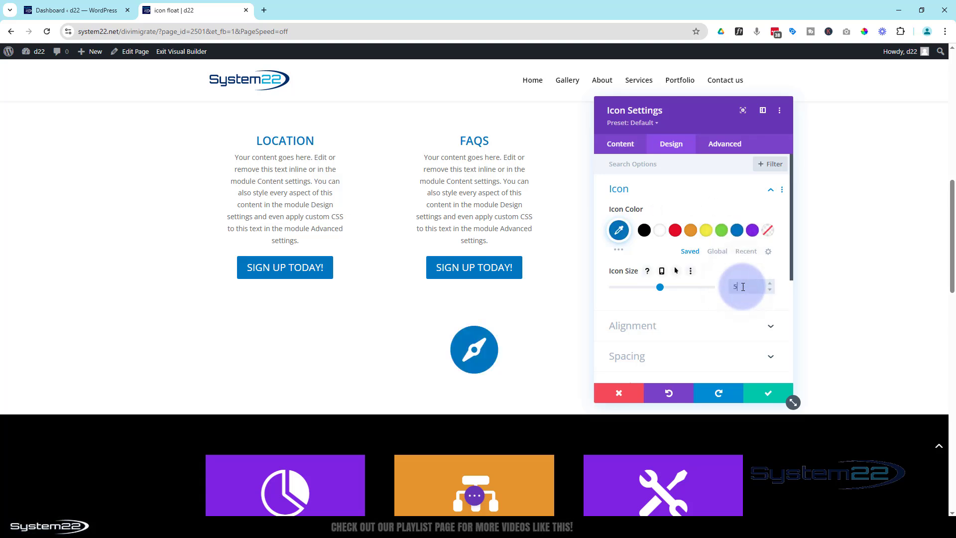
{"action": "type", "text": "0px"}
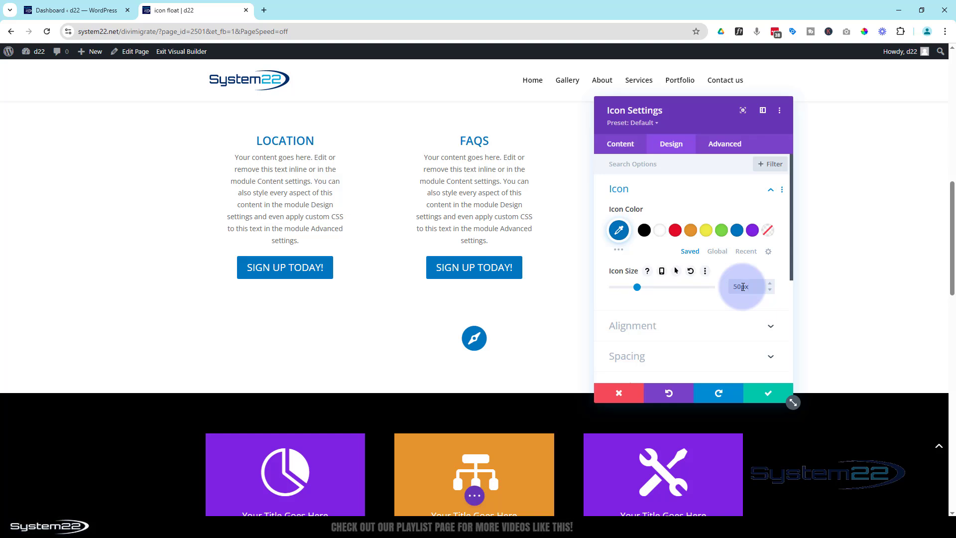
Step: Give the compass icon a black background
{"action": "left_click", "coordinate": [630, 149]}
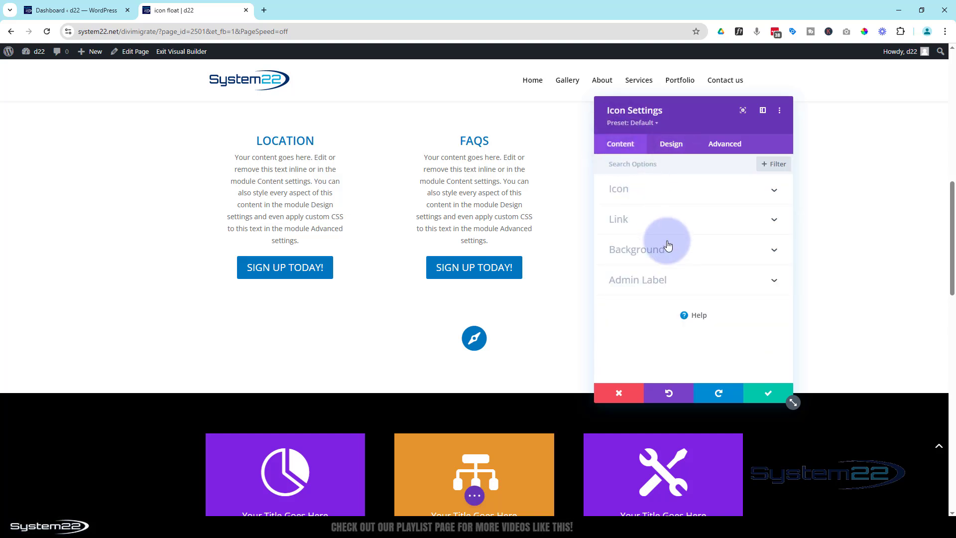
{"action": "left_click", "coordinate": [669, 252]}
{"action": "left_click", "coordinate": [644, 337]}
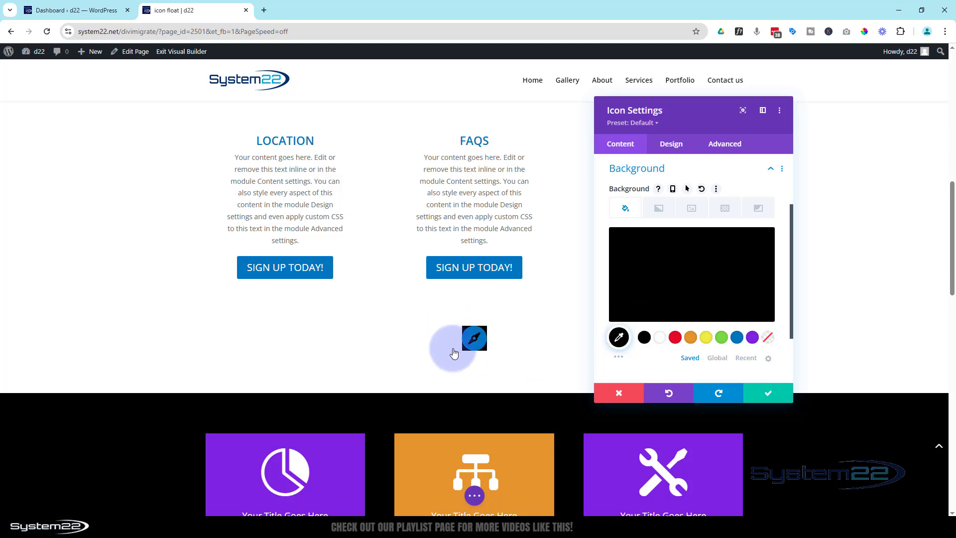
Step: Set the compass icon's rounded corners to 50% on all four corners
{"action": "left_click", "coordinate": [676, 149]}
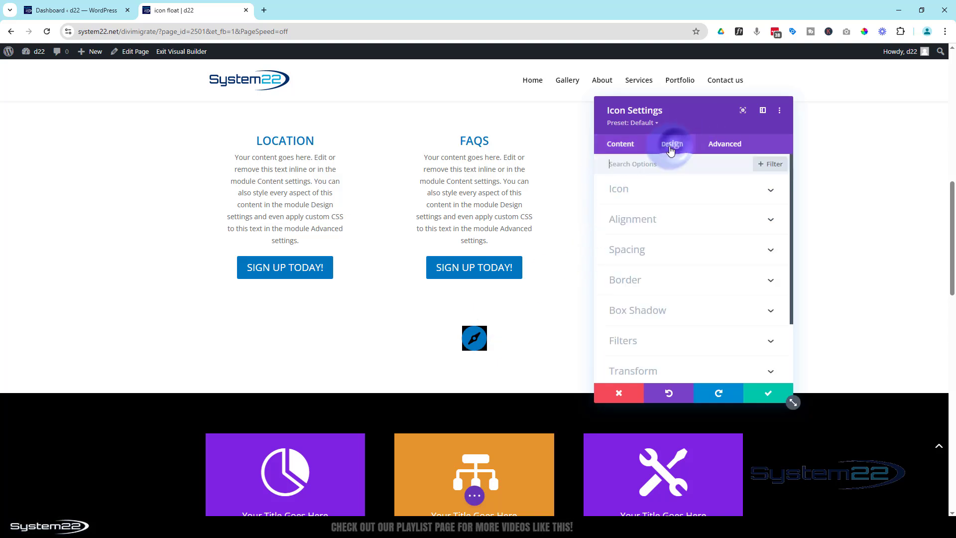
{"action": "left_click", "coordinate": [673, 288]}
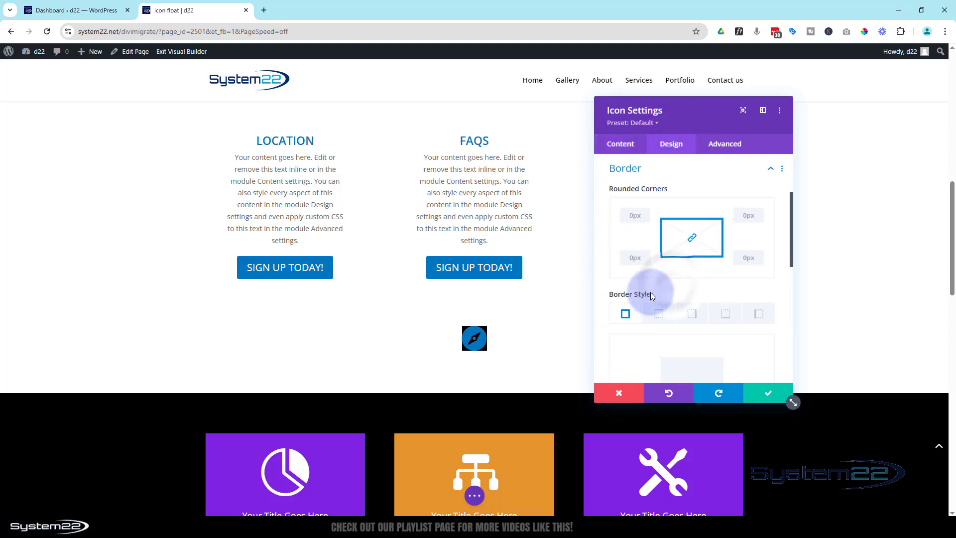
{"action": "left_click", "coordinate": [627, 219]}
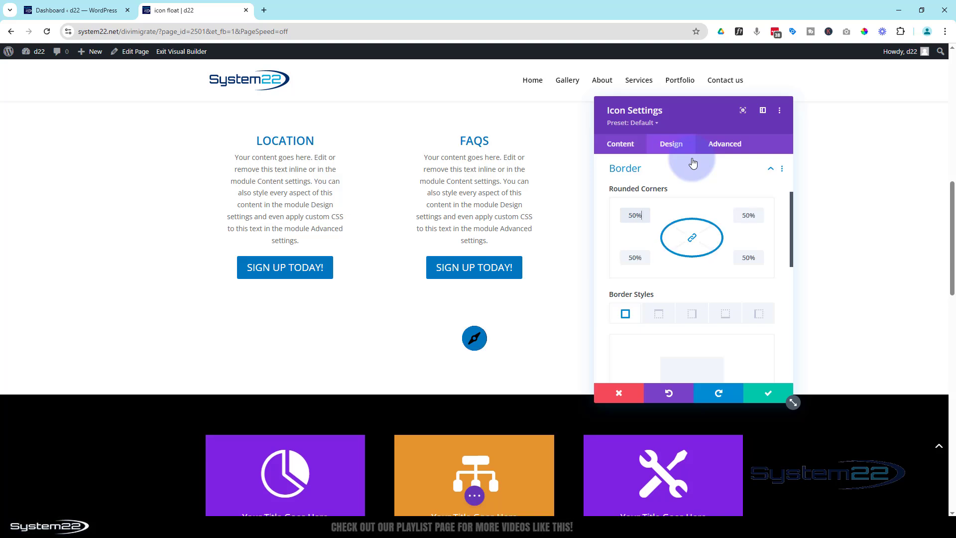
{"action": "left_click", "coordinate": [621, 297]}
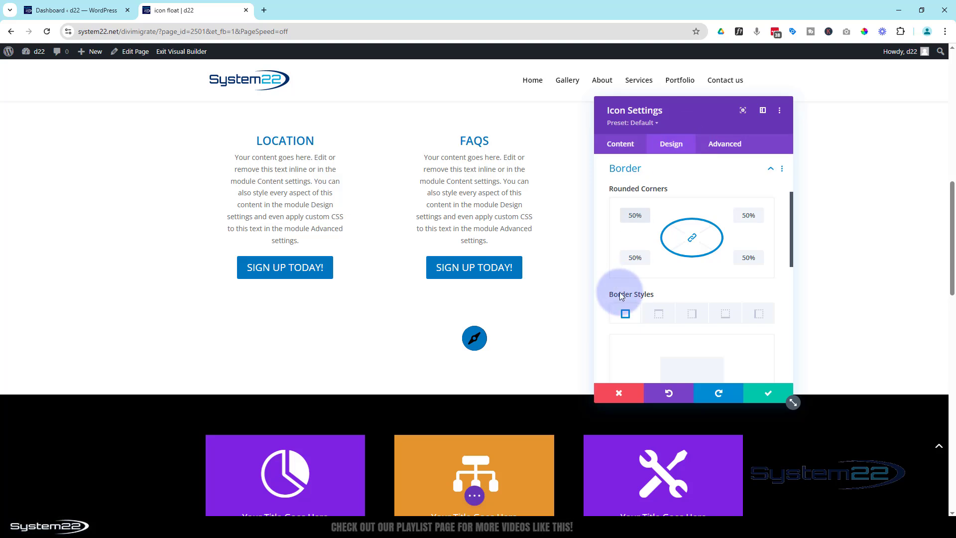
Step: Set the compass icon's background to semi-transparent white, rgba(255,255,255,0.82)
{"action": "left_click", "coordinate": [626, 149]}
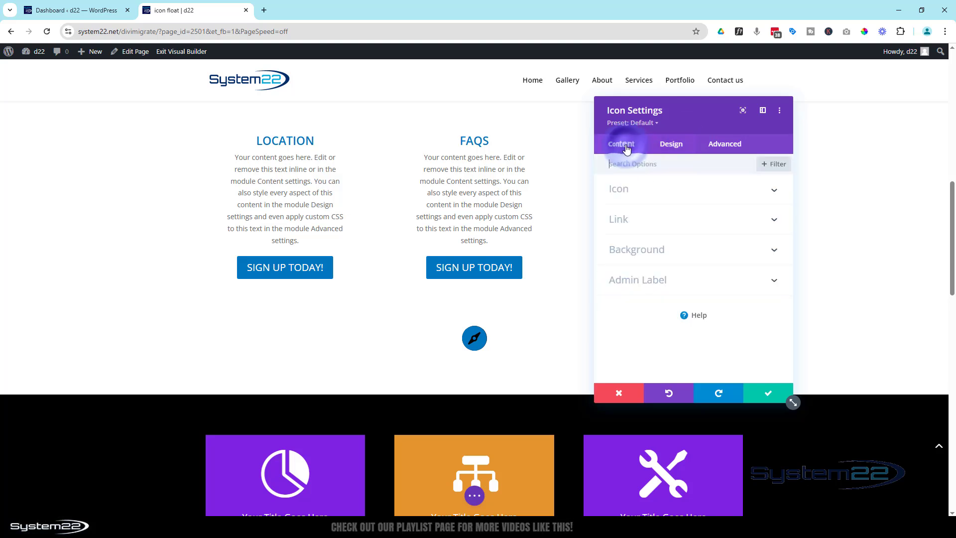
{"action": "left_click", "coordinate": [656, 251]}
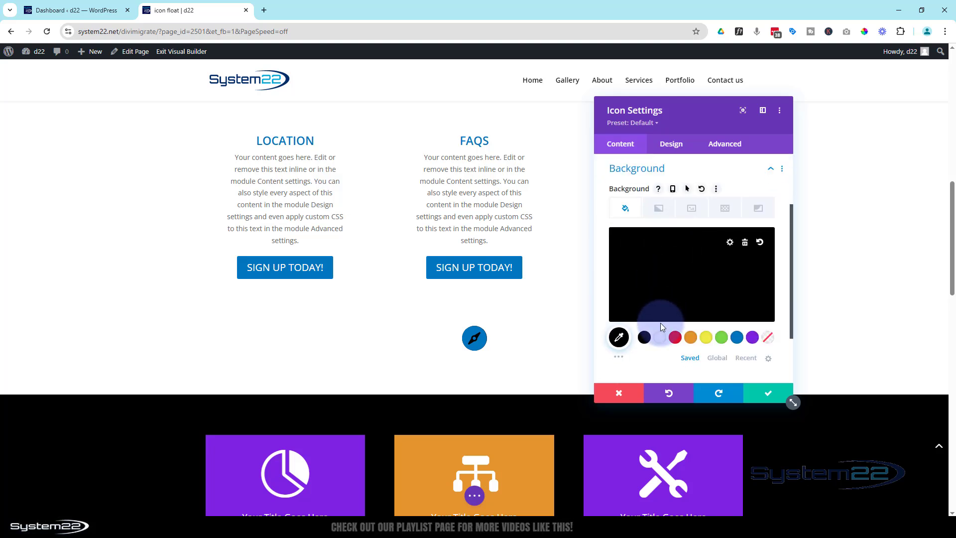
{"action": "left_click", "coordinate": [660, 338]}
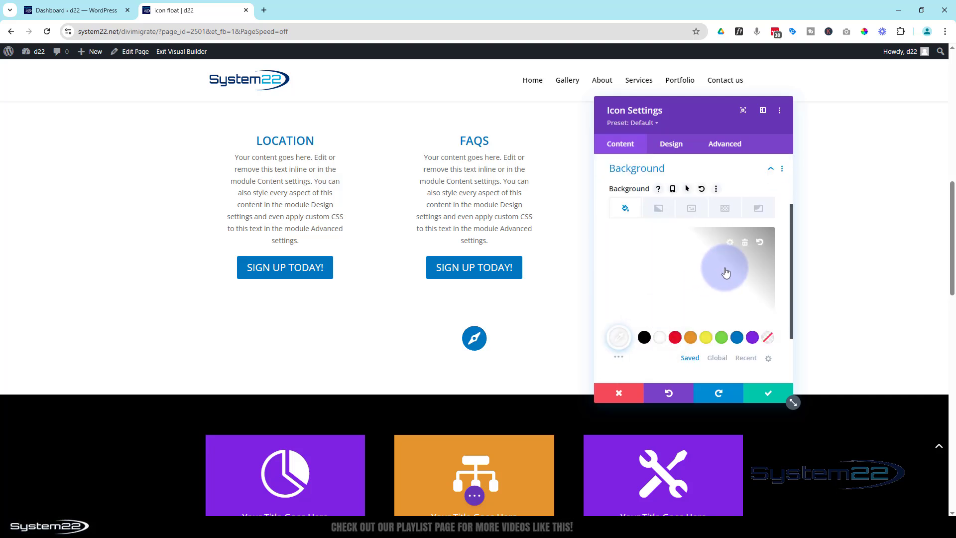
{"action": "left_click_drag", "start_coordinate": [763, 243], "coordinate": [764, 248]}
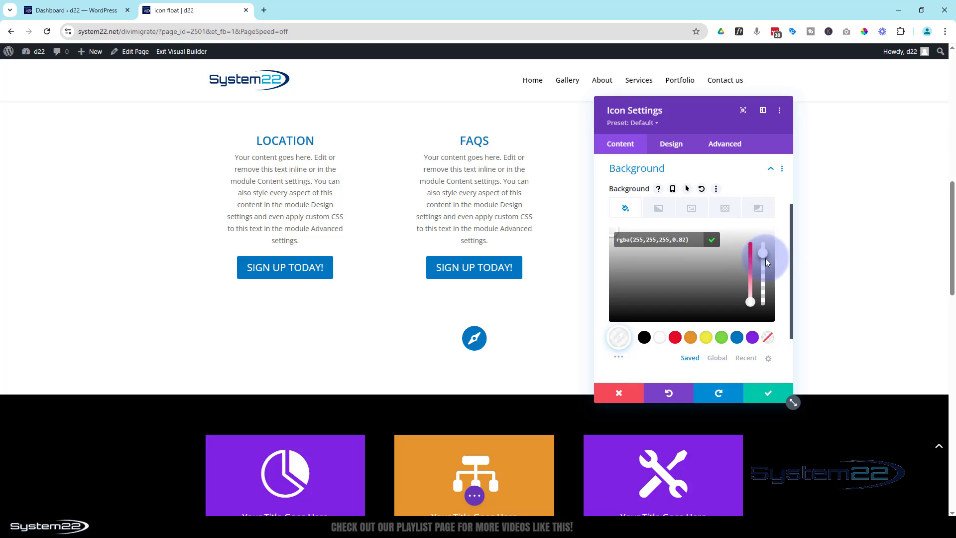
{"action": "left_click", "coordinate": [712, 236]}
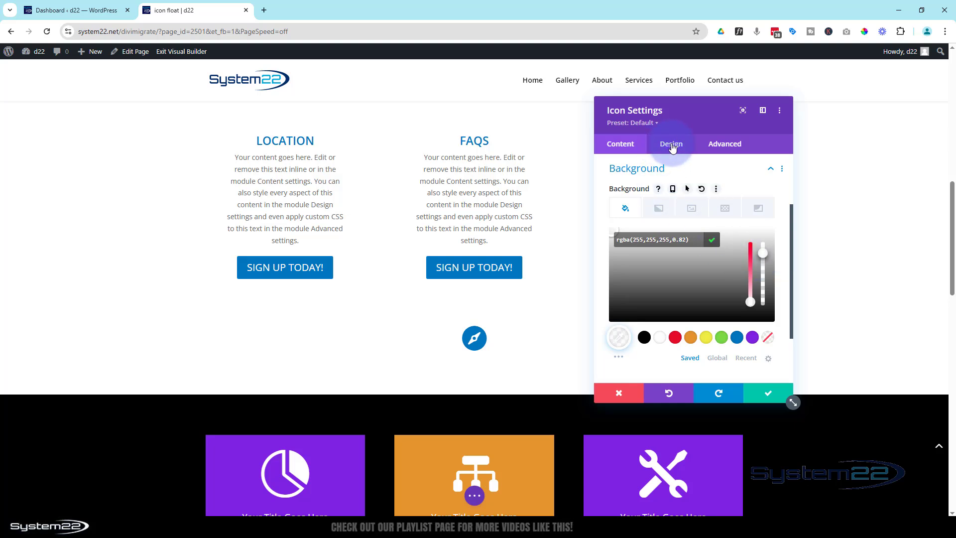
Step: Give the compass icon a 2px white (#ffffff) border and save its settings
{"action": "left_click", "coordinate": [671, 144]}
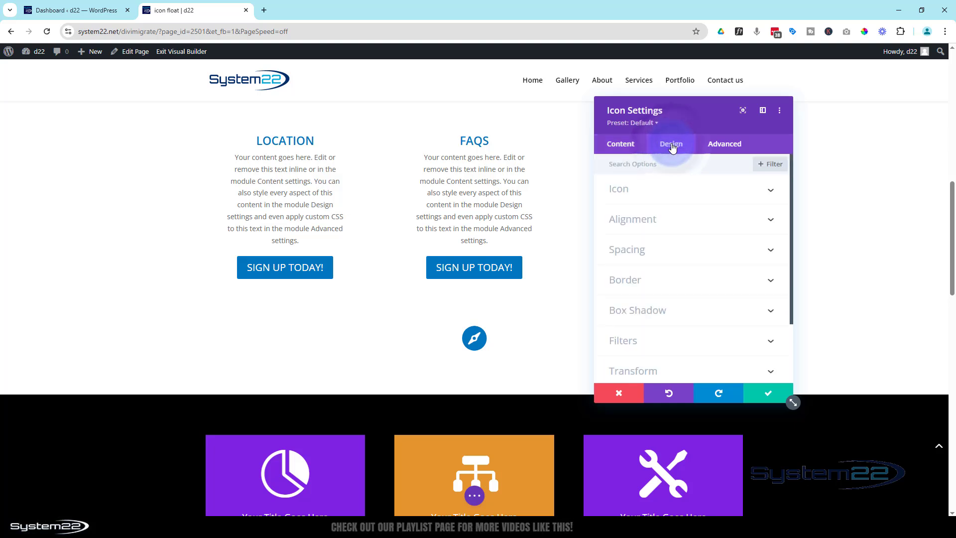
{"action": "left_click", "coordinate": [678, 280]}
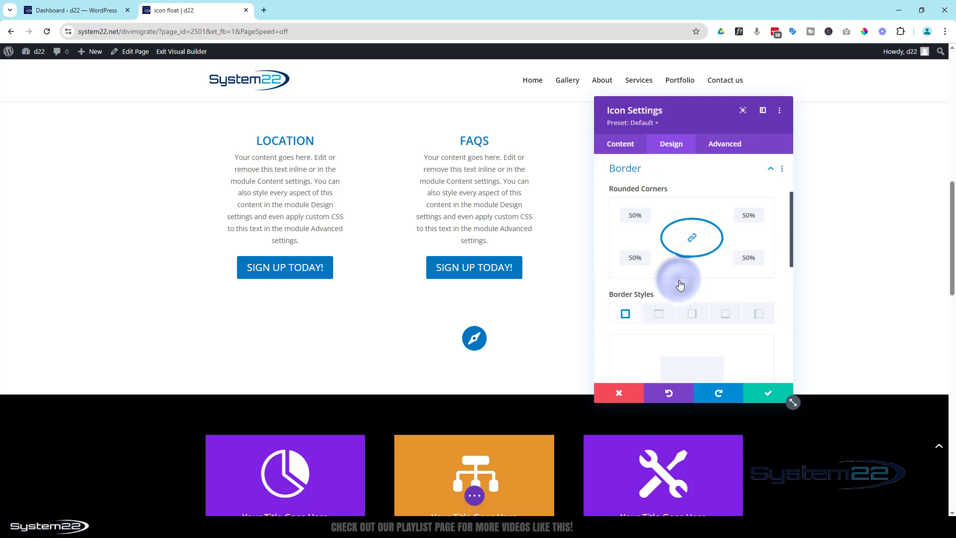
{"action": "scroll", "coordinate": [682, 271], "scroll_direction": "down", "scroll_amount": 3}
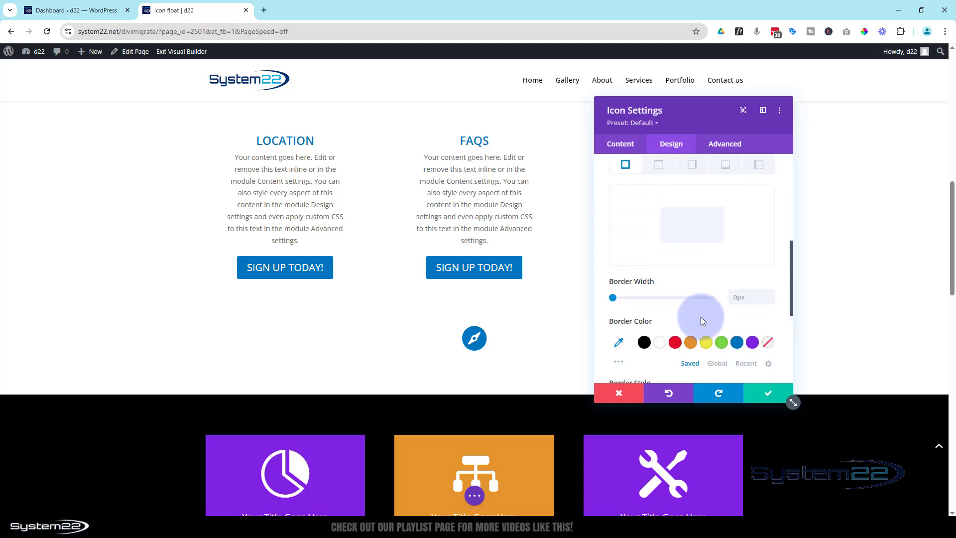
{"action": "left_click", "coordinate": [644, 342]}
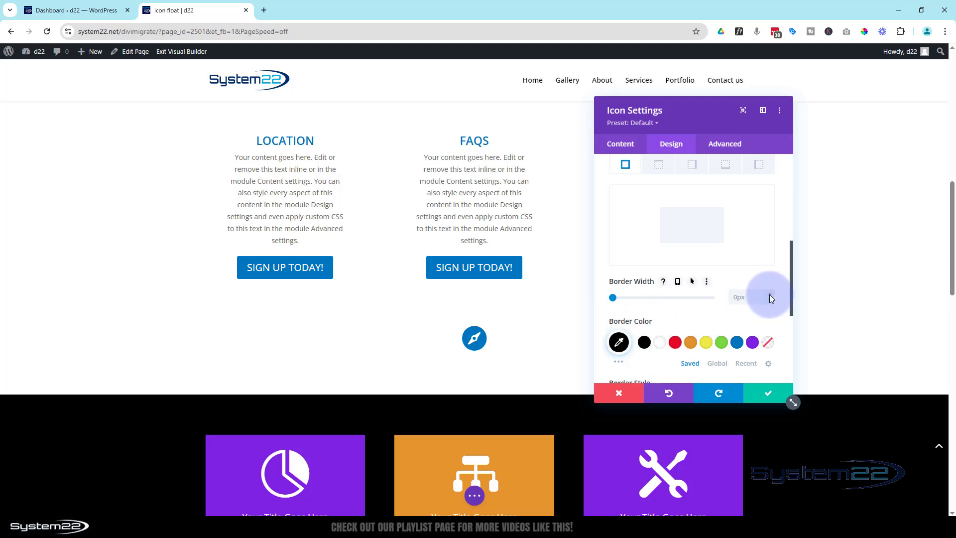
{"action": "left_click", "coordinate": [769, 294]}
{"action": "left_click", "coordinate": [770, 295]}
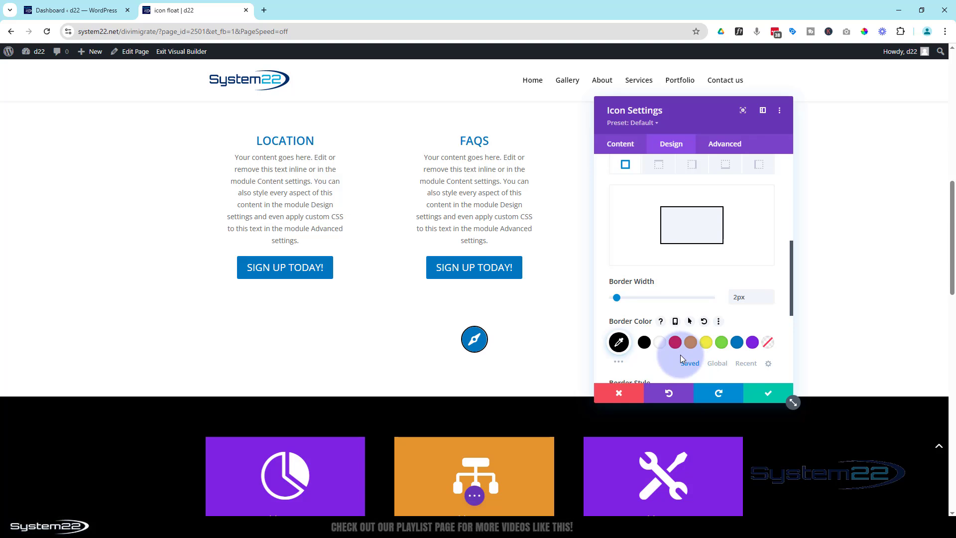
{"action": "left_click", "coordinate": [660, 343]}
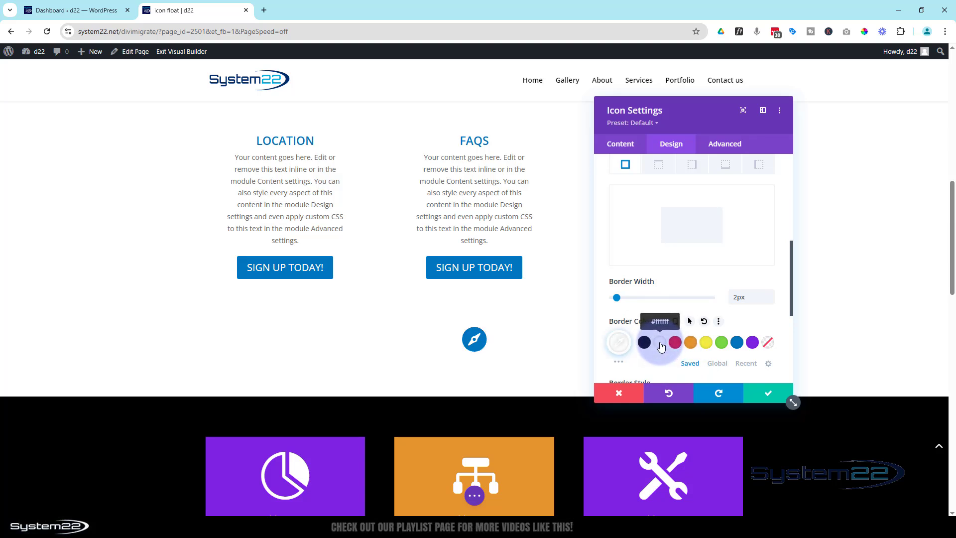
{"action": "left_click", "coordinate": [772, 392]}
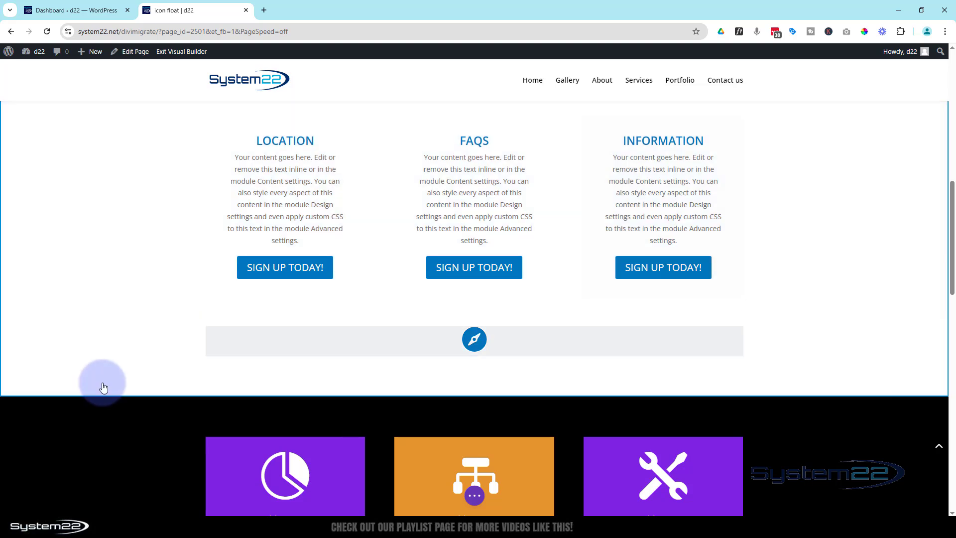
Step: Set the CSS ID of the section containing the Location, FAQs and Information blocks to sign, and save the section settings
{"action": "scroll", "coordinate": [103, 387], "scroll_direction": "down", "scroll_amount": 7}
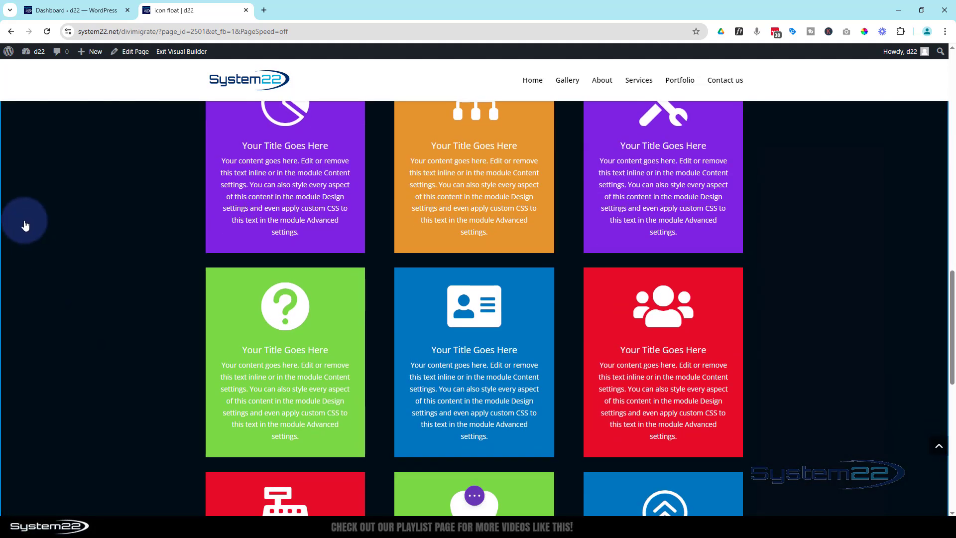
{"action": "scroll", "coordinate": [122, 225], "scroll_direction": "up", "scroll_amount": 4}
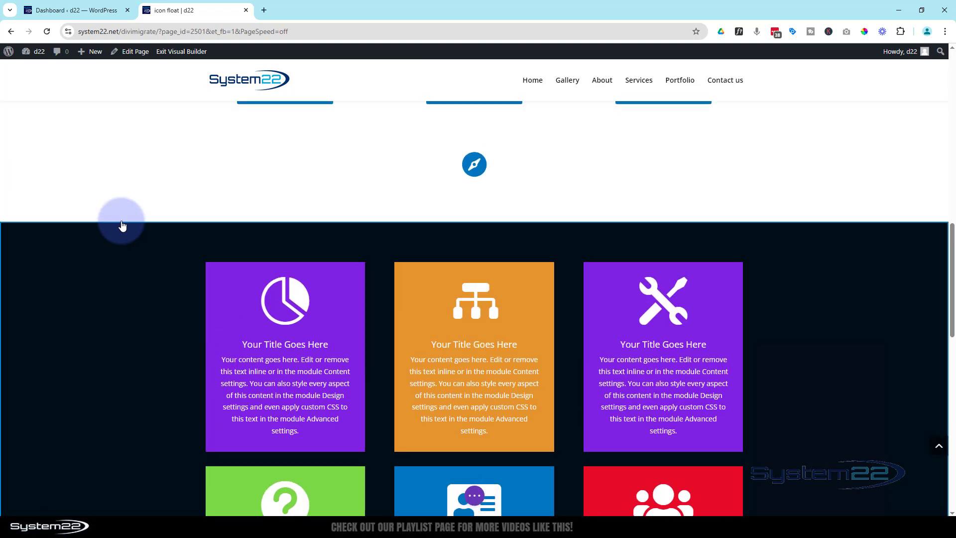
{"action": "scroll", "coordinate": [122, 226], "scroll_direction": "up", "scroll_amount": 4}
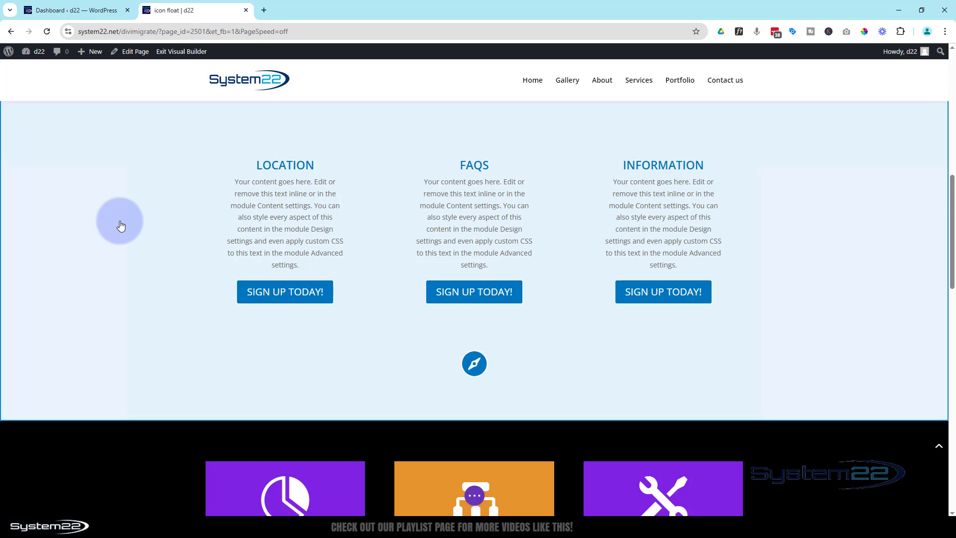
{"action": "left_click", "coordinate": [120, 226]}
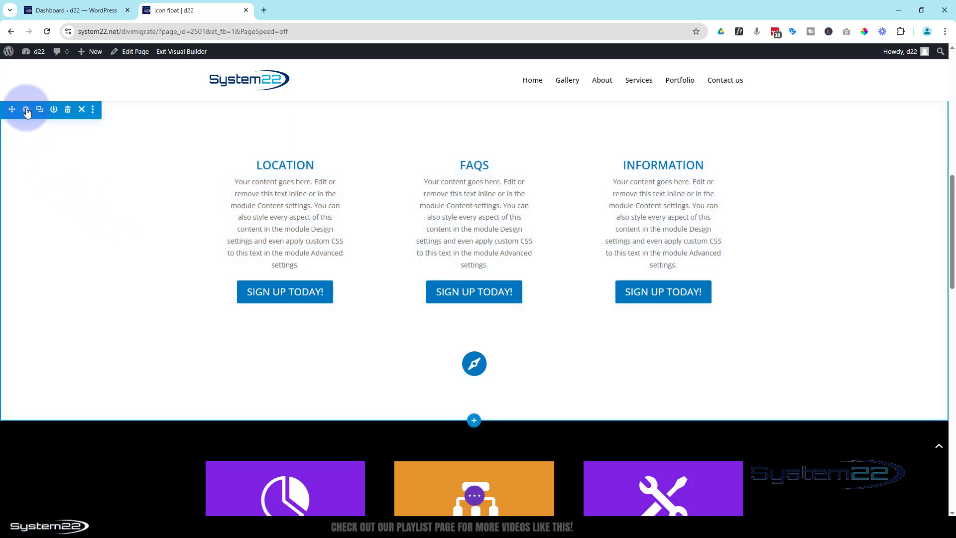
{"action": "left_click", "coordinate": [27, 112]}
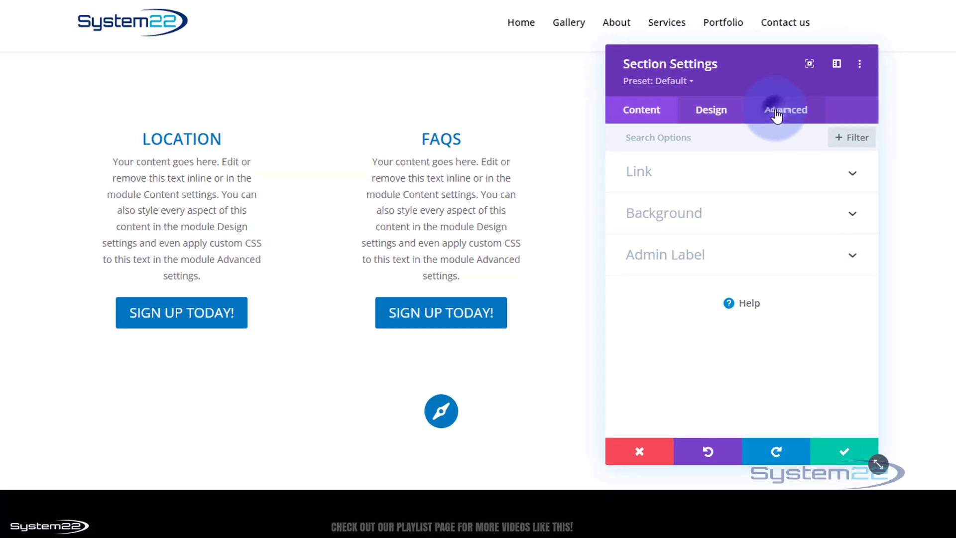
{"action": "left_click", "coordinate": [777, 114]}
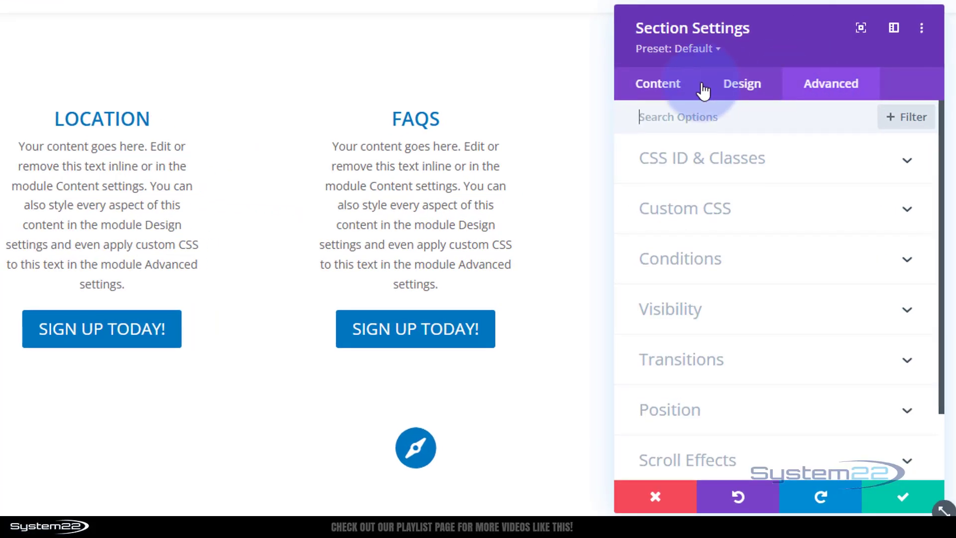
{"action": "left_click", "coordinate": [843, 168]}
{"action": "left_click", "coordinate": [645, 219]}
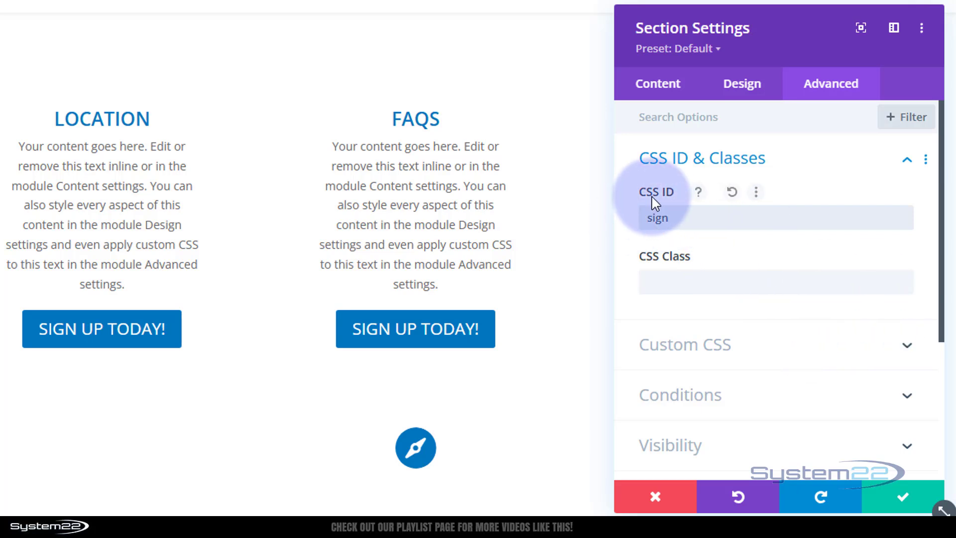
{"action": "left_click", "coordinate": [908, 499]}
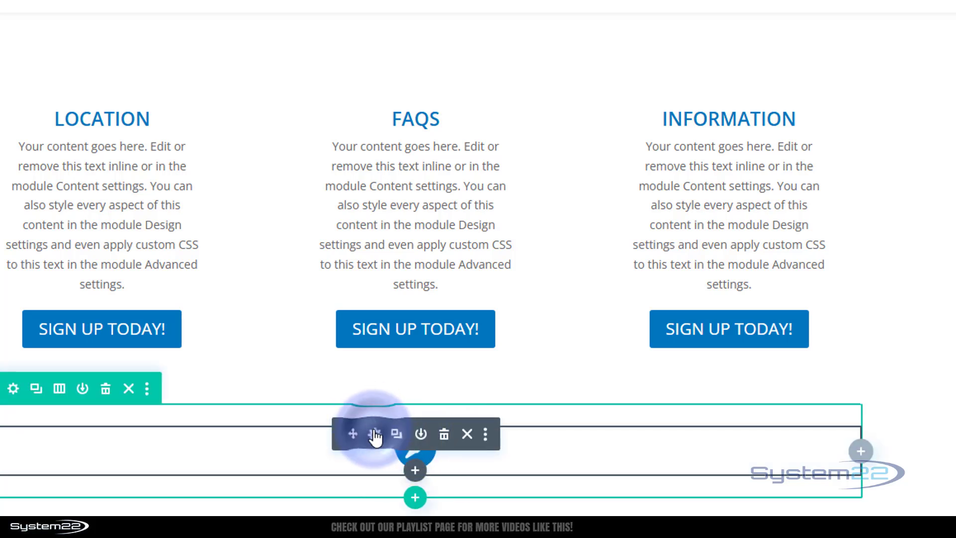
Step: Set the compass icon's link URL to #sign and save its settings
{"action": "left_click", "coordinate": [375, 434]}
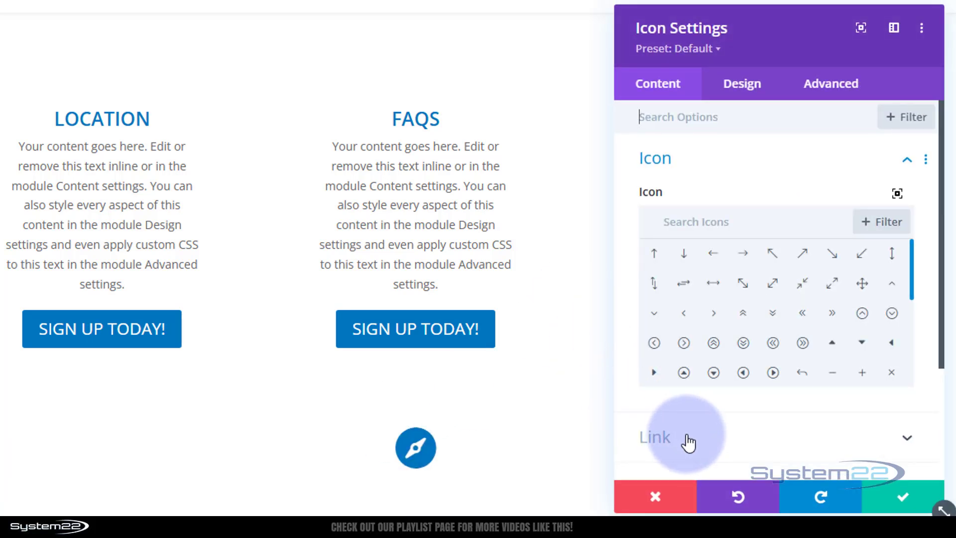
{"action": "left_click", "coordinate": [722, 441]}
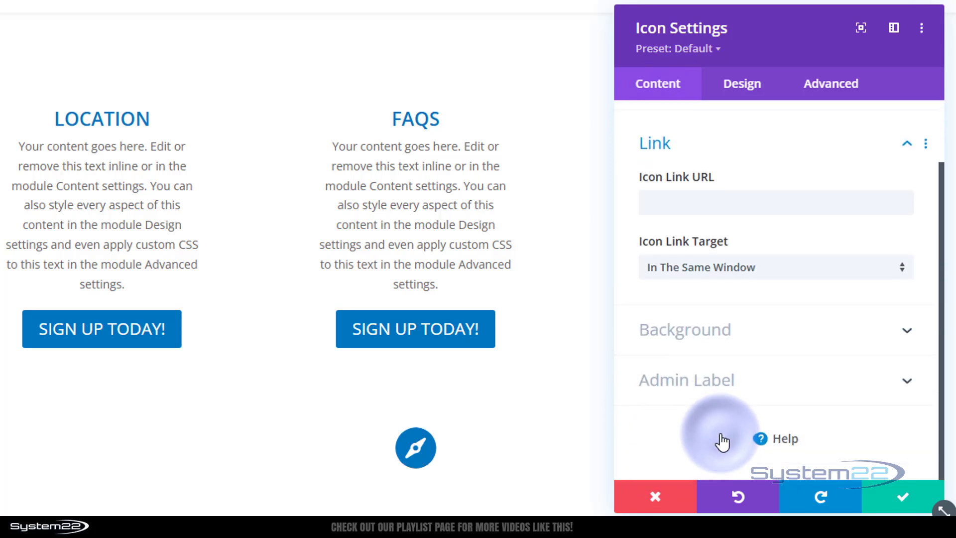
{"action": "left_click", "coordinate": [659, 199]}
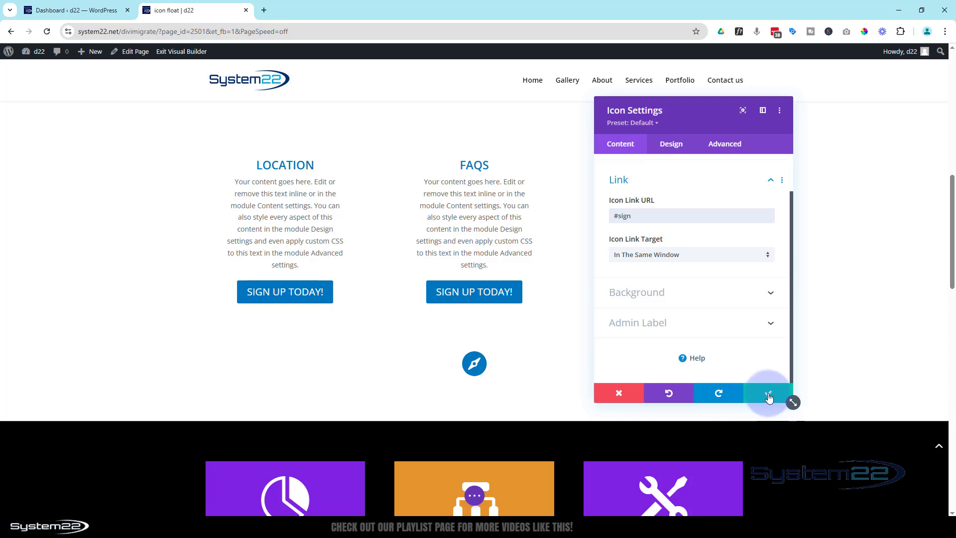
{"action": "left_click", "coordinate": [769, 395]}
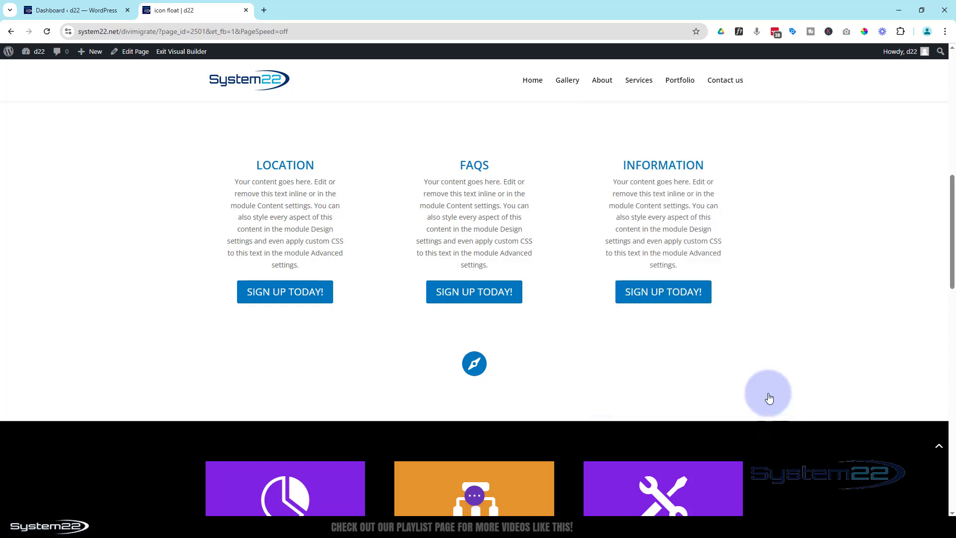
Step: Duplicate the compass icon module twice within its row
{"action": "scroll", "coordinate": [549, 177], "scroll_direction": "down", "scroll_amount": 2}
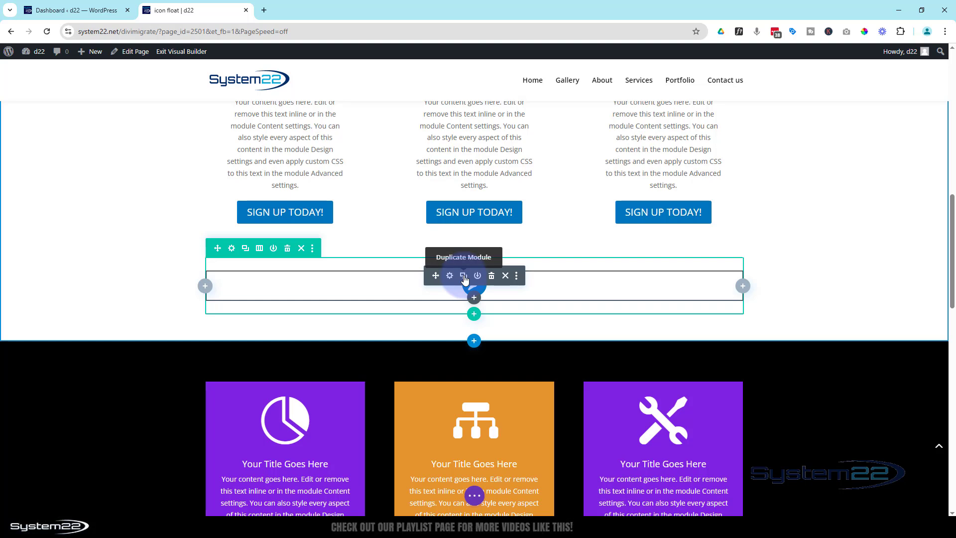
{"action": "left_click", "coordinate": [464, 277]}
{"action": "left_click", "coordinate": [464, 277]}
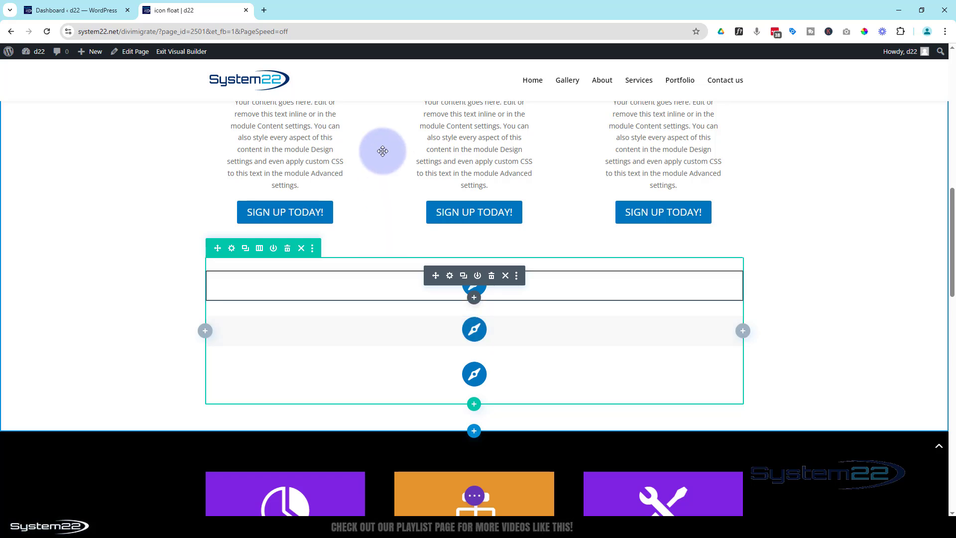
Step: Change the middle icon of the three to the solid question mark circle and save its settings
{"action": "scroll", "coordinate": [416, 197], "scroll_direction": "up", "scroll_amount": 2}
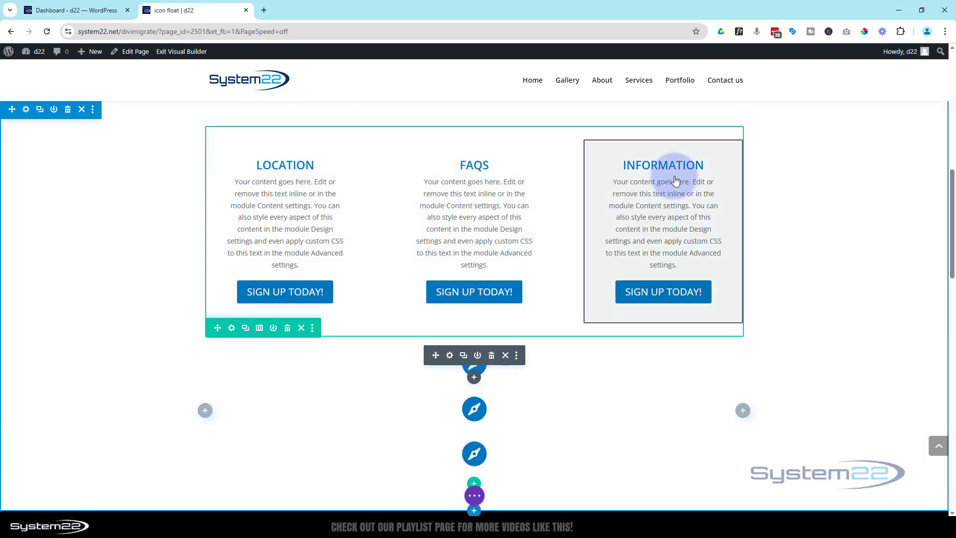
{"action": "scroll", "coordinate": [513, 271], "scroll_direction": "down", "scroll_amount": 2}
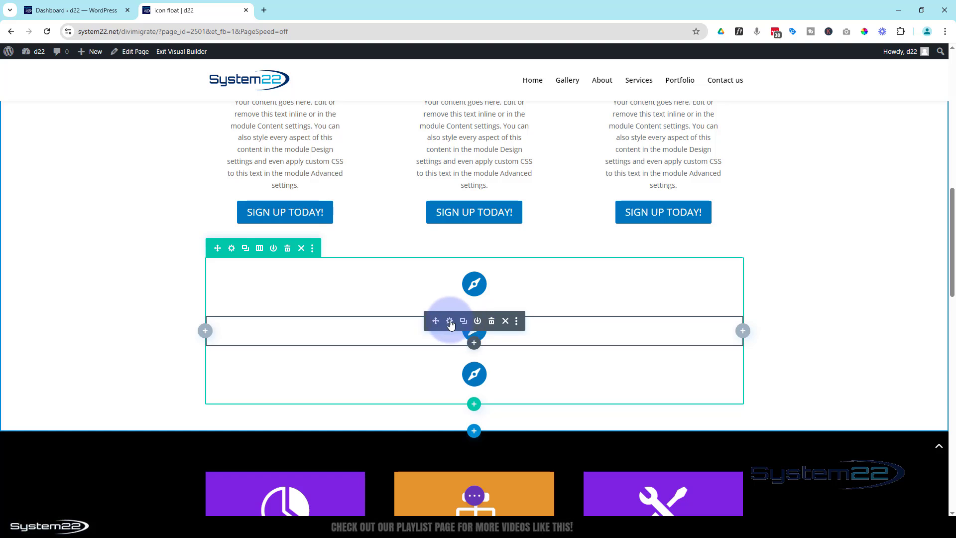
{"action": "left_click", "coordinate": [450, 321]}
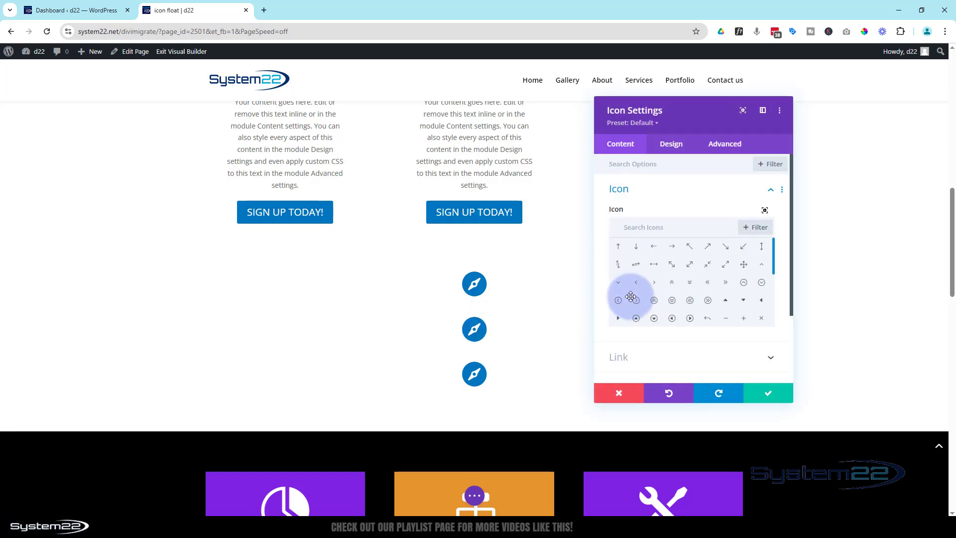
{"action": "scroll", "coordinate": [693, 299], "scroll_direction": "down", "scroll_amount": 5}
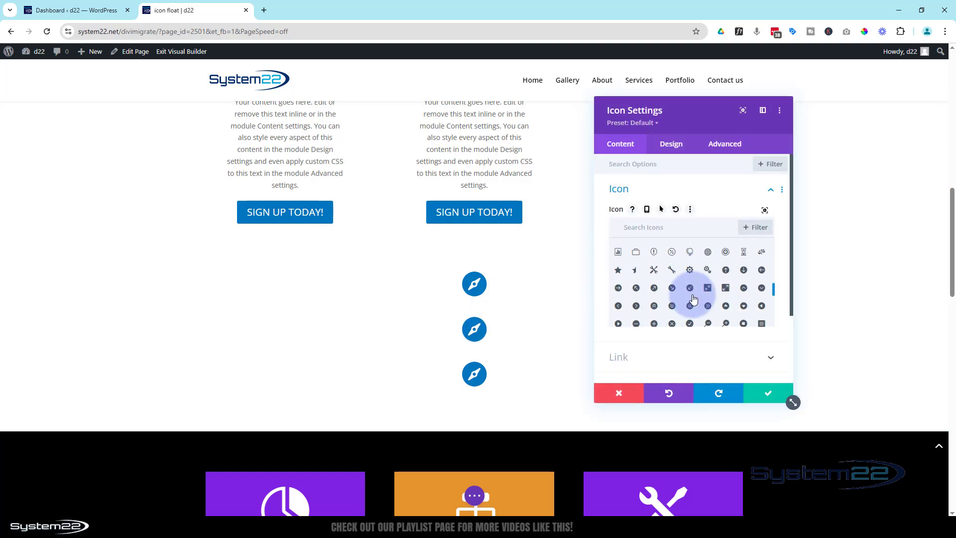
{"action": "scroll", "coordinate": [693, 294], "scroll_direction": "down", "scroll_amount": 1}
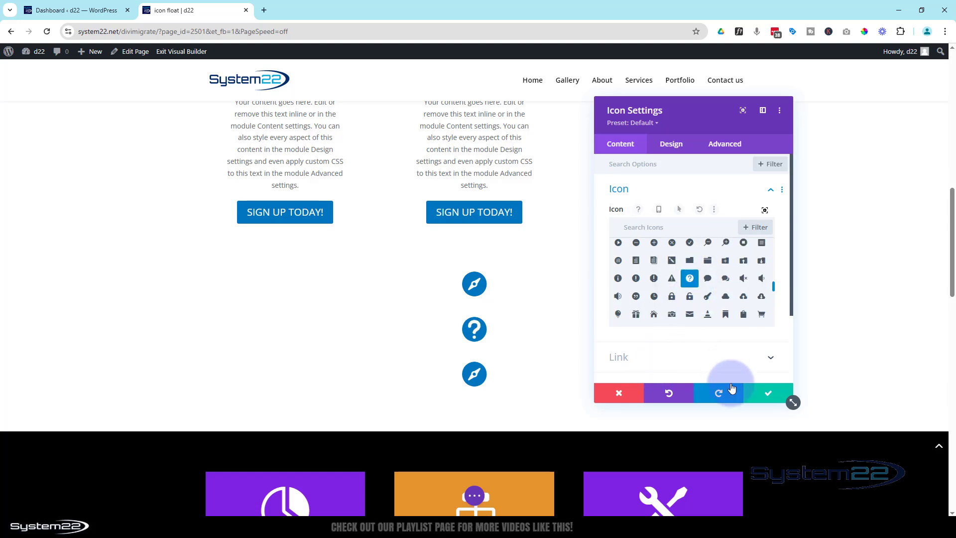
{"action": "left_click", "coordinate": [773, 400]}
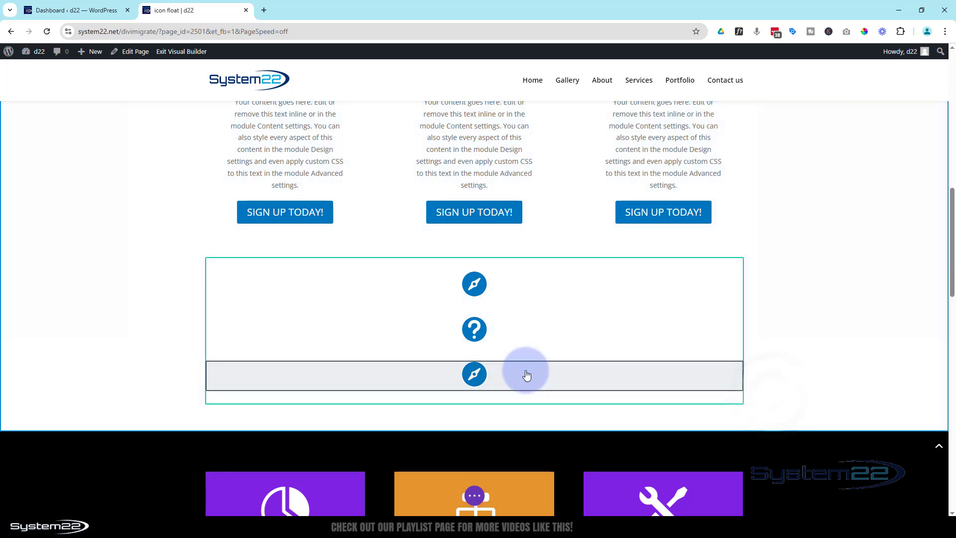
Step: Change the lowest of the three icons to the solid information circle and save its settings
{"action": "left_click", "coordinate": [477, 381]}
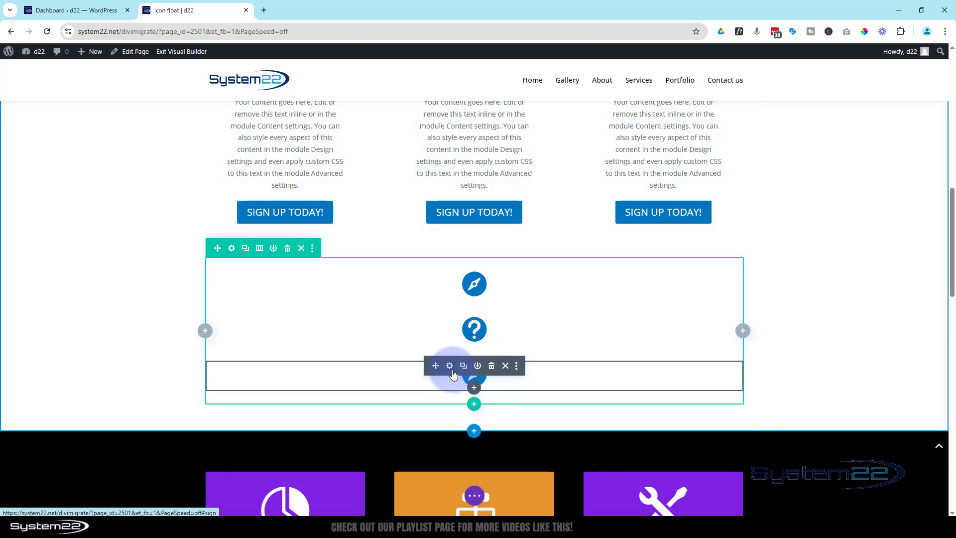
{"action": "left_click", "coordinate": [450, 365]}
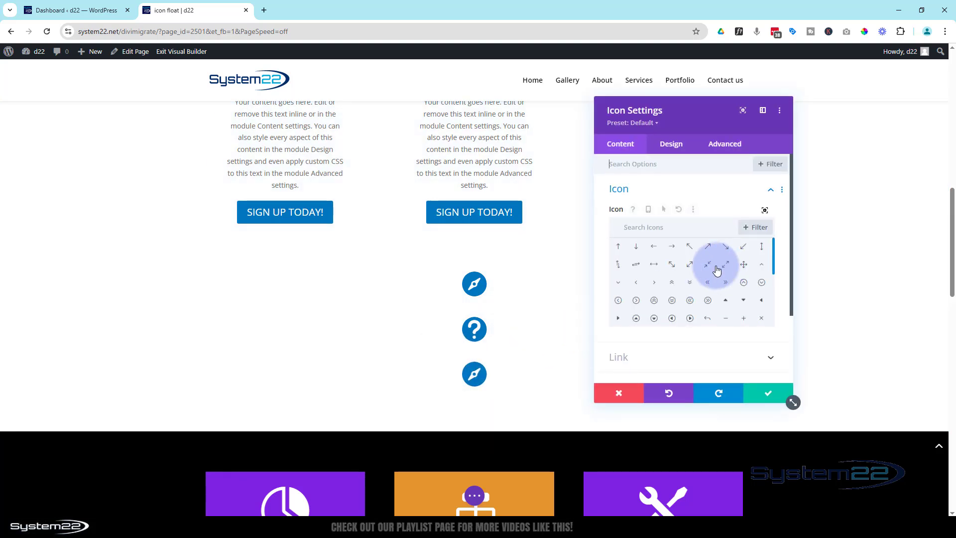
{"action": "scroll", "coordinate": [718, 269], "scroll_direction": "down", "scroll_amount": 2}
{"action": "scroll", "coordinate": [717, 270], "scroll_direction": "down", "scroll_amount": 3}
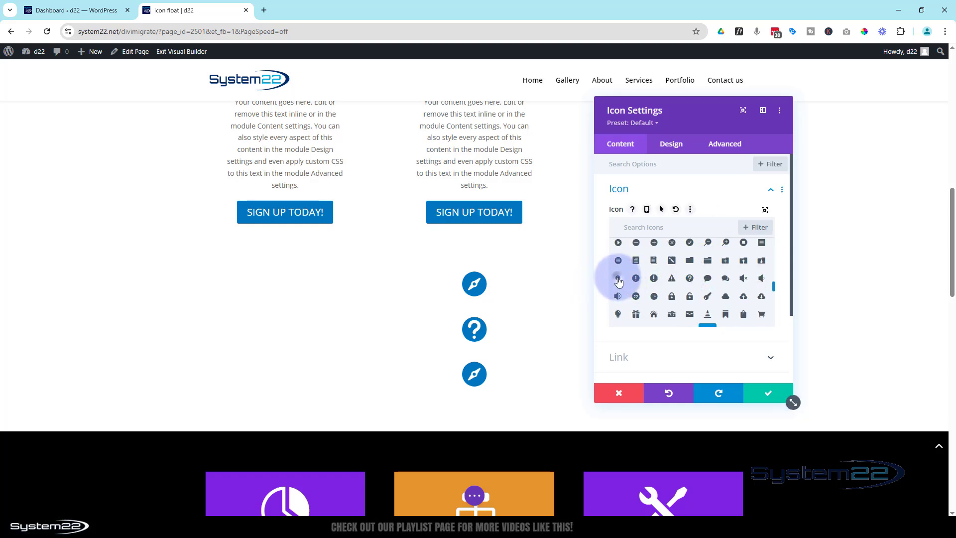
{"action": "left_click", "coordinate": [618, 280]}
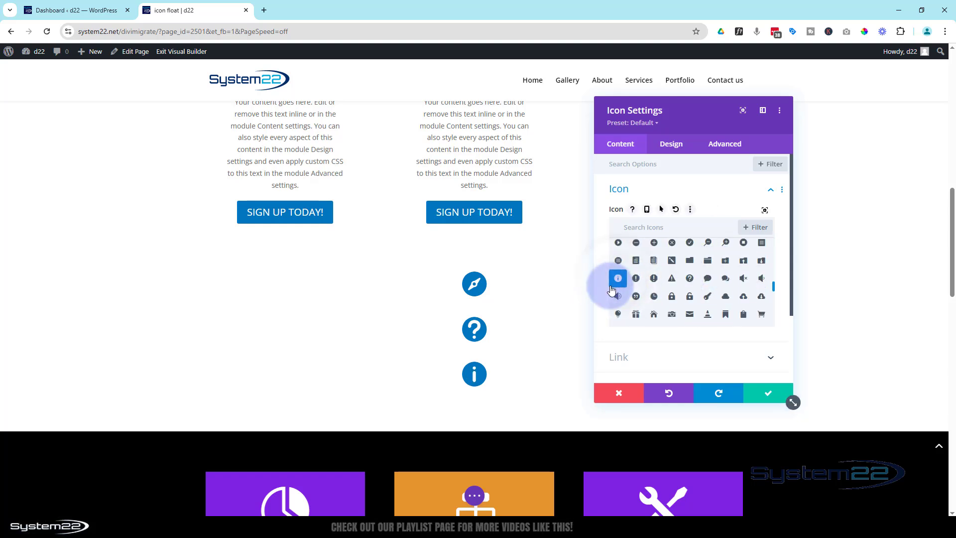
{"action": "left_click", "coordinate": [773, 393]}
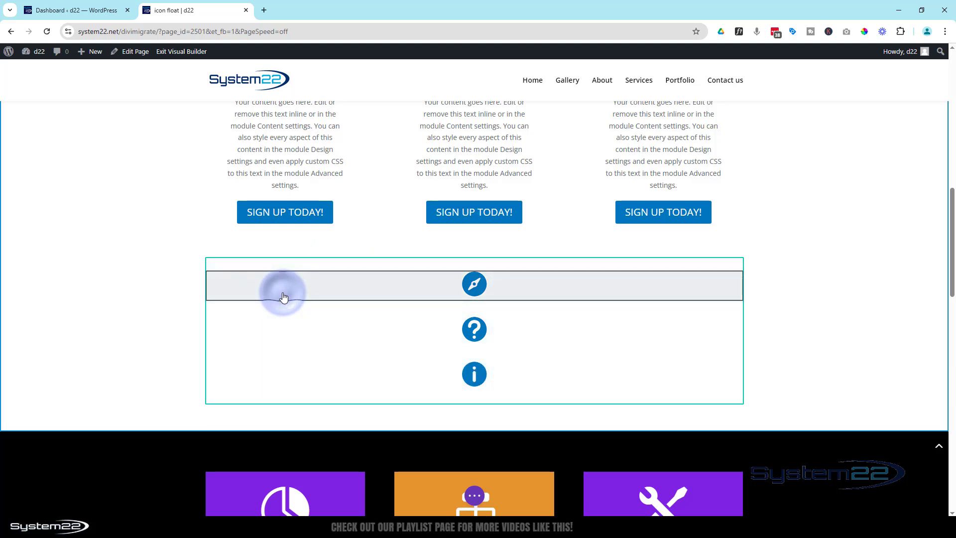
Step: Give the row holding the three icons a red background color
{"action": "left_click", "coordinate": [281, 286]}
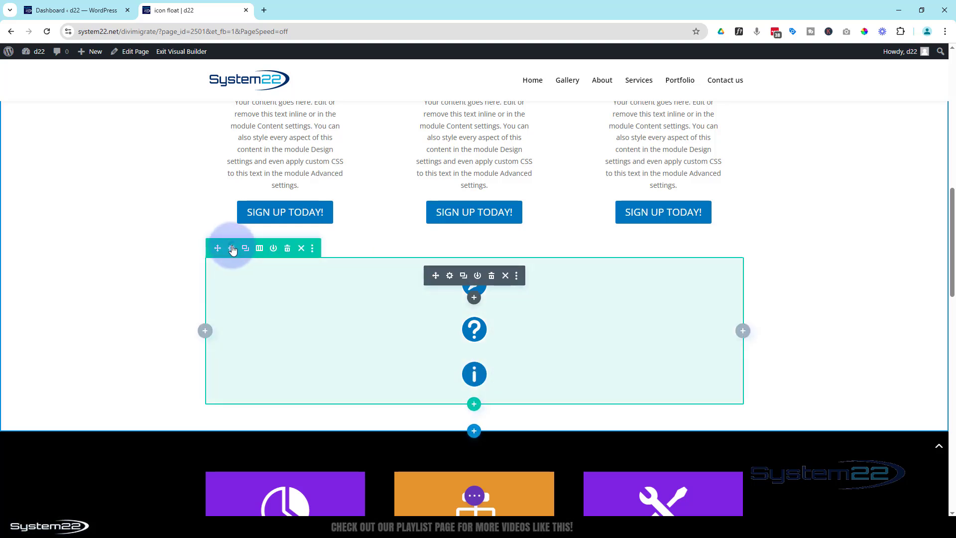
{"action": "left_click", "coordinate": [233, 249]}
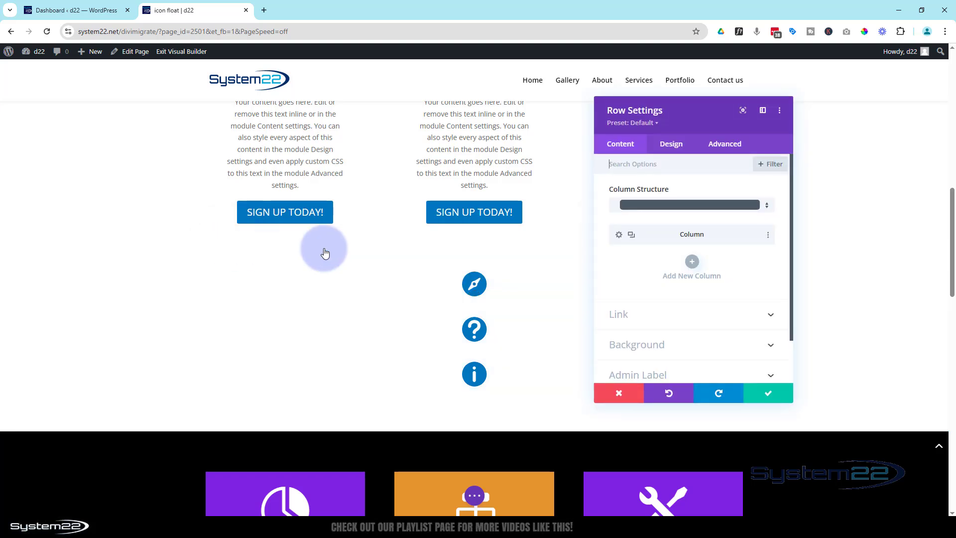
{"action": "left_click", "coordinate": [662, 348]}
{"action": "left_click", "coordinate": [677, 359]}
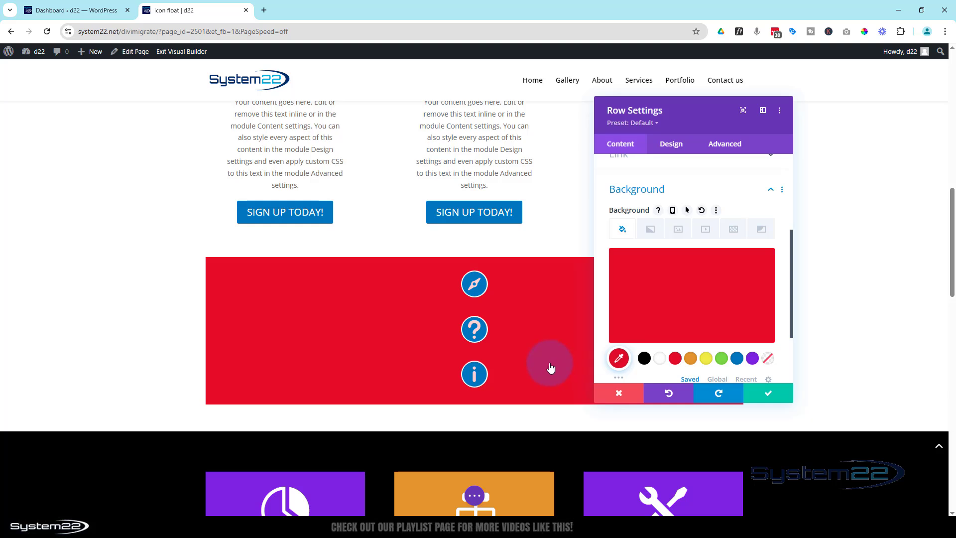
Step: Set the top and bottom padding of the red icon row to 0px
{"action": "left_click_drag", "start_coordinate": [683, 127], "coordinate": [667, 95]}
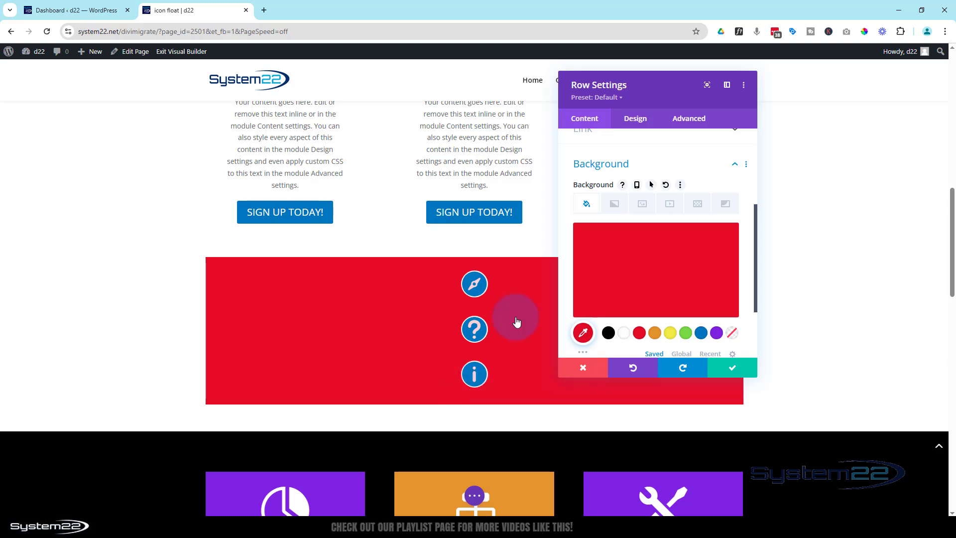
{"action": "left_click", "coordinate": [640, 122]}
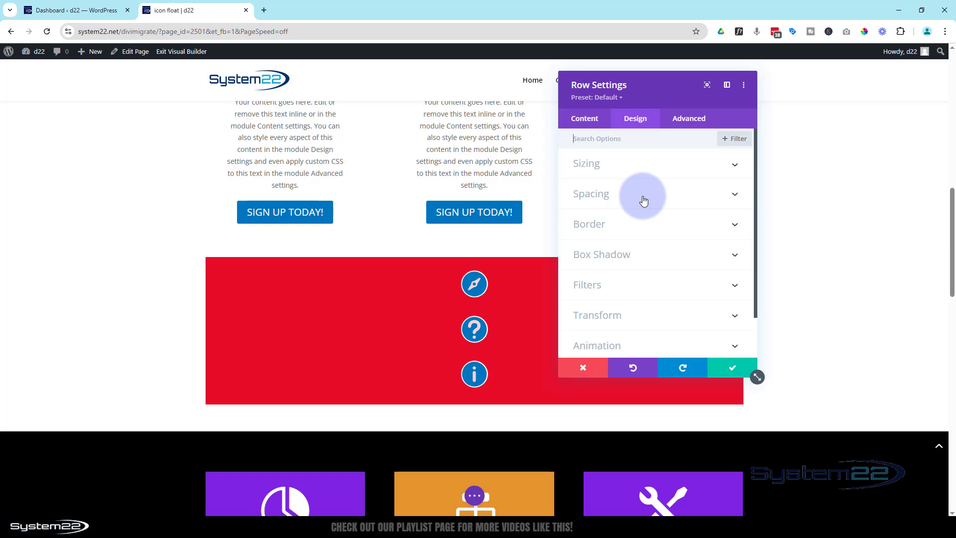
{"action": "left_click", "coordinate": [643, 200]}
{"action": "left_click", "coordinate": [591, 241]}
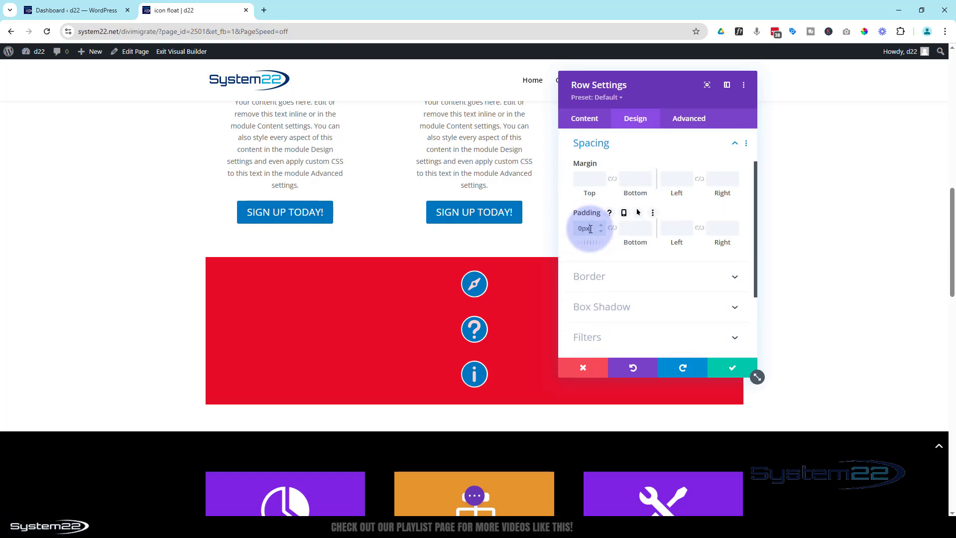
{"action": "left_click", "coordinate": [613, 228]}
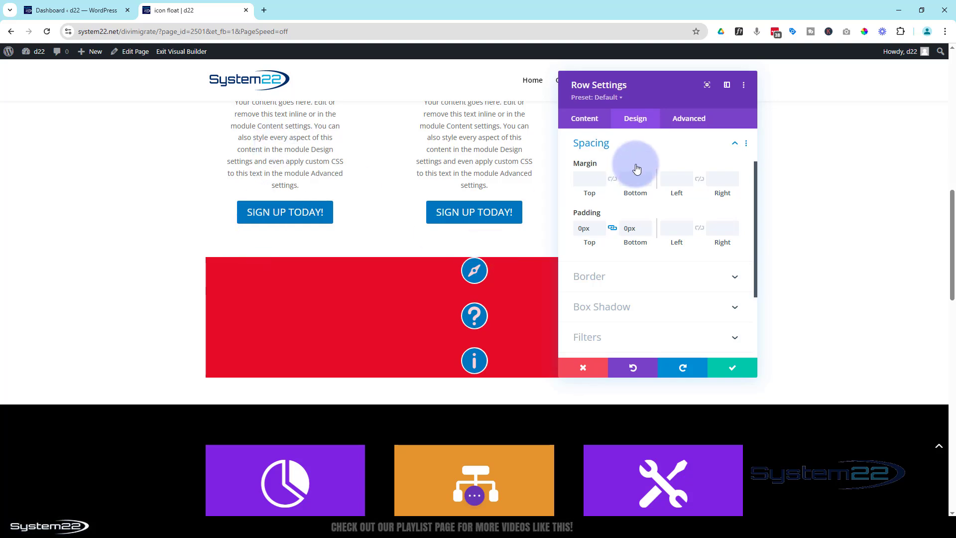
Step: Set the red icon row's width to 60px and save the row settings
{"action": "left_click", "coordinate": [640, 146]}
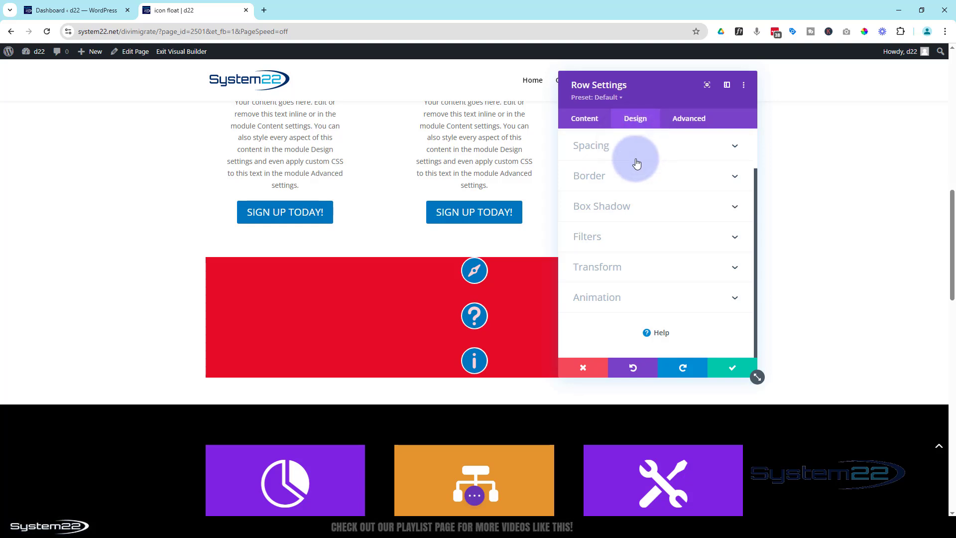
{"action": "scroll", "coordinate": [636, 155], "scroll_direction": "up", "scroll_amount": 2}
{"action": "left_click", "coordinate": [640, 169]}
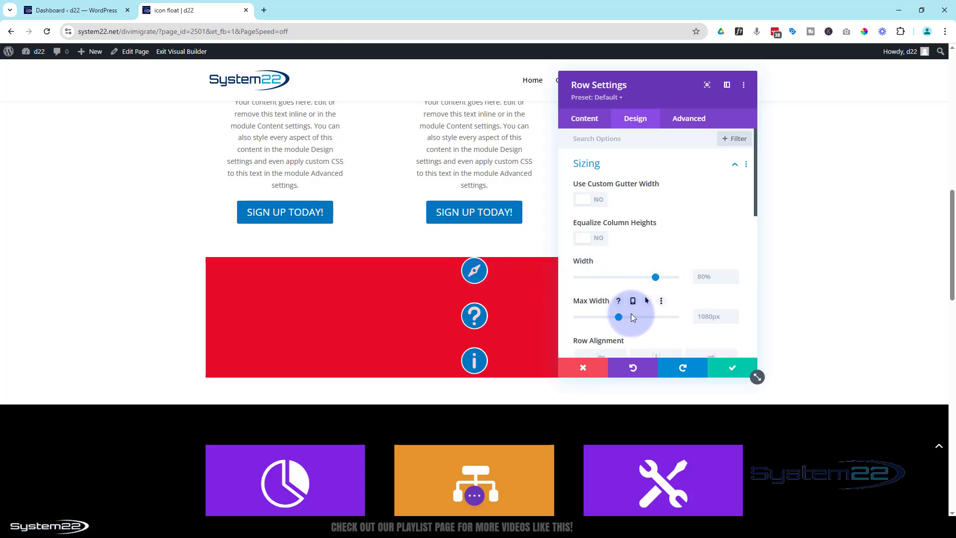
{"action": "left_click", "coordinate": [703, 277]}
{"action": "type", "text": "60%"}
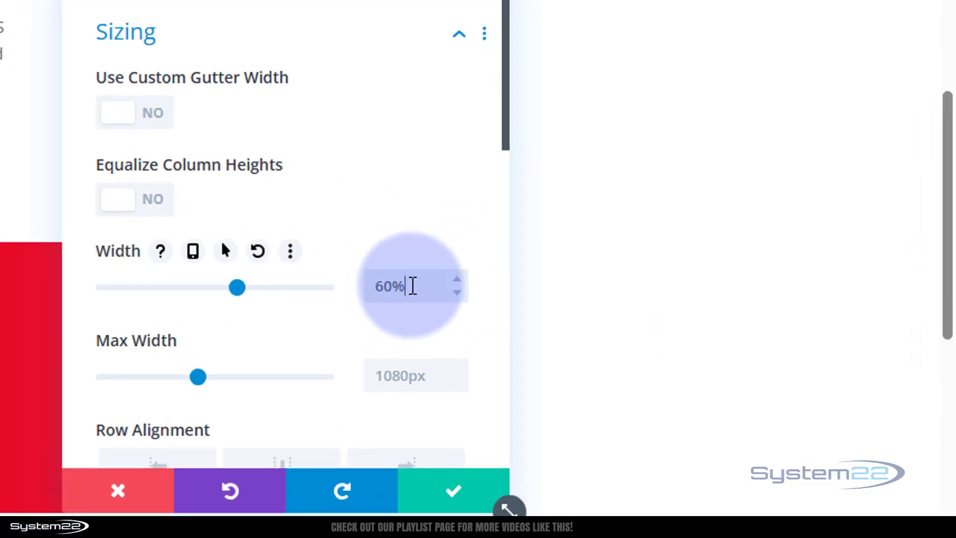
{"action": "left_click_drag", "start_coordinate": [418, 284], "coordinate": [397, 282]}
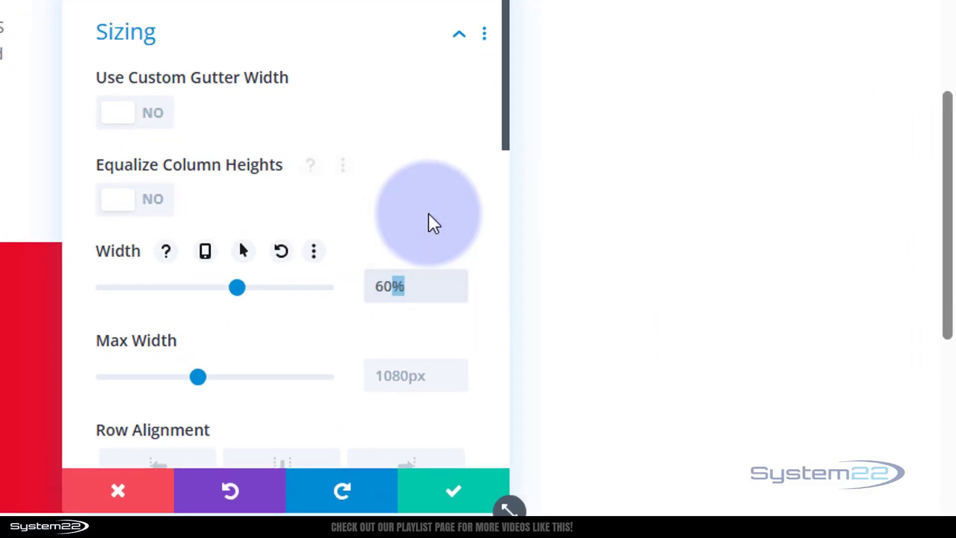
{"action": "type", "text": "px"}
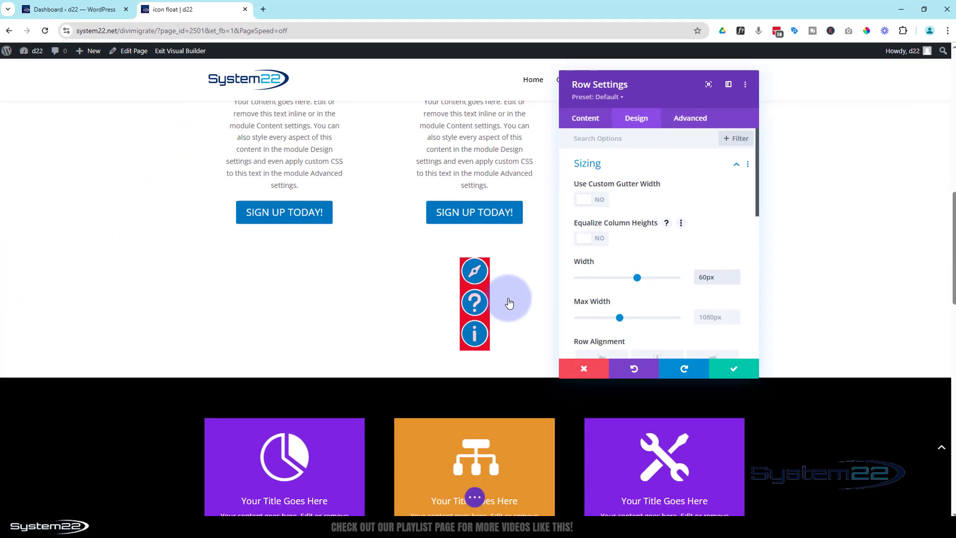
{"action": "scroll", "coordinate": [559, 372], "scroll_direction": "up", "scroll_amount": 2}
{"action": "scroll", "coordinate": [772, 266], "scroll_direction": "down", "scroll_amount": 1}
{"action": "left_click", "coordinate": [735, 366]}
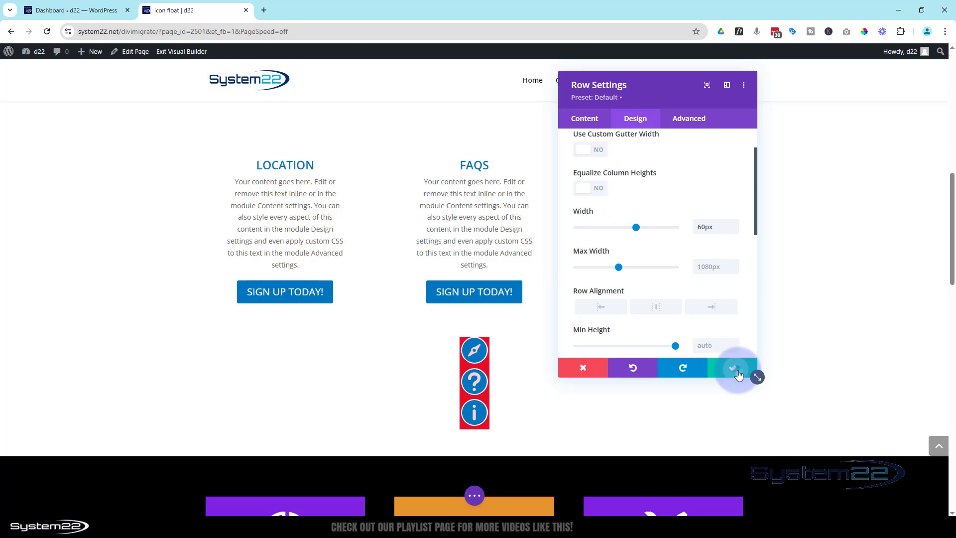
{"action": "left_click", "coordinate": [737, 375]}
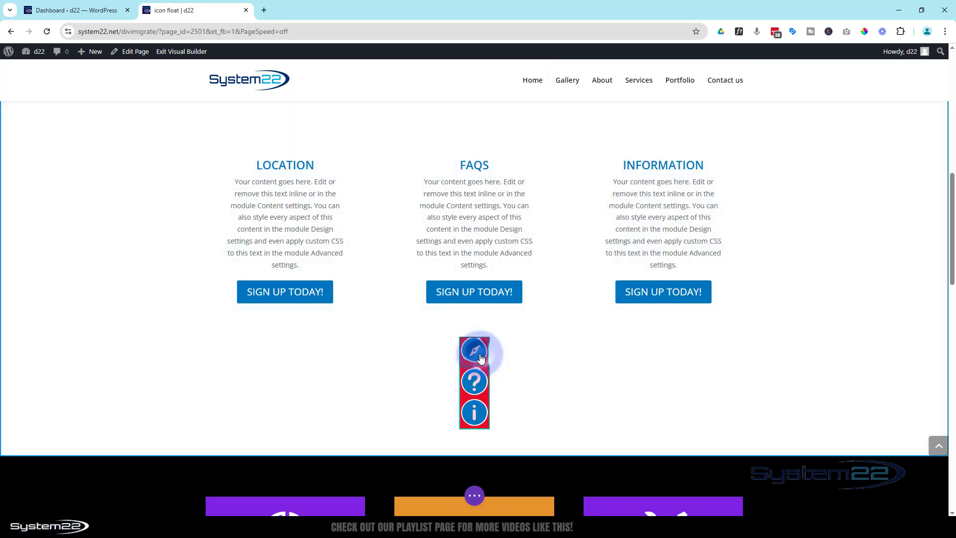
Step: Give the compass icon a fixed position with a vertical offset of about 116px and save its settings
{"action": "mouse_move", "coordinate": [480, 355]}
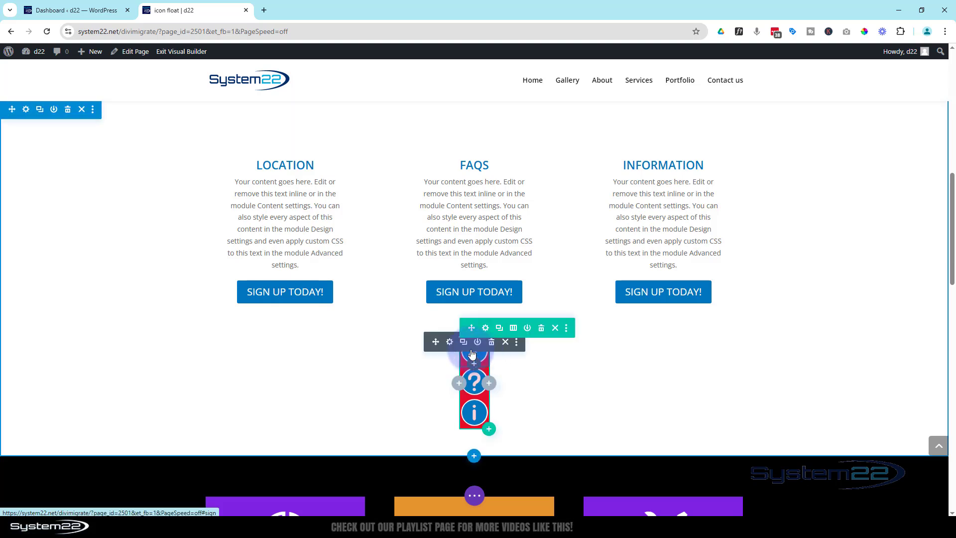
{"action": "left_click", "coordinate": [451, 343]}
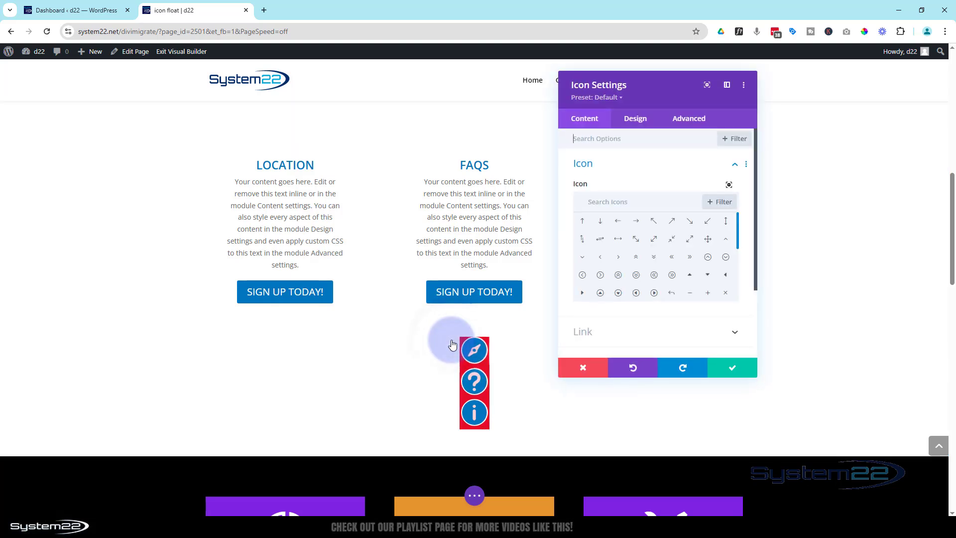
{"action": "left_click", "coordinate": [685, 120]}
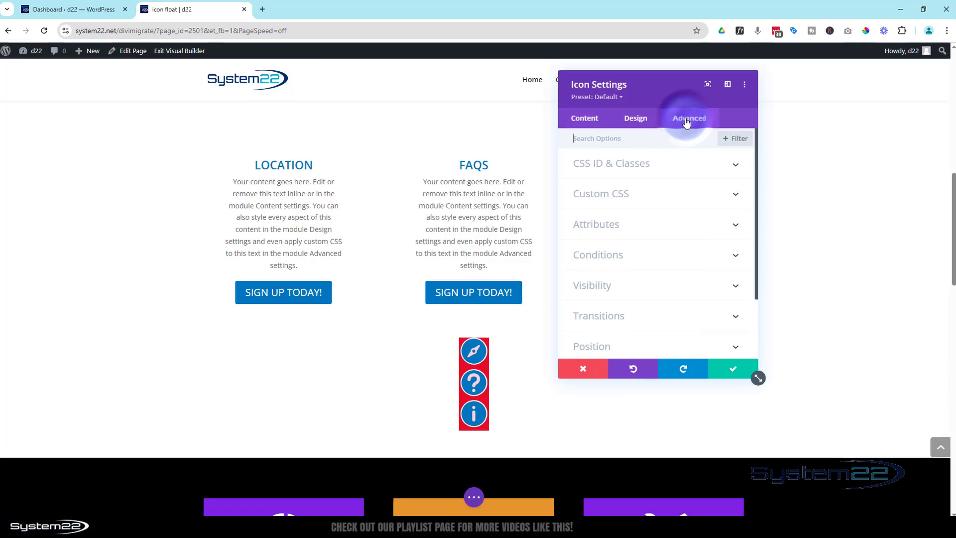
{"action": "left_click", "coordinate": [720, 448]}
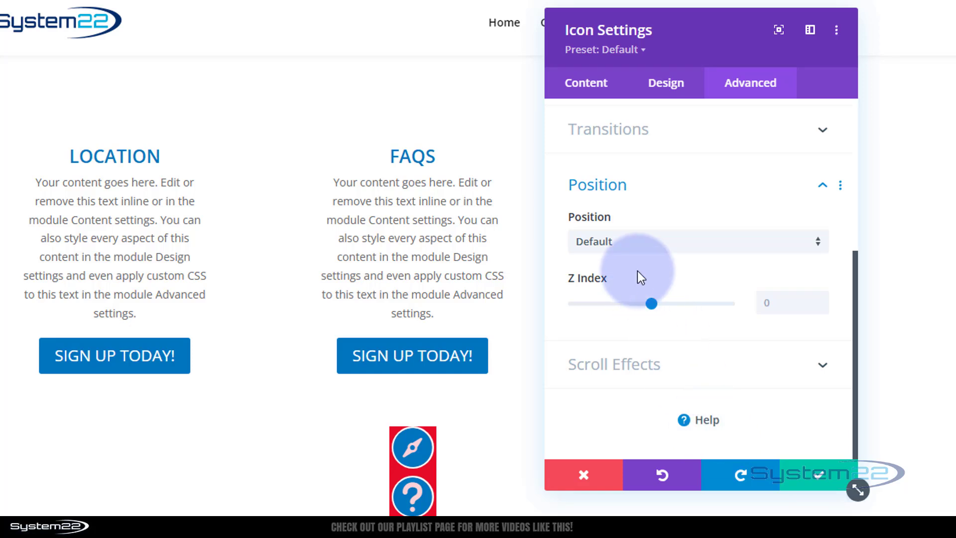
{"action": "left_click", "coordinate": [667, 246]}
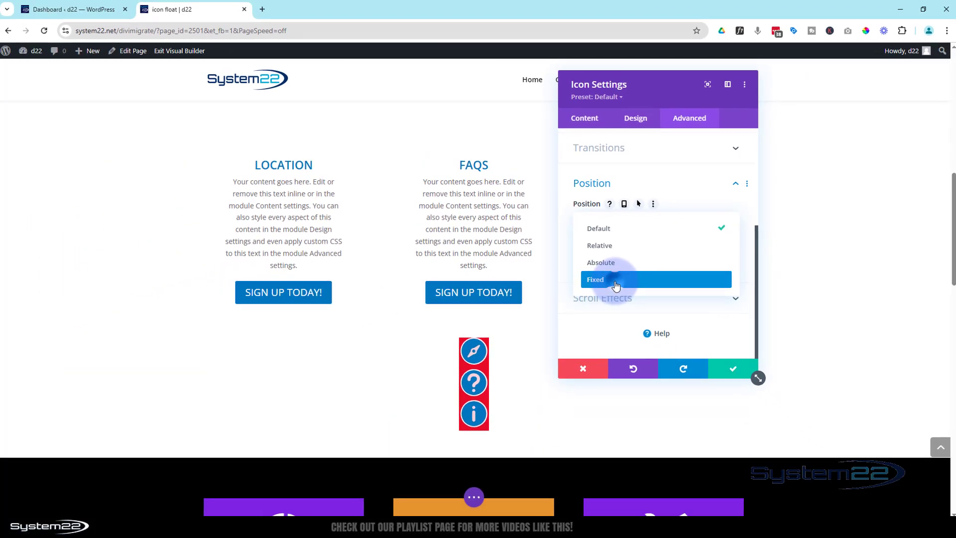
{"action": "left_click", "coordinate": [642, 343]}
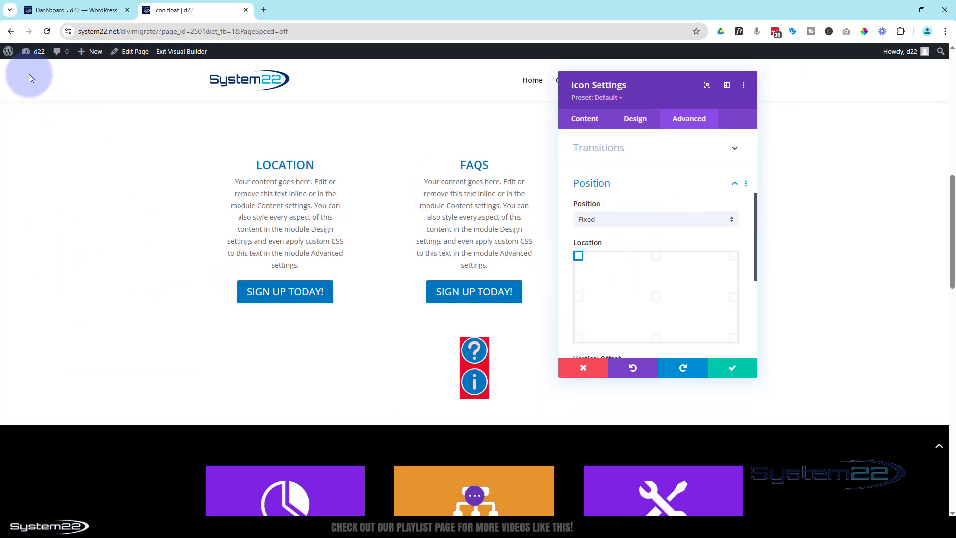
{"action": "scroll", "coordinate": [679, 243], "scroll_direction": "down", "scroll_amount": 2}
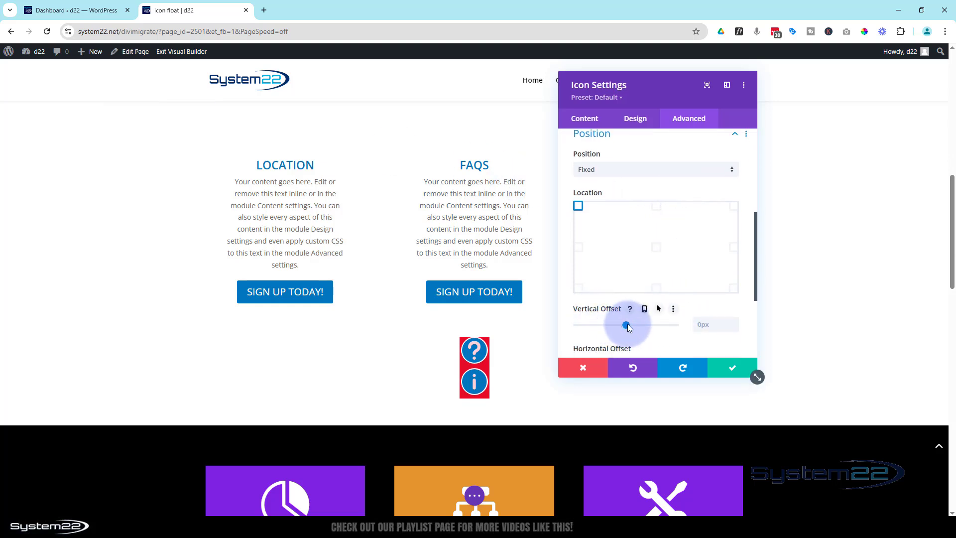
{"action": "left_click_drag", "start_coordinate": [629, 324], "coordinate": [632, 325]}
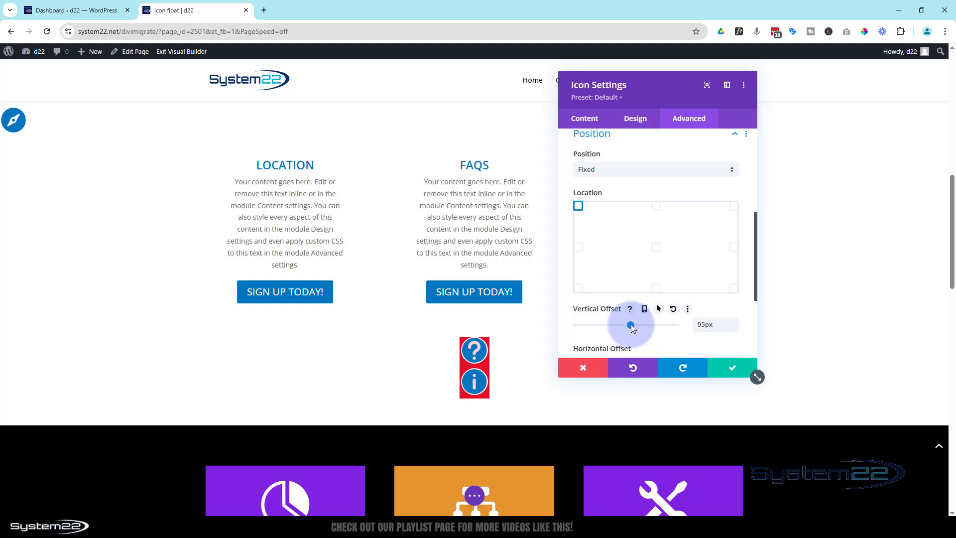
{"action": "left_click_drag", "start_coordinate": [631, 324], "coordinate": [632, 325]}
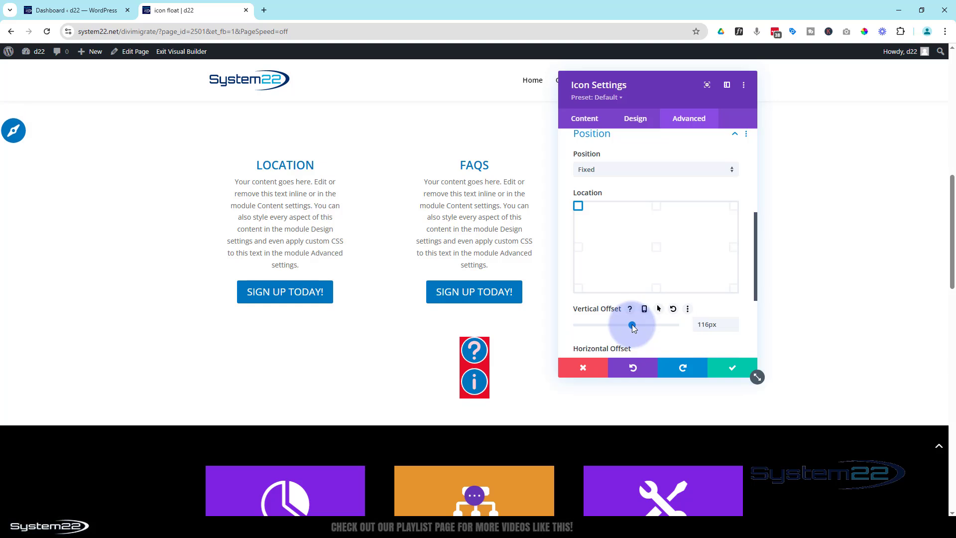
{"action": "left_click", "coordinate": [730, 370]}
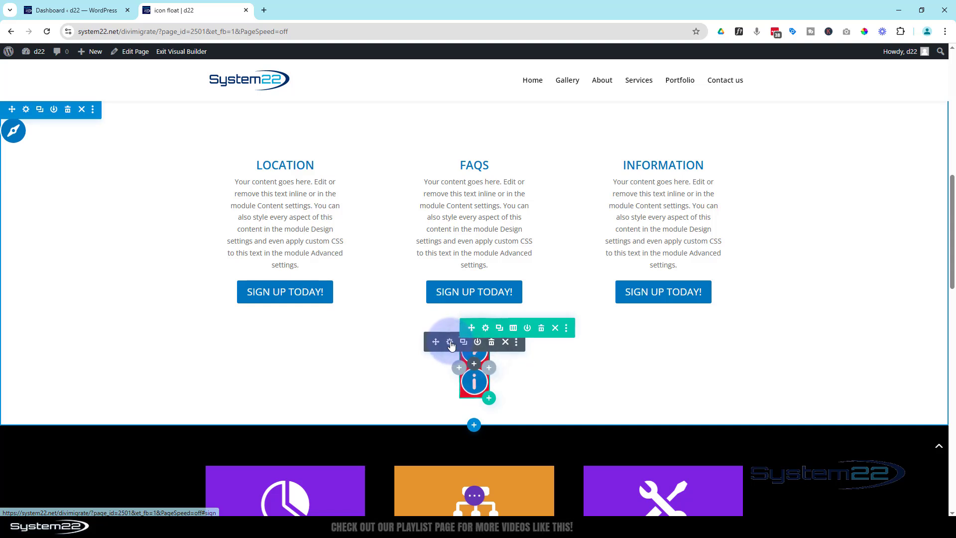
Step: Give the question mark icon a fixed position with a vertical offset of about 176px and save its settings
{"action": "left_click", "coordinate": [450, 344]}
{"action": "left_click", "coordinate": [664, 149]}
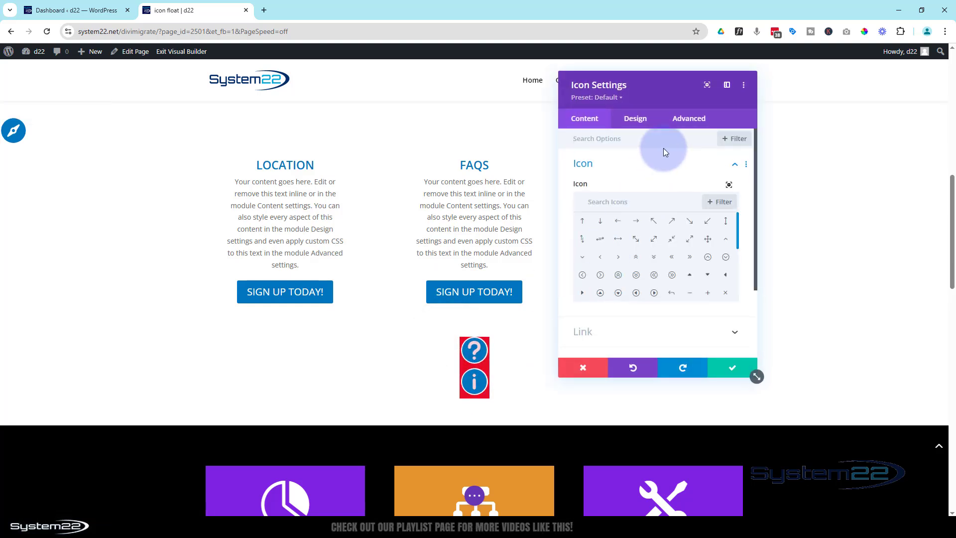
{"action": "left_click", "coordinate": [689, 124]}
{"action": "left_click", "coordinate": [658, 334]}
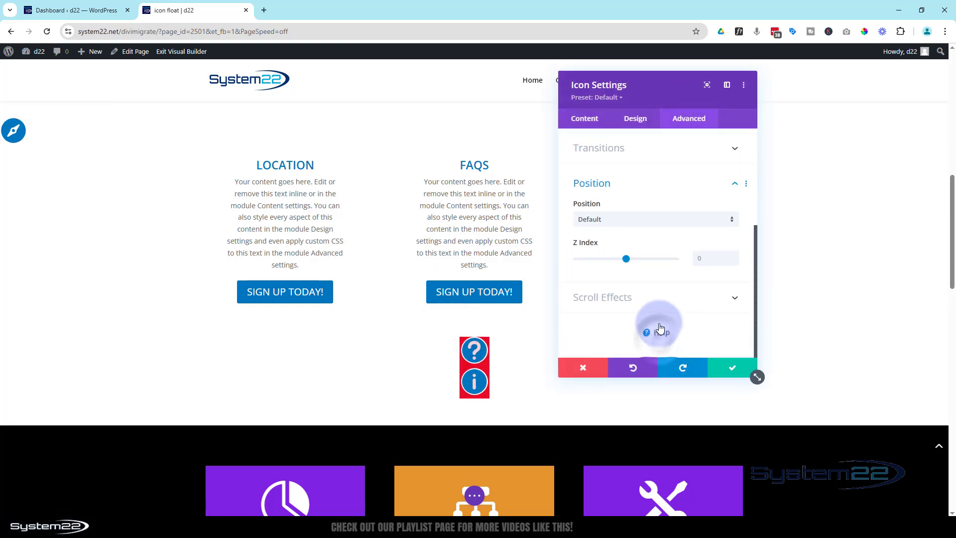
{"action": "left_click", "coordinate": [655, 220]}
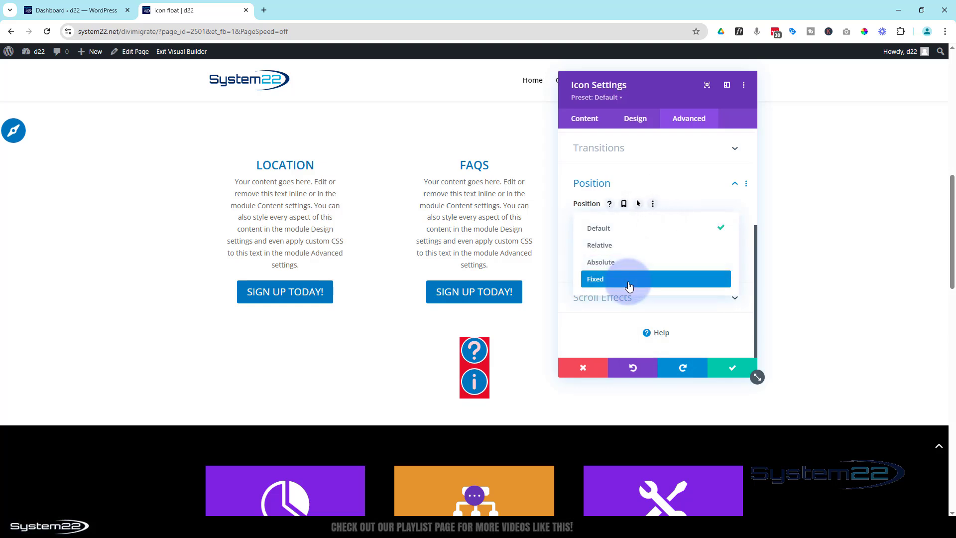
{"action": "left_click", "coordinate": [629, 283]}
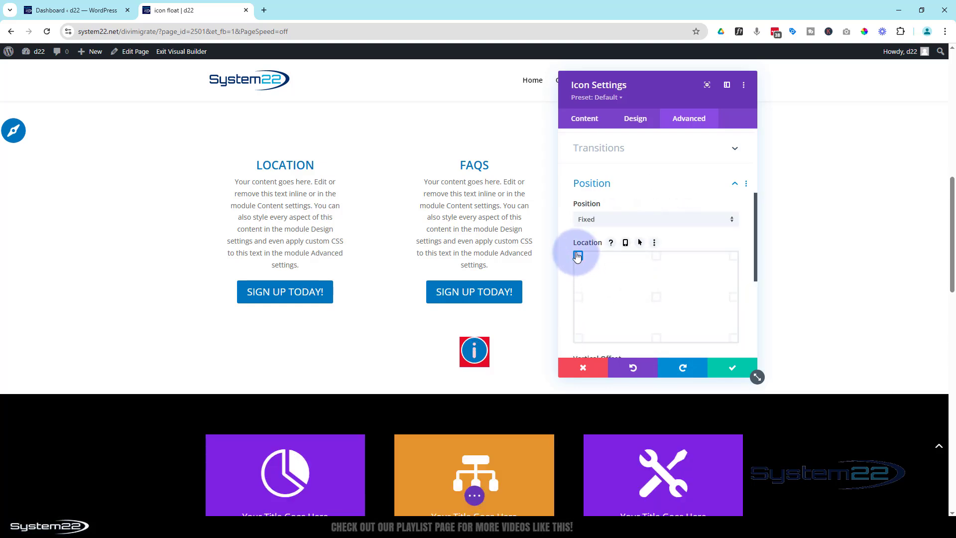
{"action": "scroll", "coordinate": [601, 261], "scroll_direction": "down", "scroll_amount": 3}
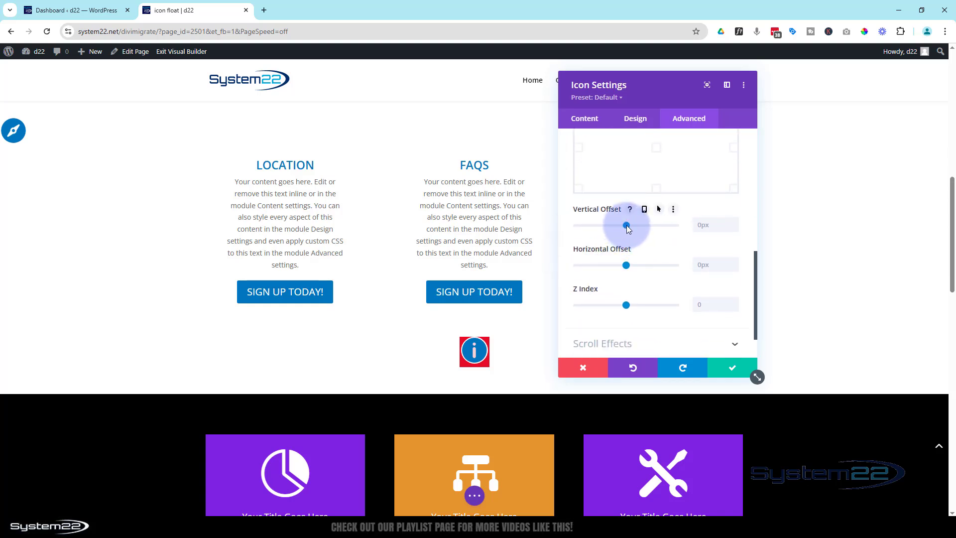
{"action": "left_click_drag", "start_coordinate": [627, 226], "coordinate": [635, 225]}
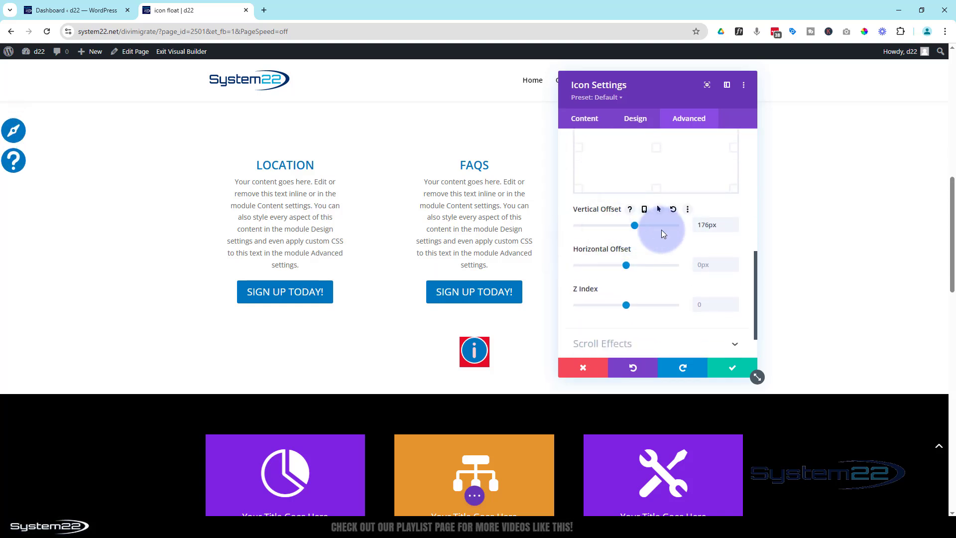
{"action": "left_click", "coordinate": [735, 366]}
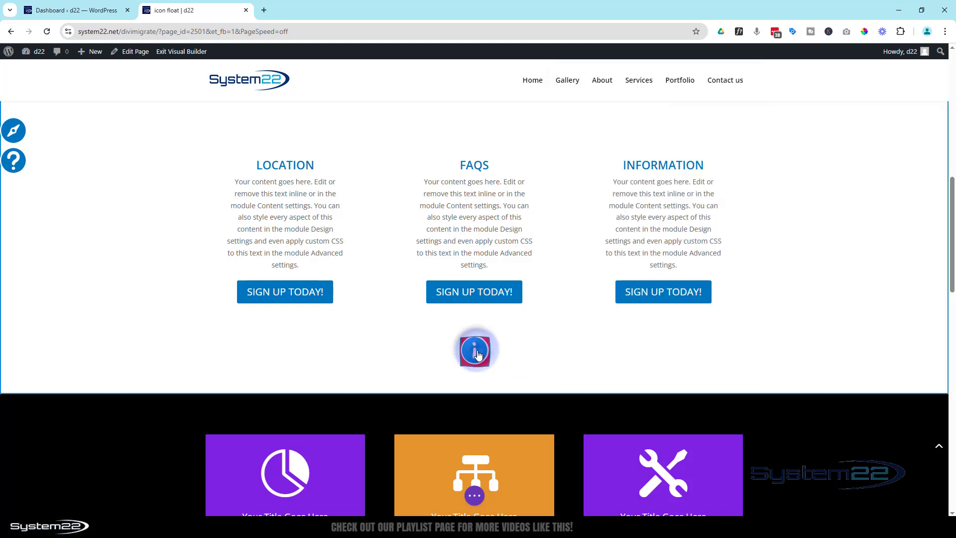
Step: Give the information icon a fixed position with a vertical offset of about 237px
{"action": "mouse_move", "coordinate": [477, 351]}
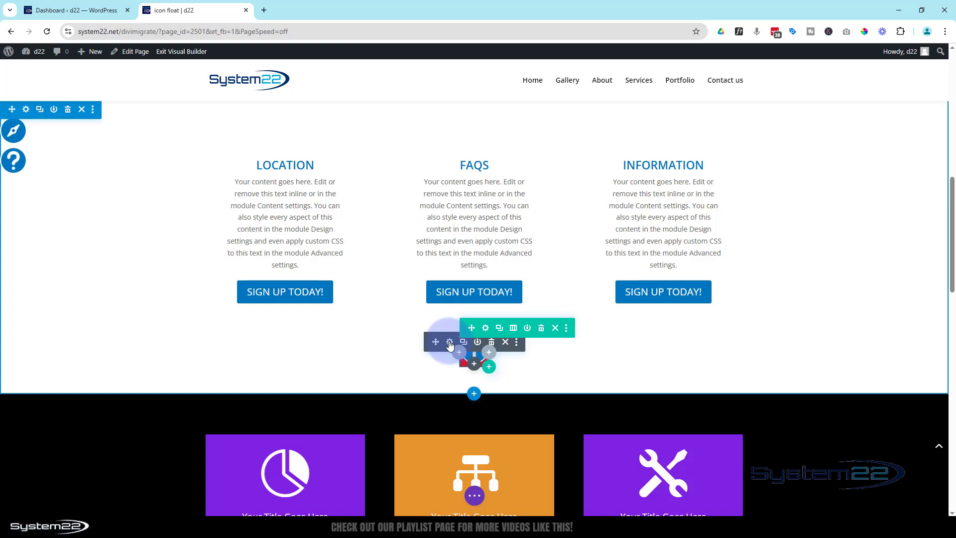
{"action": "left_click", "coordinate": [450, 343]}
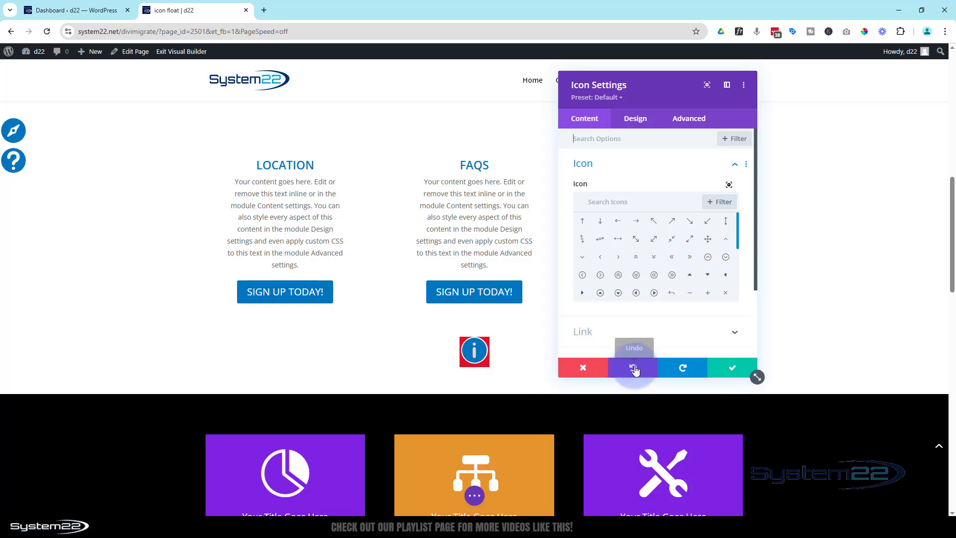
{"action": "left_click", "coordinate": [697, 122]}
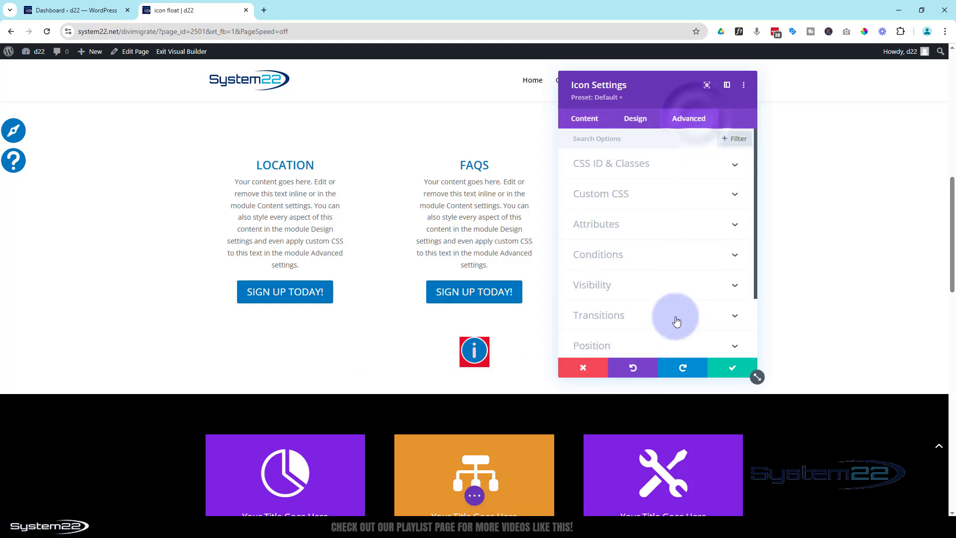
{"action": "left_click", "coordinate": [663, 345]}
{"action": "left_click", "coordinate": [658, 221]}
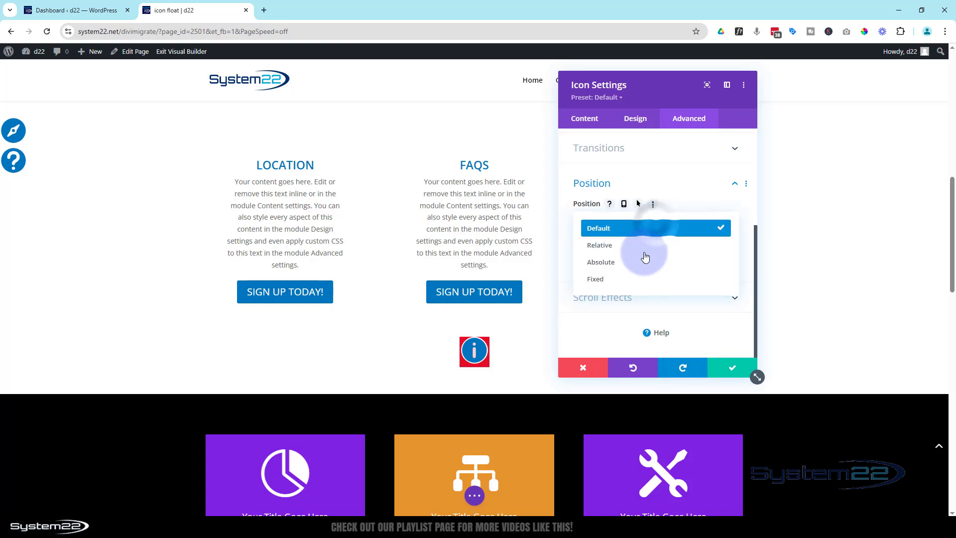
{"action": "left_click", "coordinate": [622, 284]}
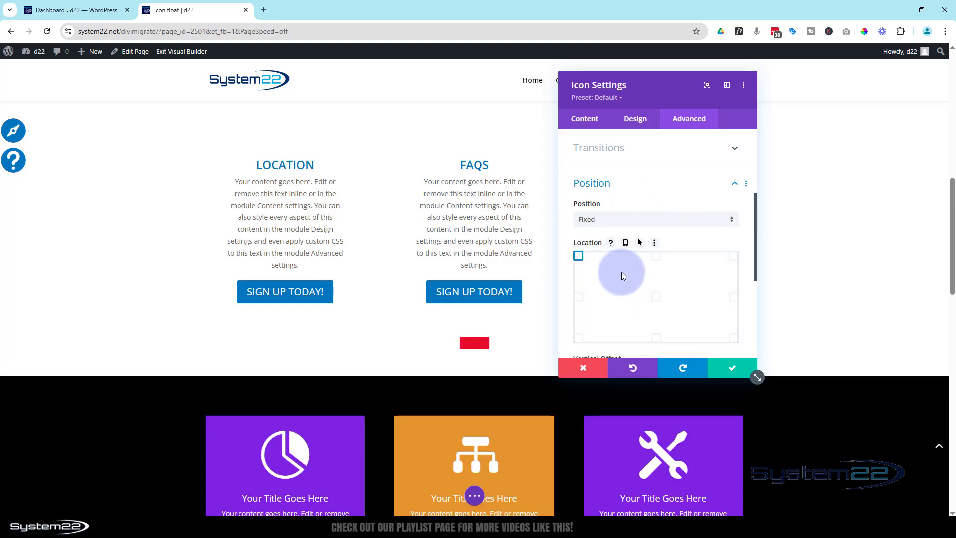
{"action": "scroll", "coordinate": [621, 268], "scroll_direction": "down", "scroll_amount": 2}
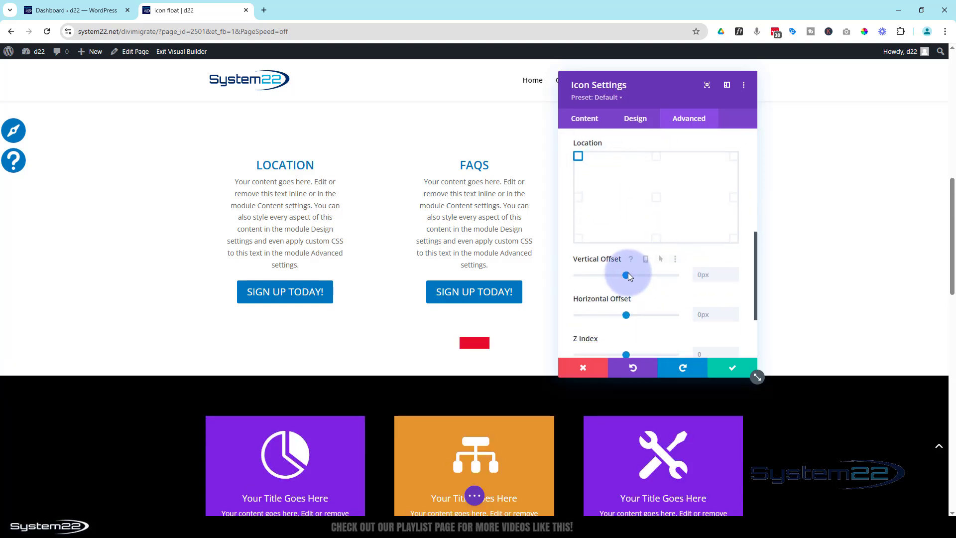
{"action": "left_click_drag", "start_coordinate": [628, 273], "coordinate": [639, 278]}
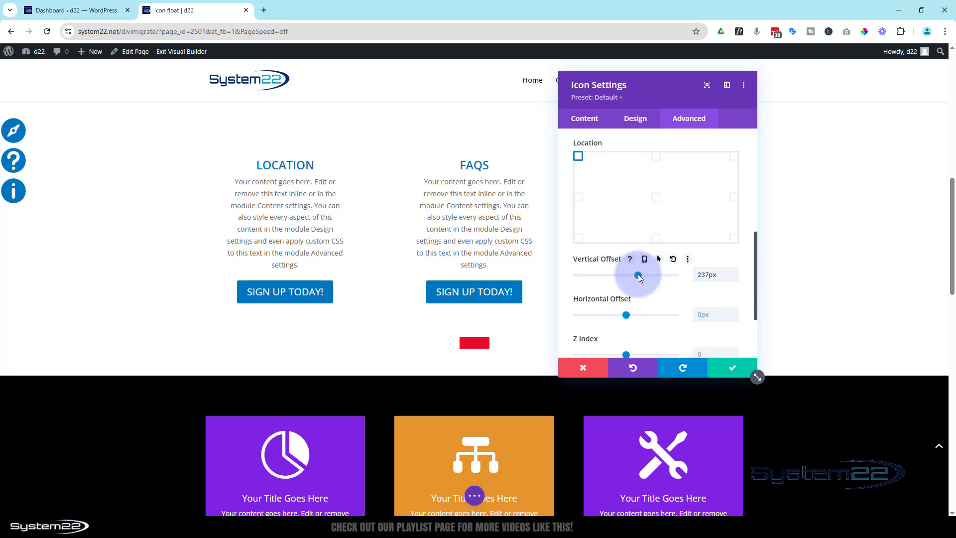
Step: Save the information icon's settings and remove the red background color from the icon row
{"action": "left_click", "coordinate": [735, 370]}
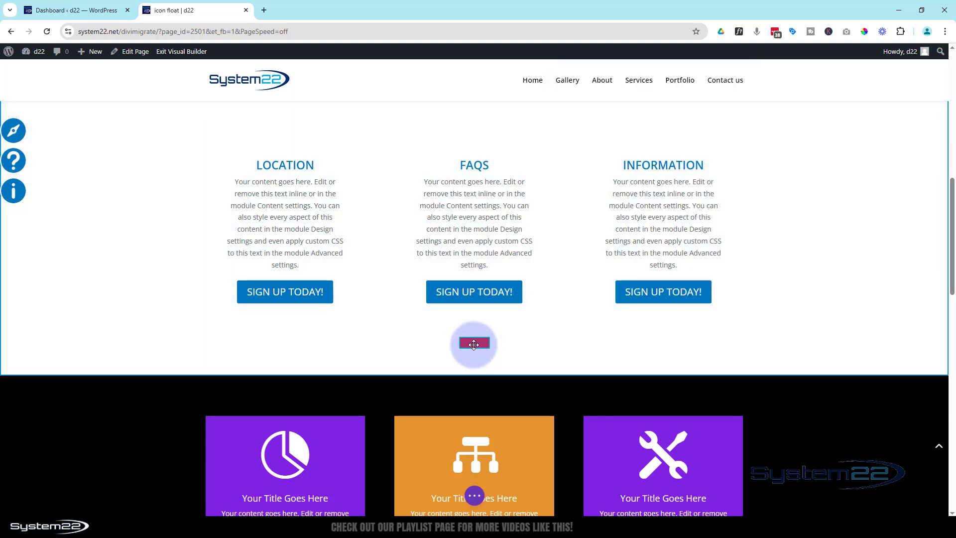
{"action": "left_click", "coordinate": [473, 345]}
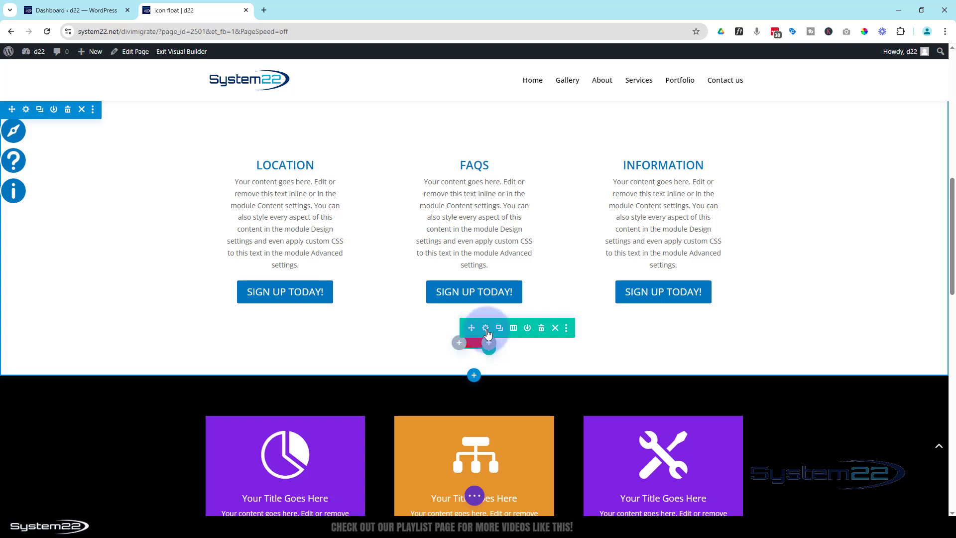
{"action": "left_click", "coordinate": [487, 329]}
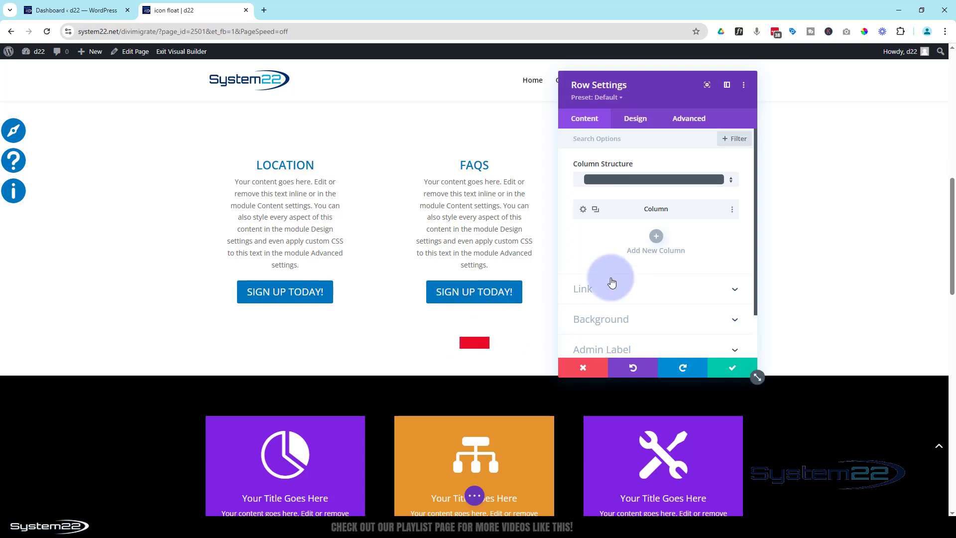
{"action": "left_click", "coordinate": [592, 318]}
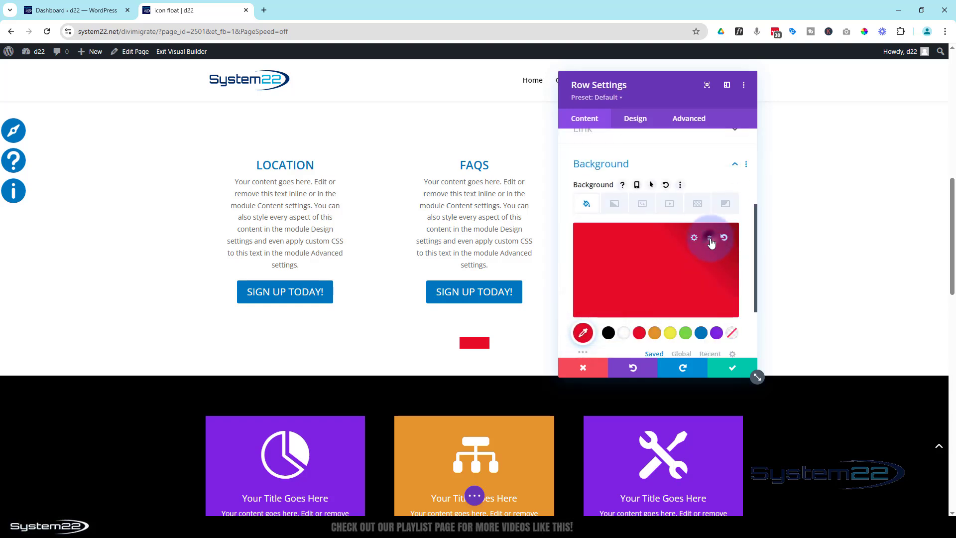
{"action": "left_click", "coordinate": [710, 239]}
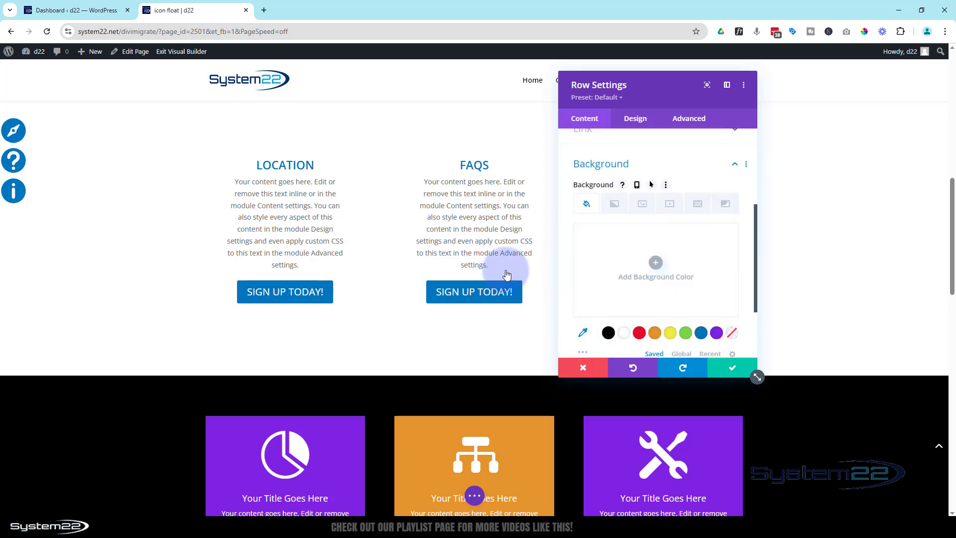
Step: Enable the Fading In and Out scroll effect for the icon row
{"action": "scroll", "coordinate": [166, 259], "scroll_direction": "down", "scroll_amount": 2}
{"action": "scroll", "coordinate": [166, 259], "scroll_direction": "up", "scroll_amount": 4}
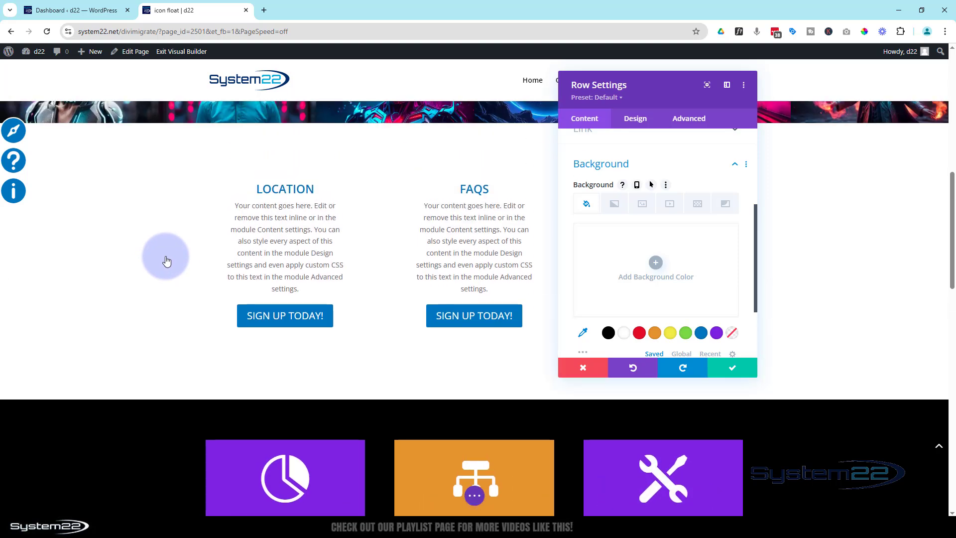
{"action": "scroll", "coordinate": [169, 256], "scroll_direction": "down", "scroll_amount": 2}
{"action": "scroll", "coordinate": [169, 256], "scroll_direction": "down", "scroll_amount": 2}
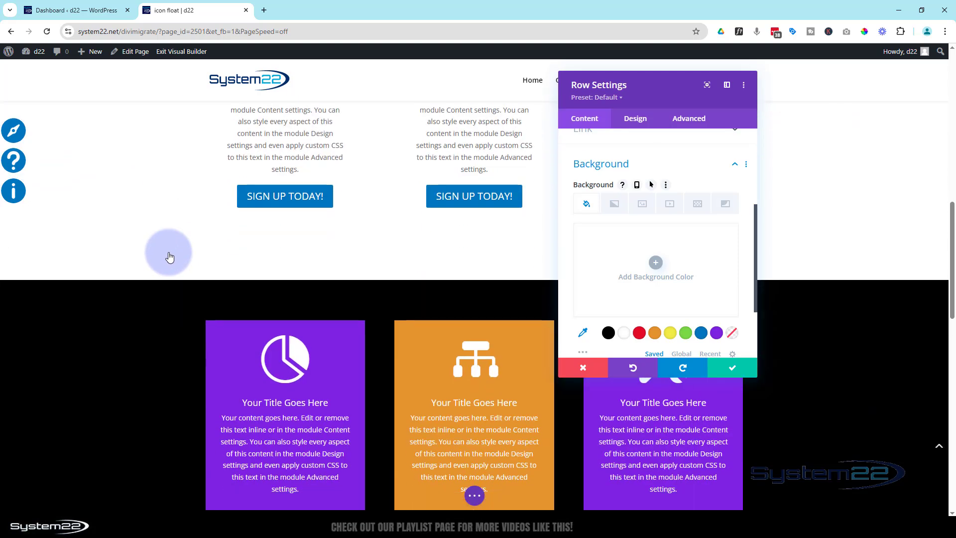
{"action": "scroll", "coordinate": [169, 257], "scroll_direction": "down", "scroll_amount": 4}
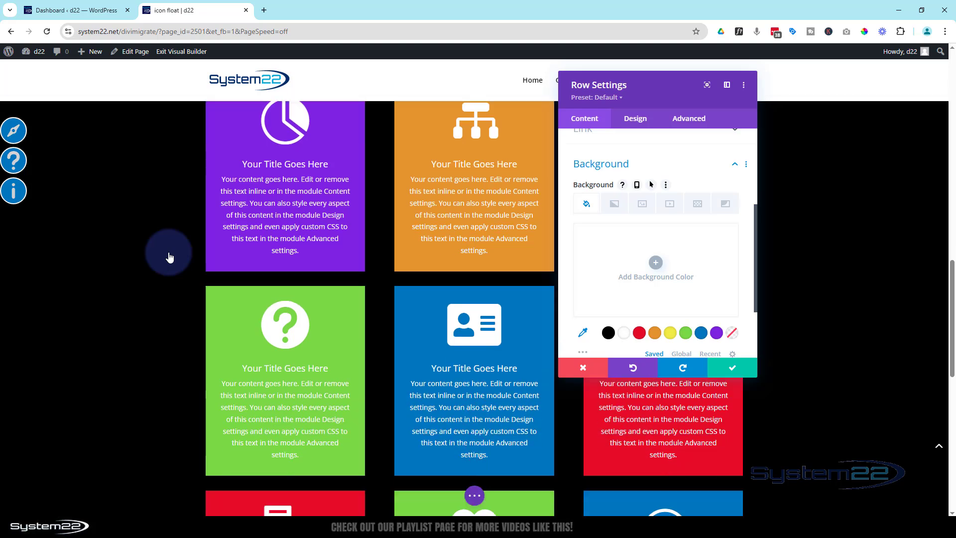
{"action": "scroll", "coordinate": [169, 257], "scroll_direction": "up", "scroll_amount": 5}
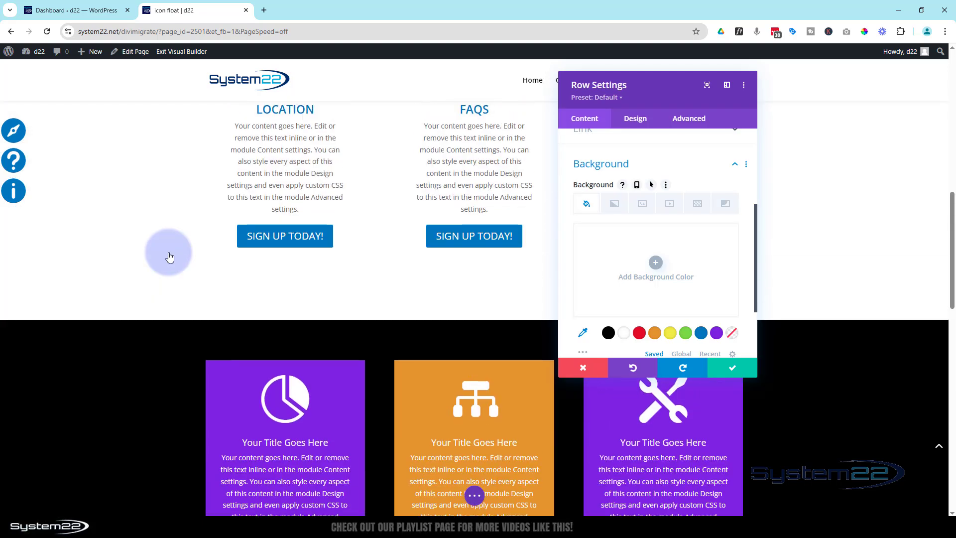
{"action": "left_click", "coordinate": [694, 120]}
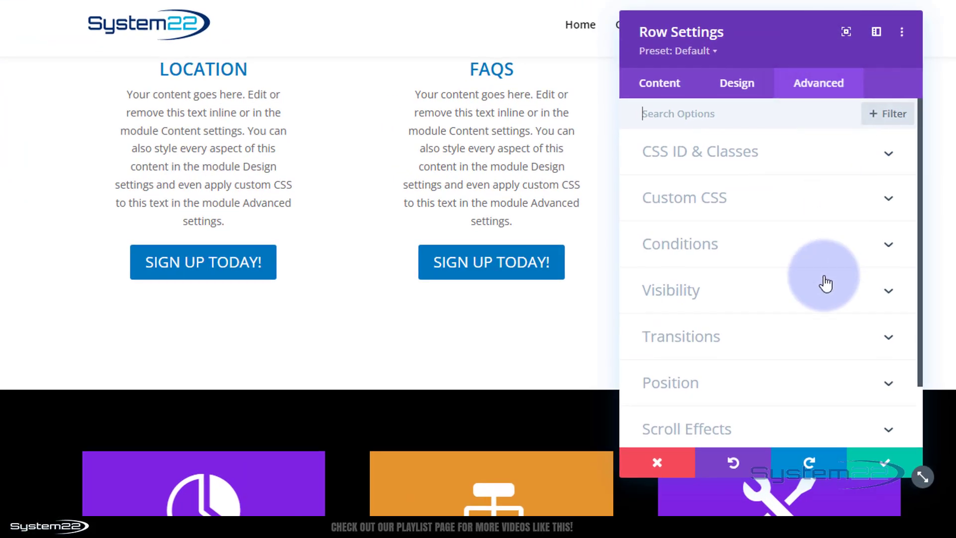
{"action": "scroll", "coordinate": [728, 255], "scroll_direction": "down", "scroll_amount": 2}
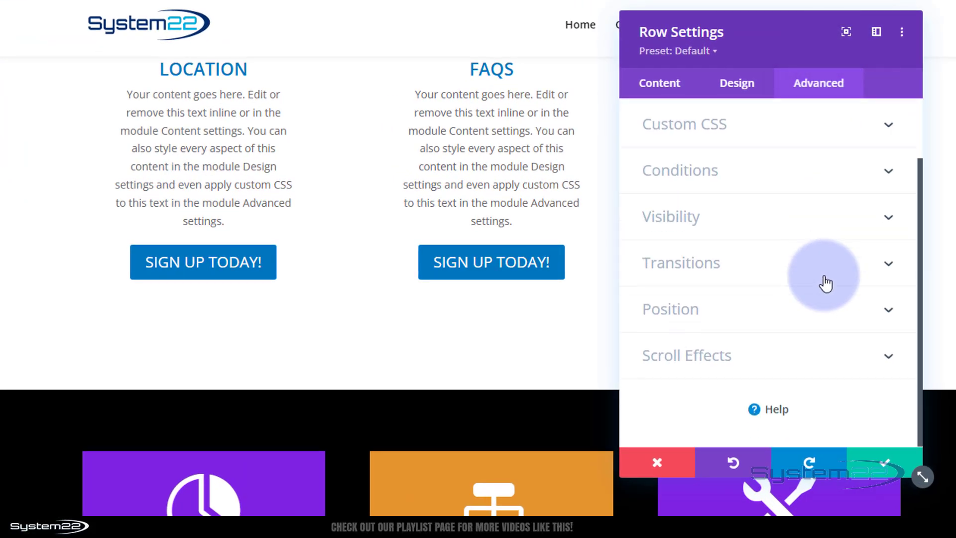
{"action": "left_click", "coordinate": [773, 367]}
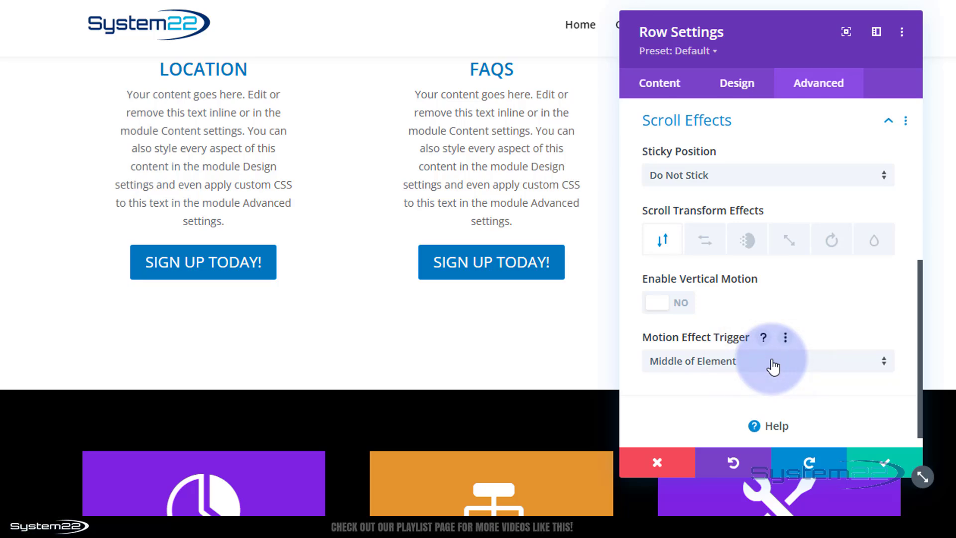
{"action": "left_click", "coordinate": [748, 241]}
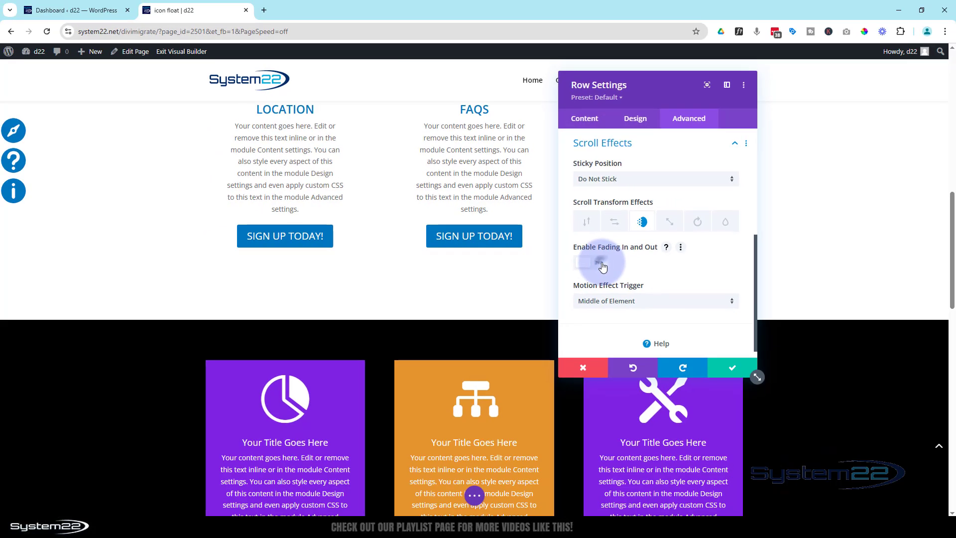
{"action": "left_click", "coordinate": [638, 282]}
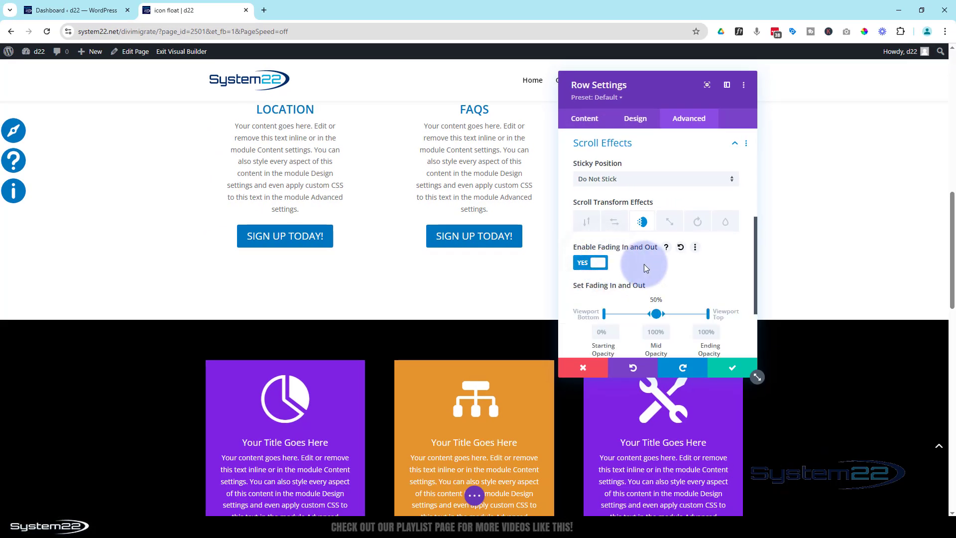
{"action": "scroll", "coordinate": [654, 263], "scroll_direction": "down", "scroll_amount": 2}
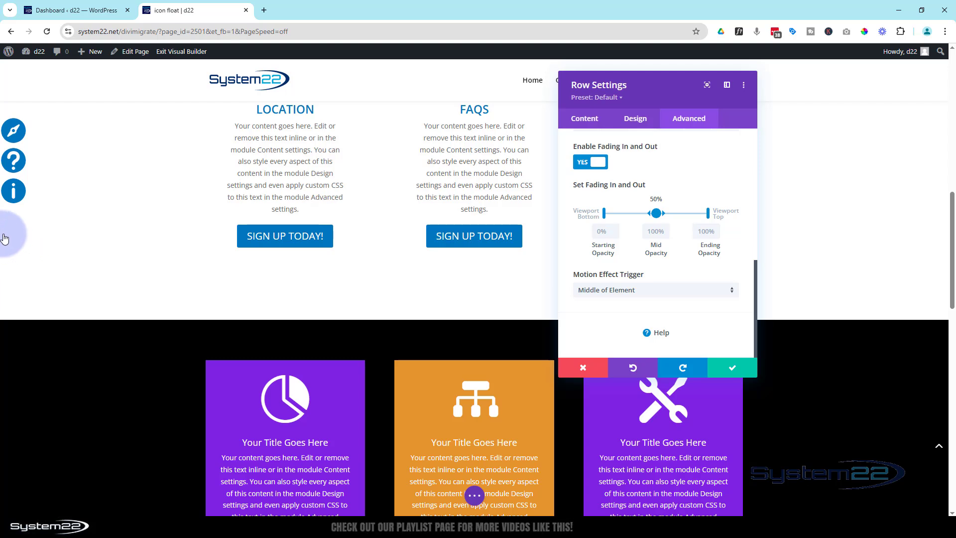
Step: Set the row's fade to start at 70% of the viewport and reach mid opacity at 85%
{"action": "scroll", "coordinate": [99, 227], "scroll_direction": "up", "scroll_amount": 5}
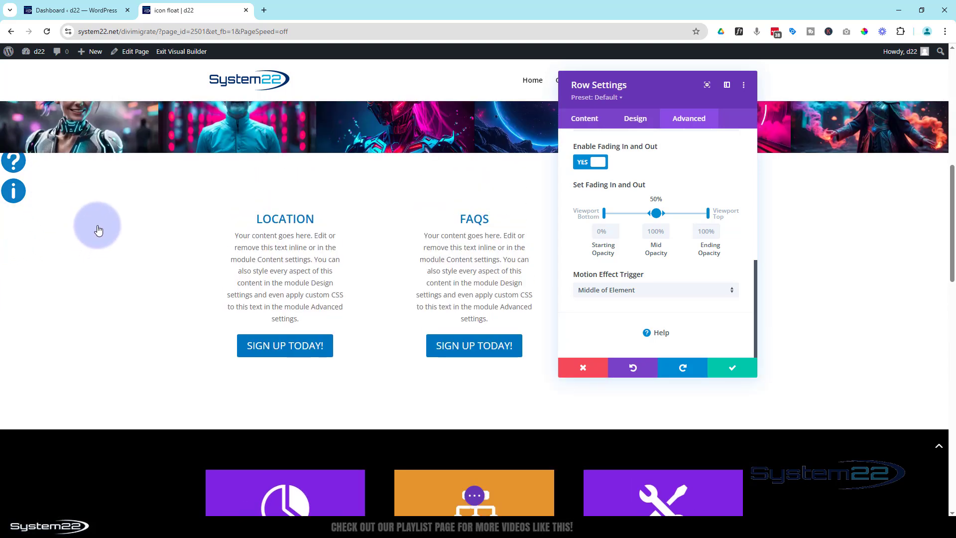
{"action": "scroll", "coordinate": [98, 229], "scroll_direction": "down", "scroll_amount": 4}
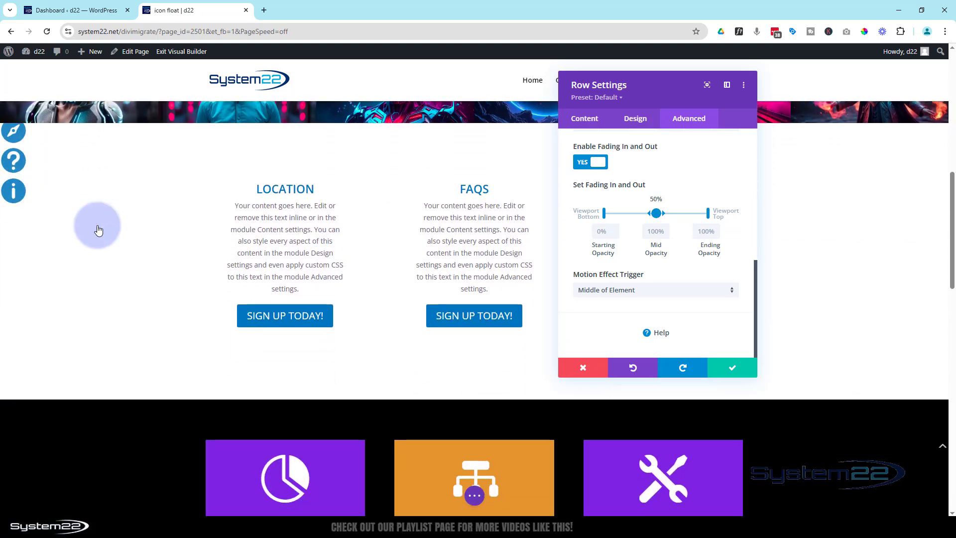
{"action": "scroll", "coordinate": [98, 229], "scroll_direction": "down", "scroll_amount": 5}
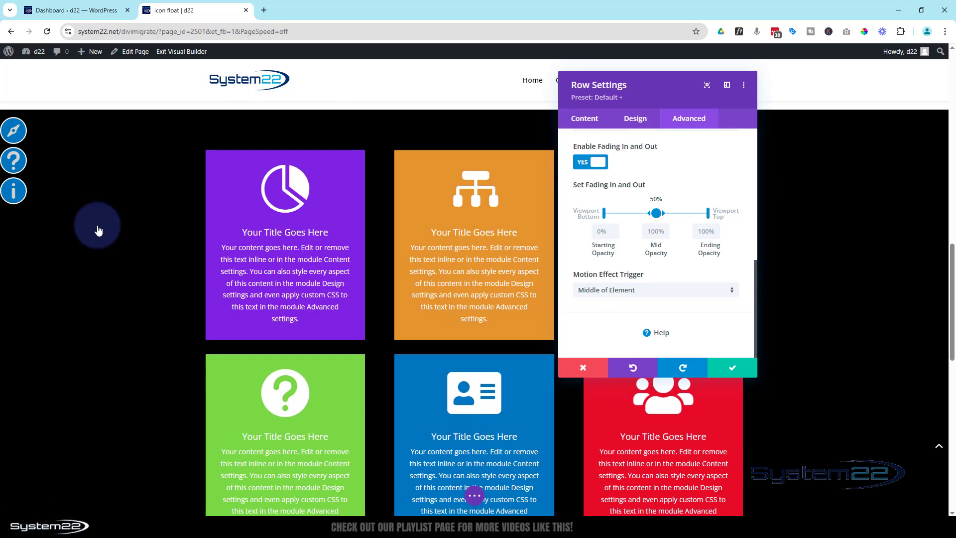
{"action": "scroll", "coordinate": [98, 229], "scroll_direction": "up", "scroll_amount": 10}
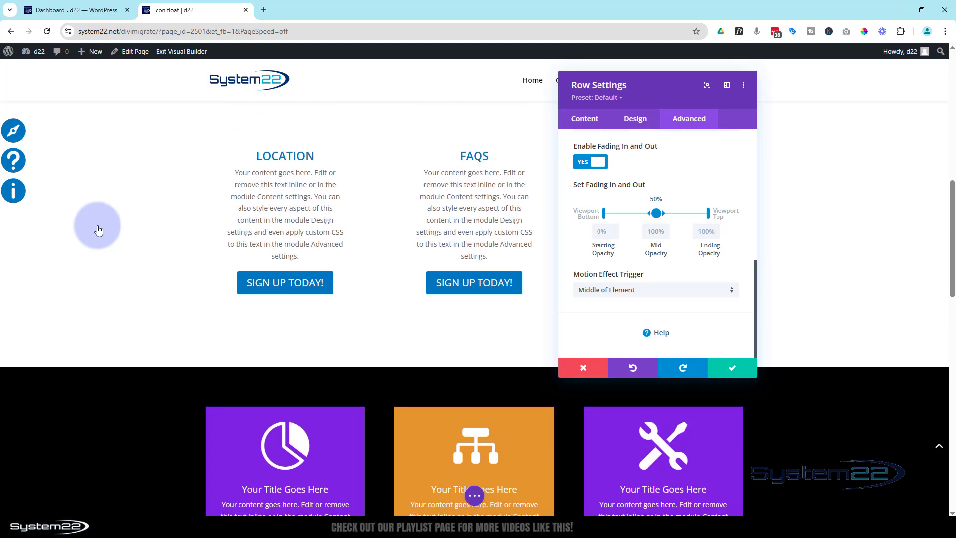
{"action": "scroll", "coordinate": [98, 229], "scroll_direction": "down", "scroll_amount": 6}
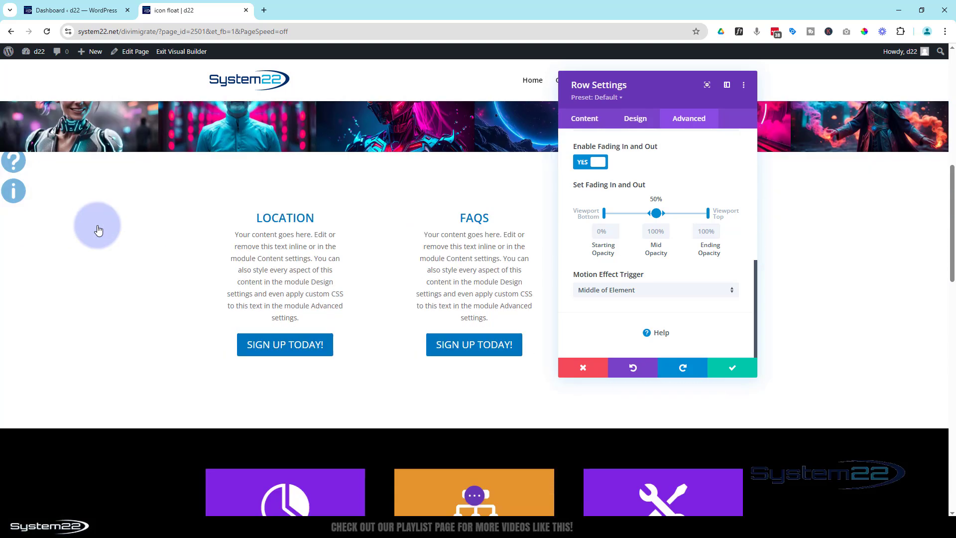
{"action": "scroll", "coordinate": [98, 229], "scroll_direction": "down", "scroll_amount": 3}
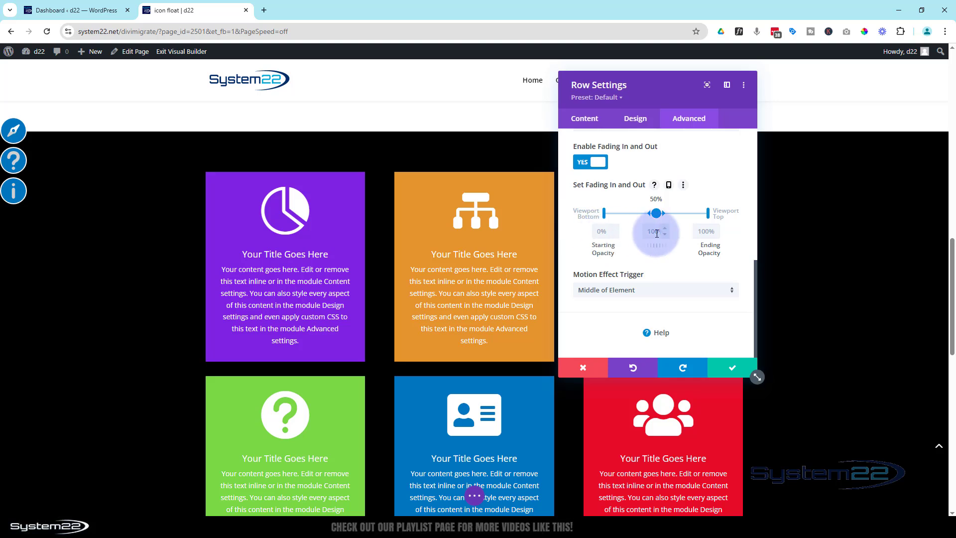
{"action": "left_click_drag", "start_coordinate": [657, 213], "coordinate": [704, 214]}
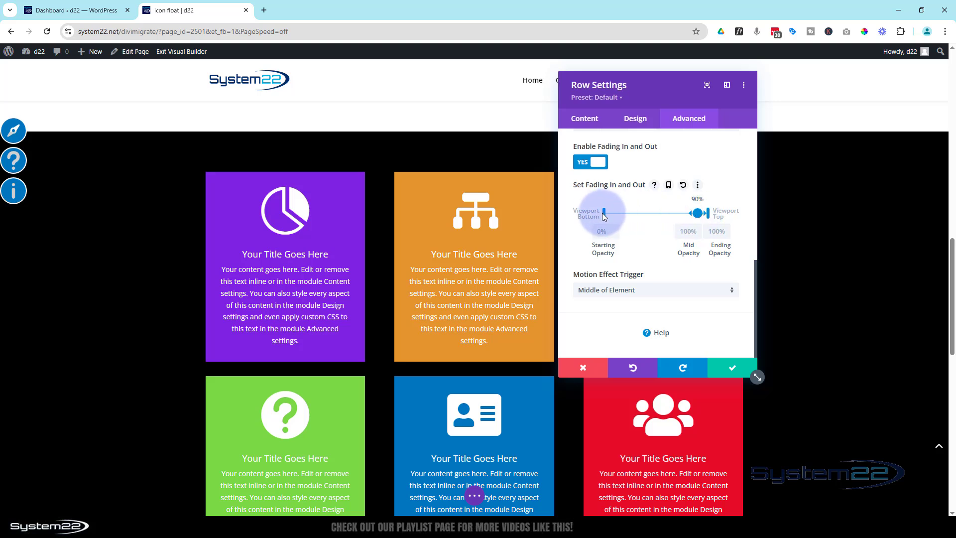
{"action": "left_click_drag", "start_coordinate": [625, 215], "coordinate": [686, 219]}
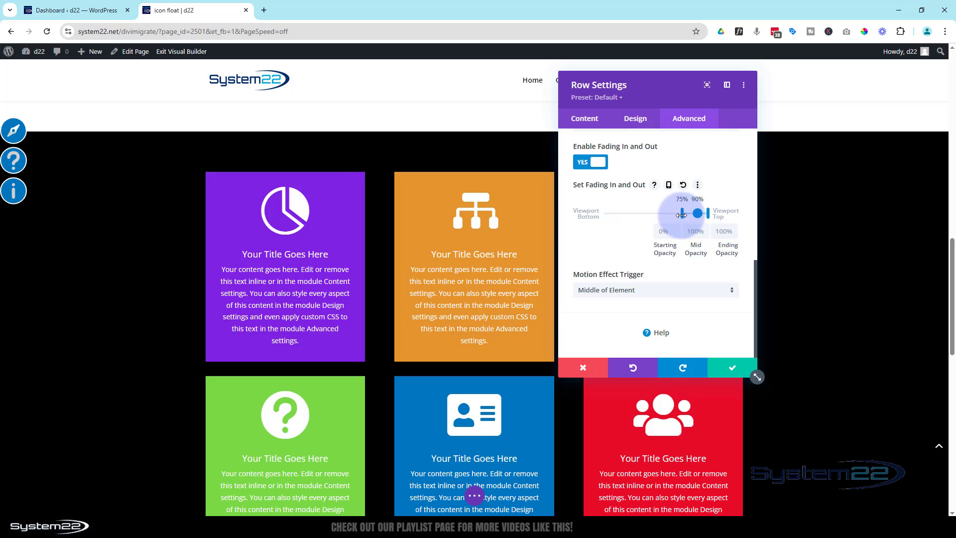
{"action": "left_click_drag", "start_coordinate": [681, 214], "coordinate": [677, 215]}
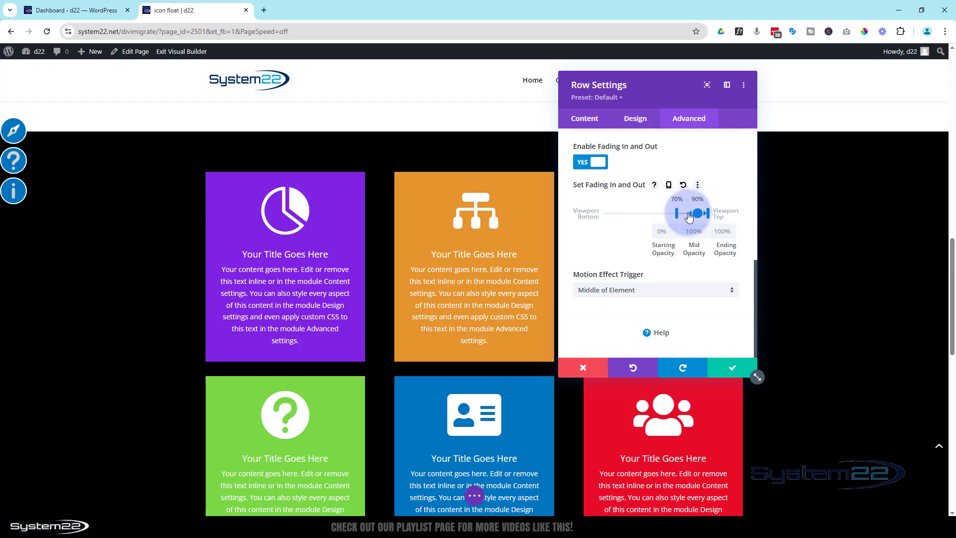
{"action": "left_click_drag", "start_coordinate": [697, 213], "coordinate": [692, 214]}
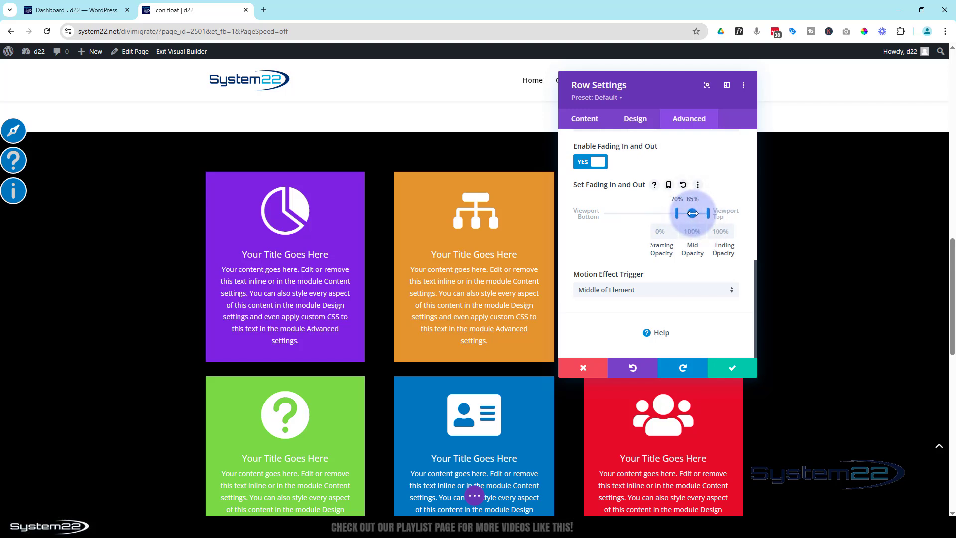
Step: Set the row's fade to start at 80% of the viewport and reach mid opacity at 90%
{"action": "scroll", "coordinate": [436, 244], "scroll_direction": "up", "scroll_amount": 10}
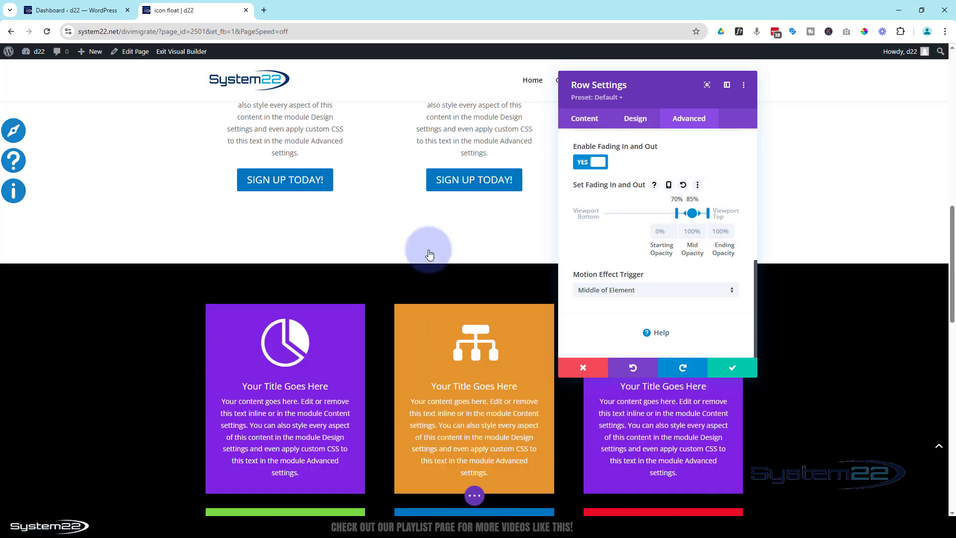
{"action": "scroll", "coordinate": [430, 253], "scroll_direction": "up", "scroll_amount": 3}
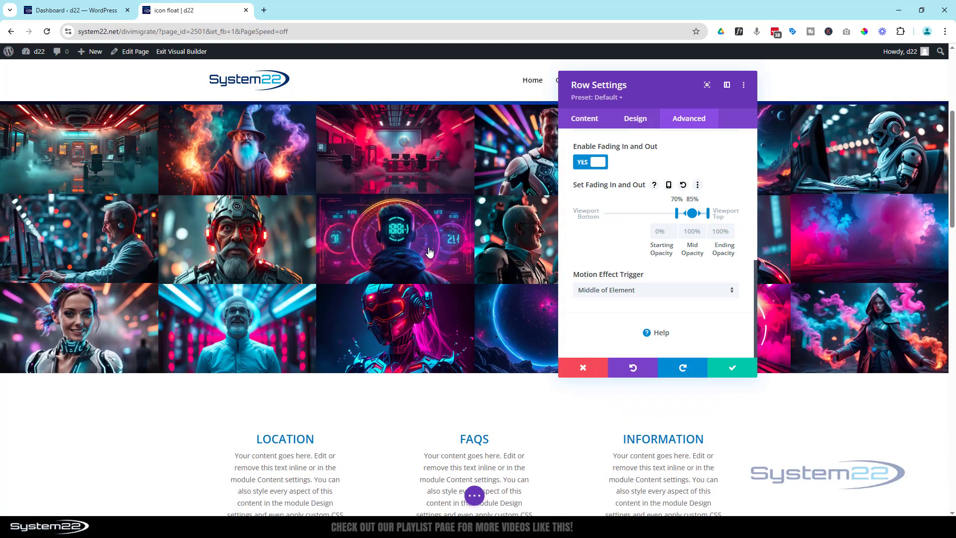
{"action": "scroll", "coordinate": [430, 253], "scroll_direction": "down", "scroll_amount": 2}
{"action": "scroll", "coordinate": [430, 253], "scroll_direction": "down", "scroll_amount": 6}
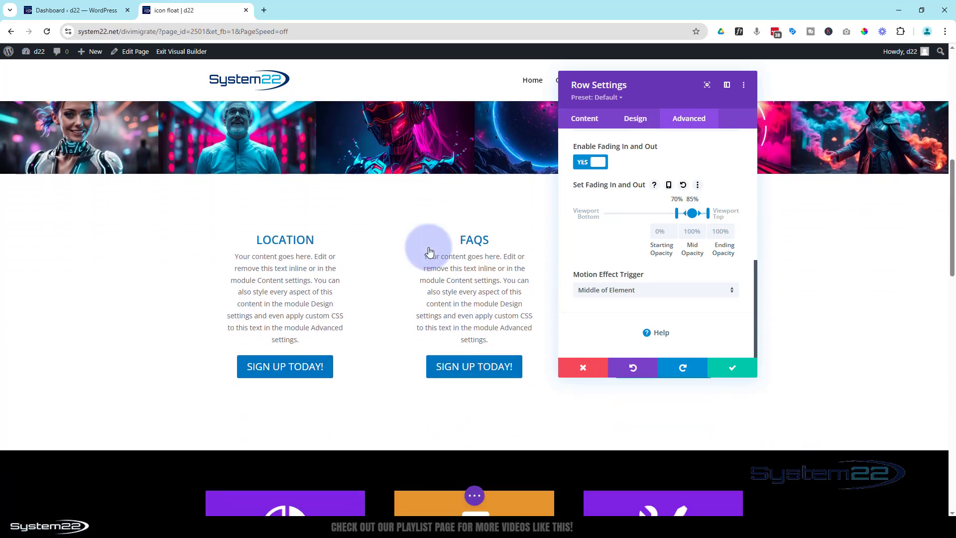
{"action": "scroll", "coordinate": [429, 253], "scroll_direction": "down", "scroll_amount": 4}
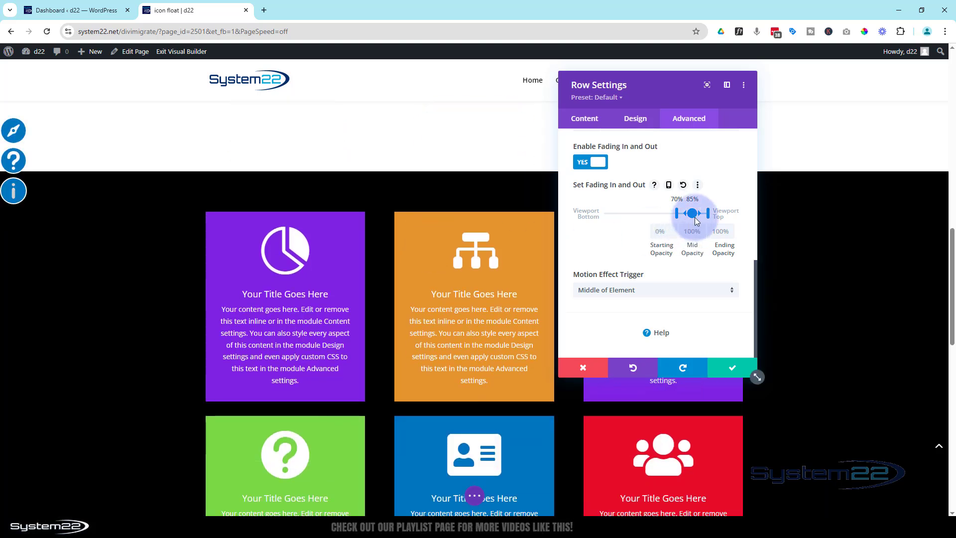
{"action": "left_click_drag", "start_coordinate": [694, 214], "coordinate": [682, 213]}
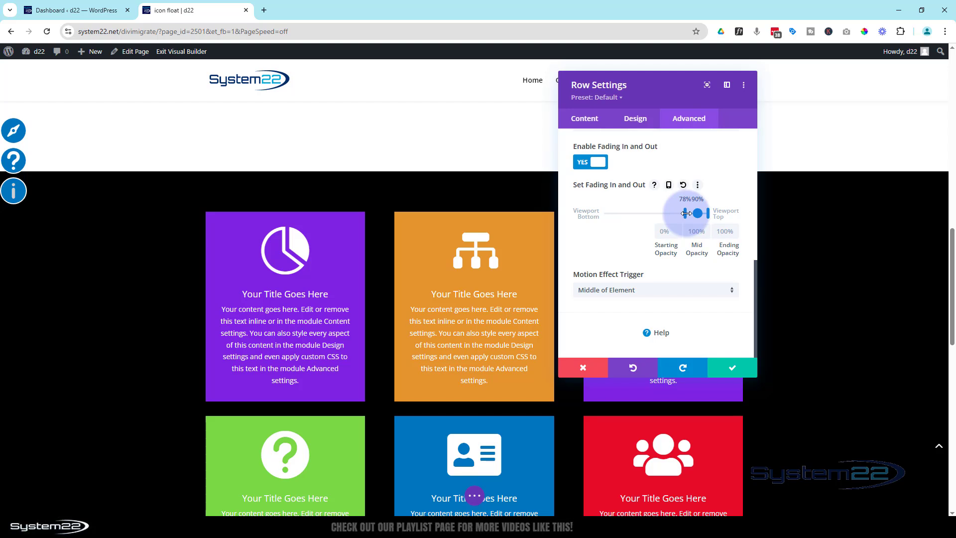
{"action": "left_click_drag", "start_coordinate": [687, 213], "coordinate": [688, 213]}
Step: Check how the fixed icons fade in and out between the image gallery and the black blurb section
{"action": "scroll", "coordinate": [122, 216], "scroll_direction": "up", "scroll_amount": 1}
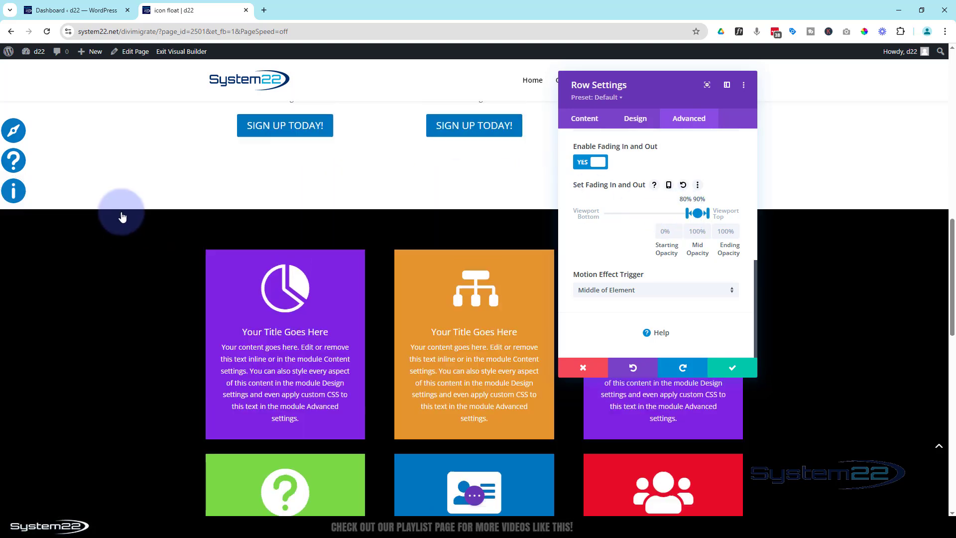
{"action": "scroll", "coordinate": [122, 216], "scroll_direction": "up", "scroll_amount": 2}
{"action": "scroll", "coordinate": [122, 215], "scroll_direction": "down", "scroll_amount": 13}
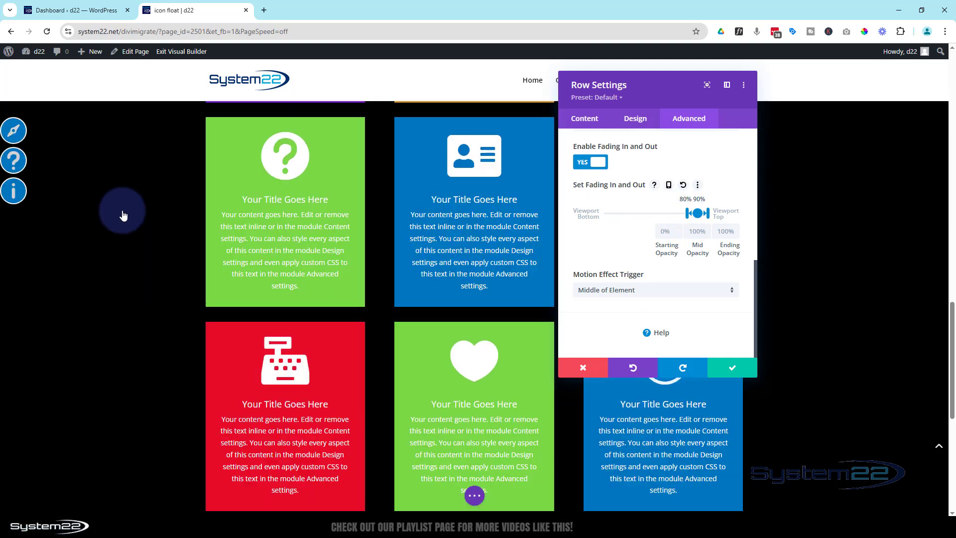
{"action": "scroll", "coordinate": [123, 215], "scroll_direction": "up", "scroll_amount": 10}
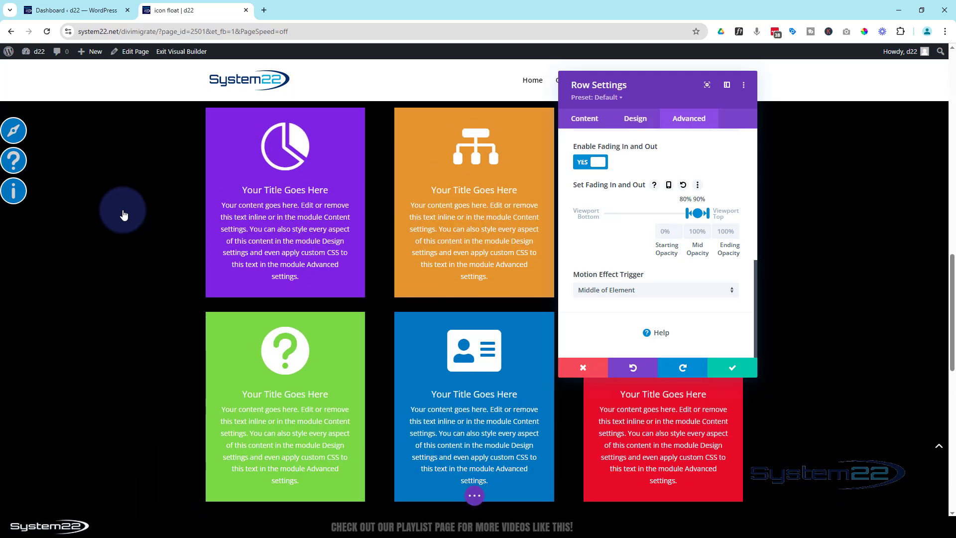
{"action": "scroll", "coordinate": [124, 215], "scroll_direction": "up", "scroll_amount": 5}
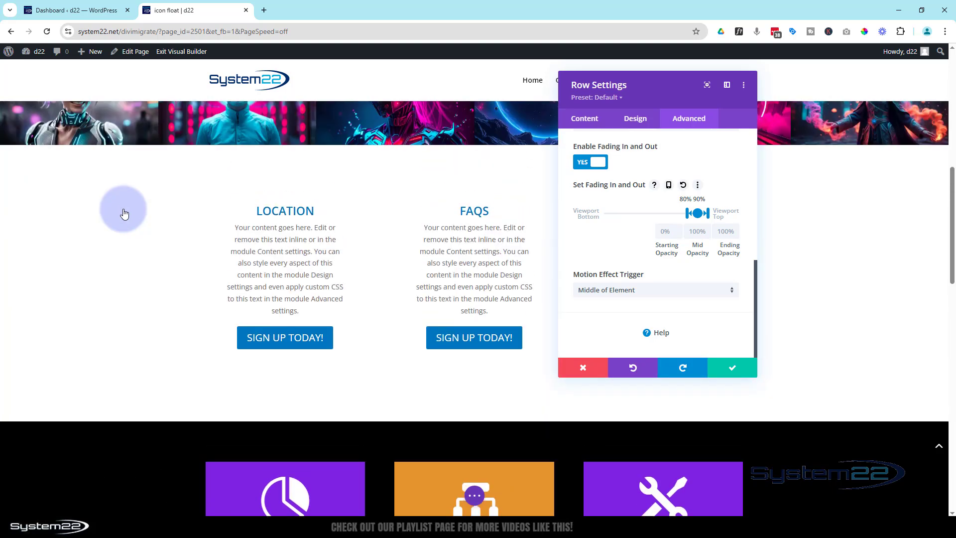
{"action": "scroll", "coordinate": [124, 214], "scroll_direction": "down", "scroll_amount": 4}
{"action": "scroll", "coordinate": [124, 213], "scroll_direction": "down", "scroll_amount": 3}
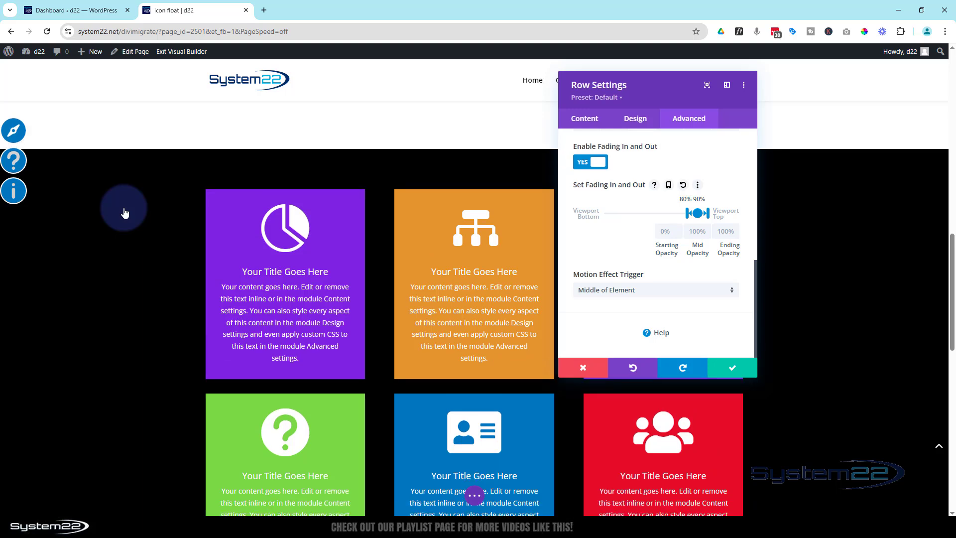
Step: Set the icon row's Z Index to 999999 and save the row settings
{"action": "scroll", "coordinate": [124, 214], "scroll_direction": "down", "scroll_amount": 7}
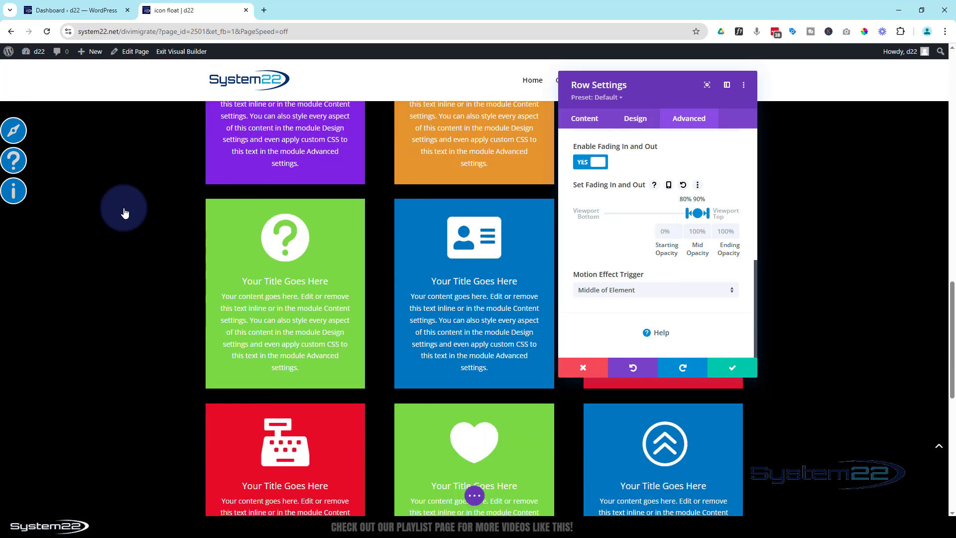
{"action": "scroll", "coordinate": [125, 212], "scroll_direction": "down", "scroll_amount": 3}
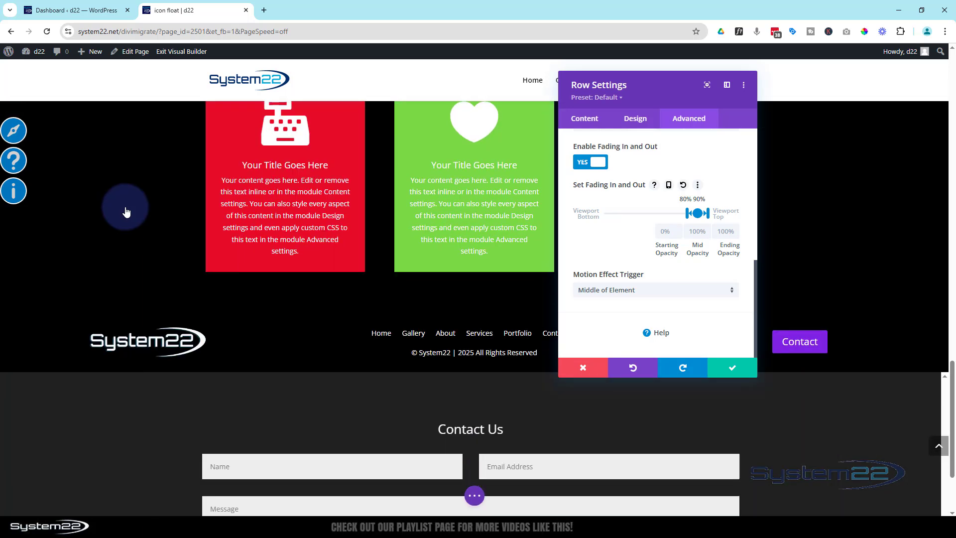
{"action": "scroll", "coordinate": [124, 210], "scroll_direction": "up", "scroll_amount": 7}
{"action": "scroll", "coordinate": [130, 208], "scroll_direction": "up", "scroll_amount": 7}
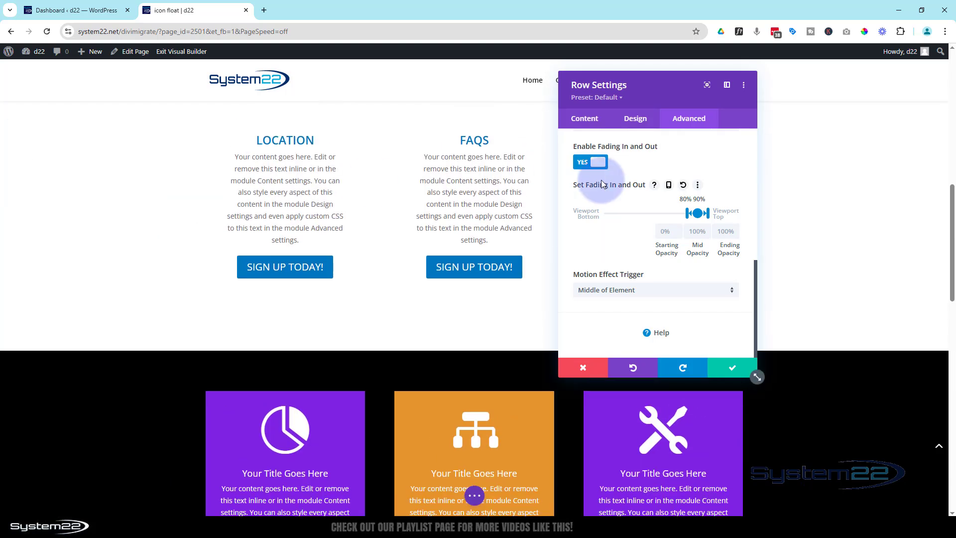
{"action": "scroll", "coordinate": [619, 234], "scroll_direction": "up", "scroll_amount": 5}
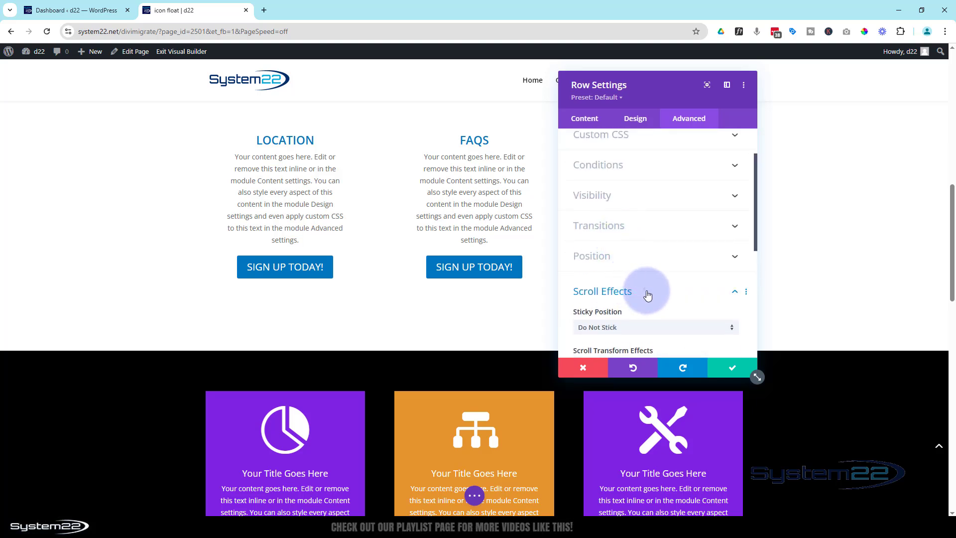
{"action": "left_click", "coordinate": [648, 294]}
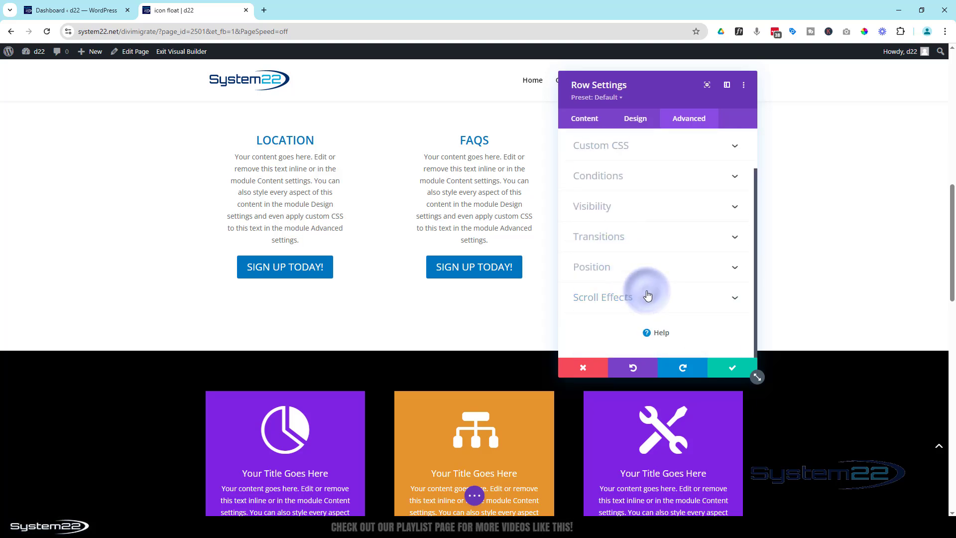
{"action": "left_click", "coordinate": [631, 269]}
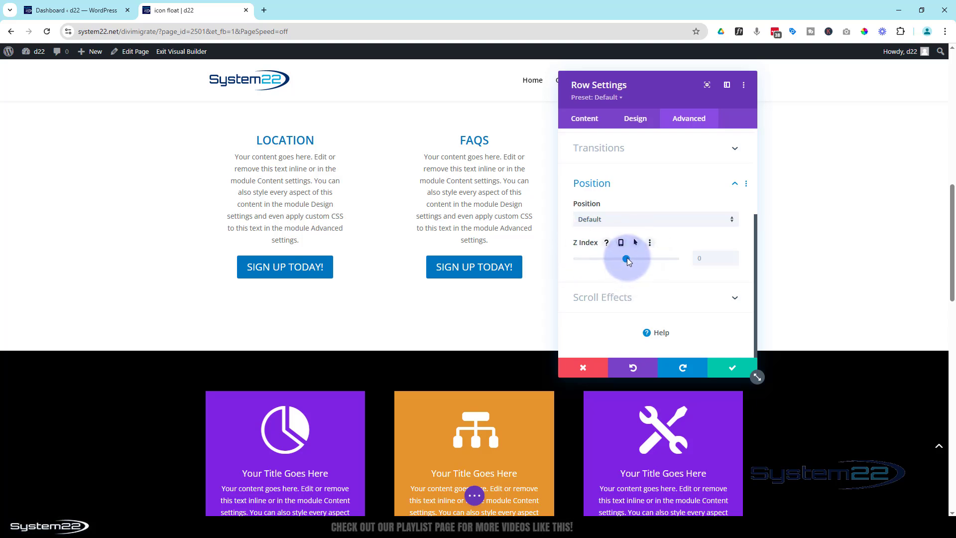
{"action": "left_click_drag", "start_coordinate": [626, 258], "coordinate": [690, 265]}
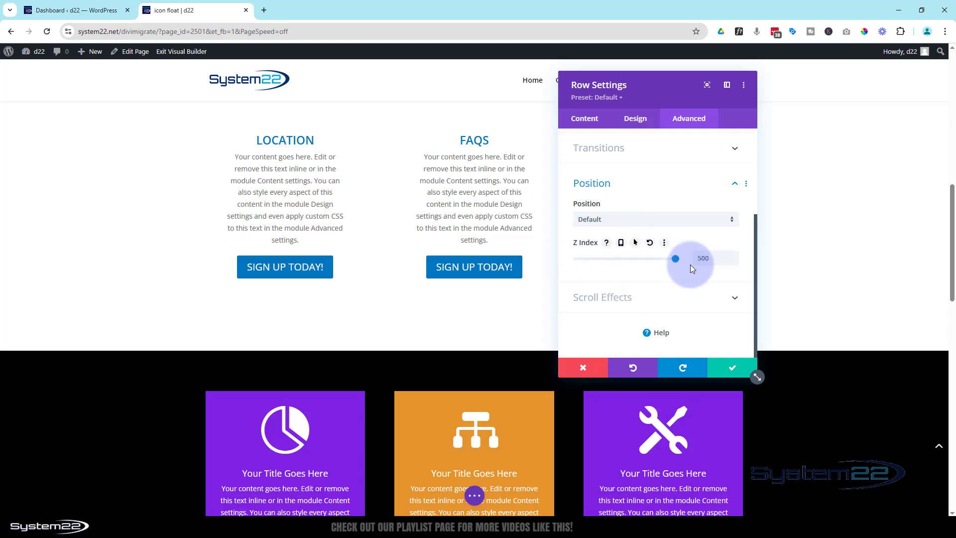
{"action": "double_click", "coordinate": [701, 258]}
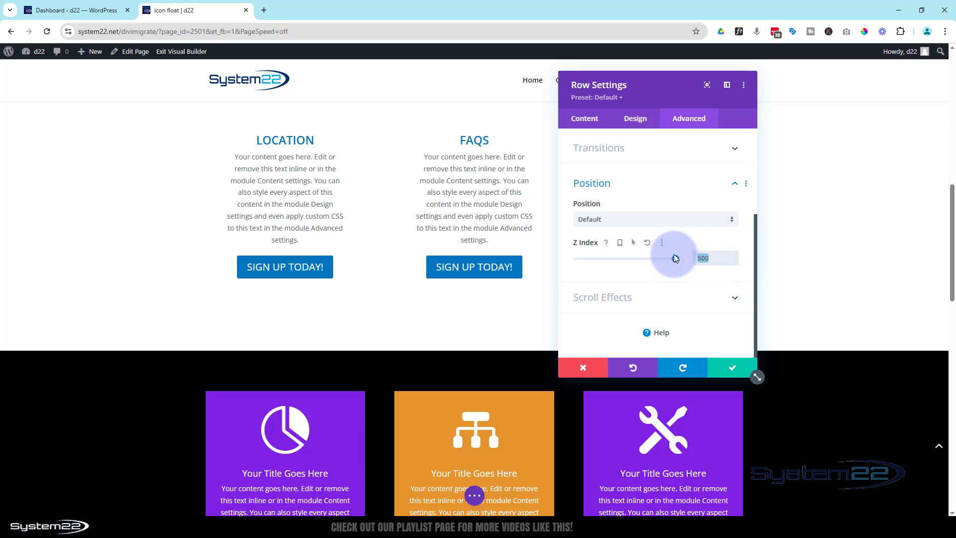
{"action": "type", "text": "999999"}
{"action": "left_click", "coordinate": [736, 371]}
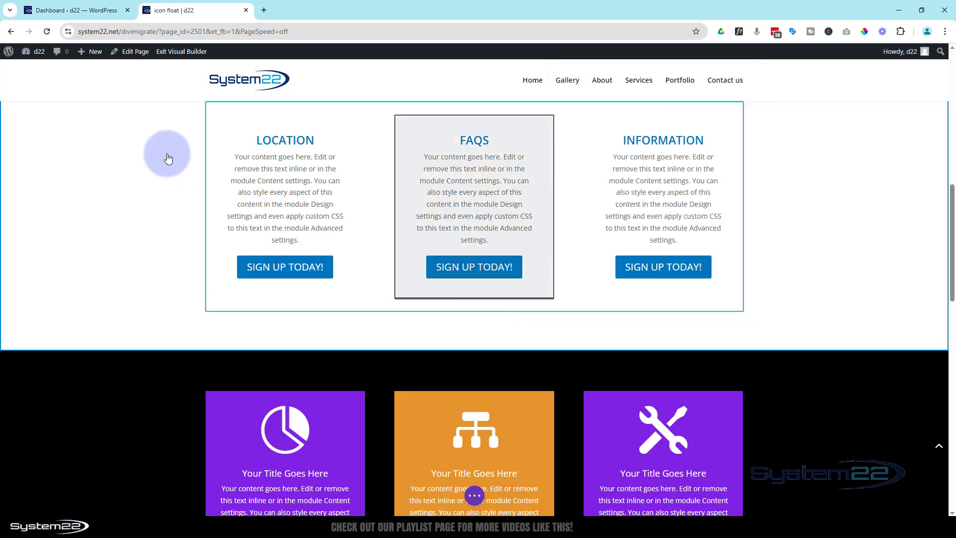
Step: Save the page and exit the visual builder to the live page
{"action": "scroll", "coordinate": [176, 165], "scroll_direction": "down", "scroll_amount": 4}
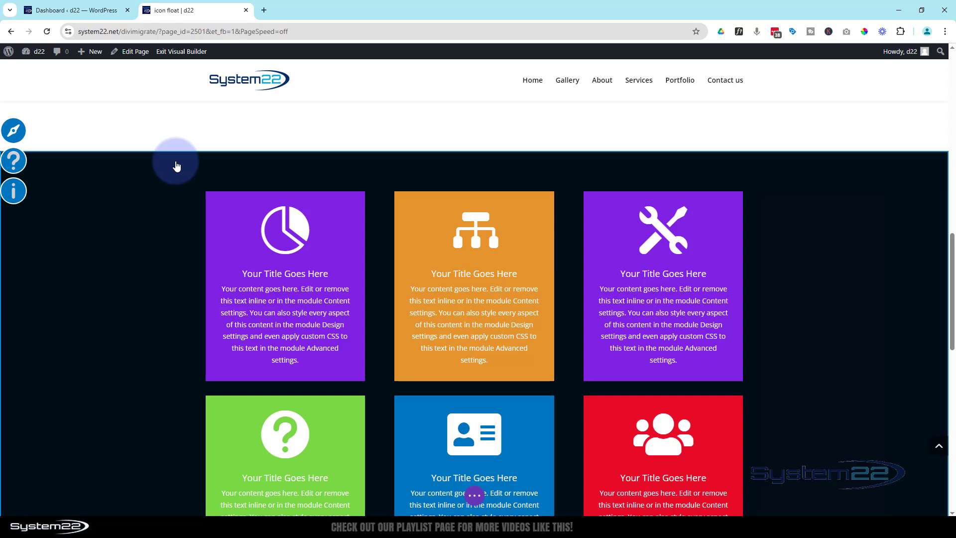
{"action": "scroll", "coordinate": [176, 166], "scroll_direction": "up", "scroll_amount": 4}
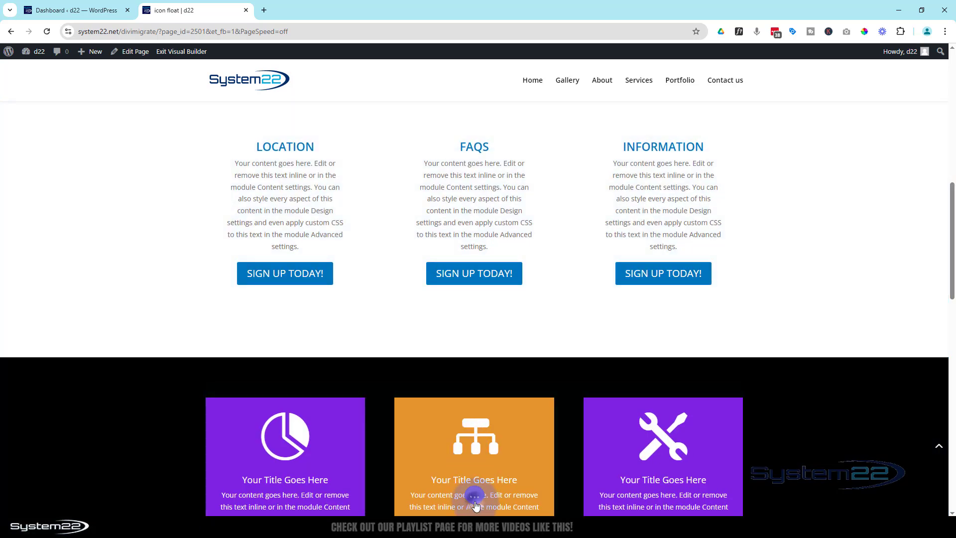
{"action": "left_click", "coordinate": [474, 496]}
{"action": "left_click", "coordinate": [866, 498]}
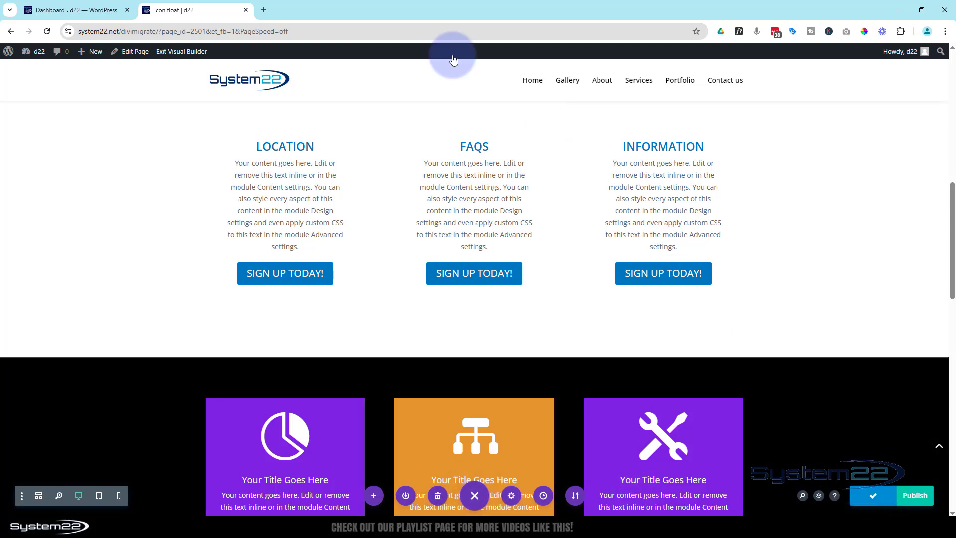
{"action": "left_click", "coordinate": [179, 52]}
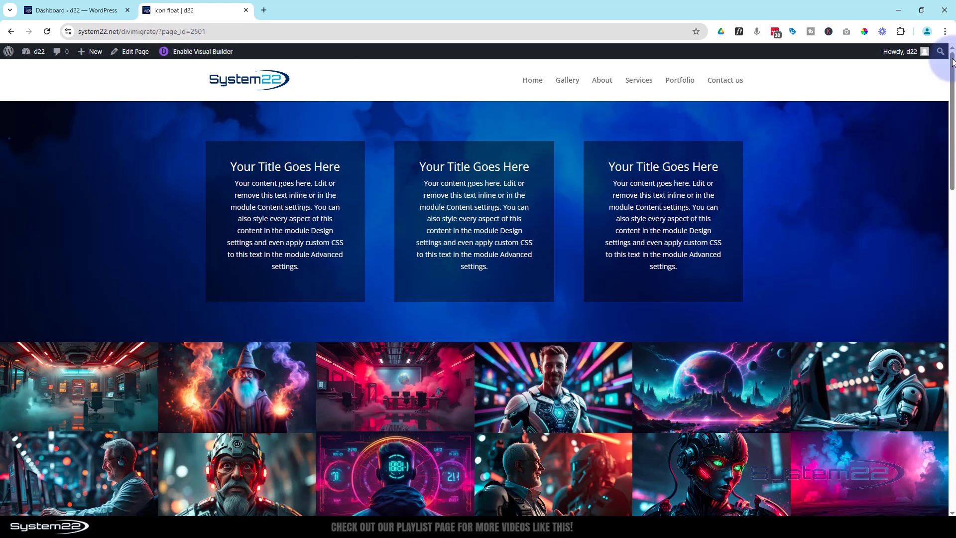
Step: Test the information, compass and question mark icon links on the live page from the bottom of the black blurb section
{"action": "left_click_drag", "start_coordinate": [953, 58], "coordinate": [955, 372]}
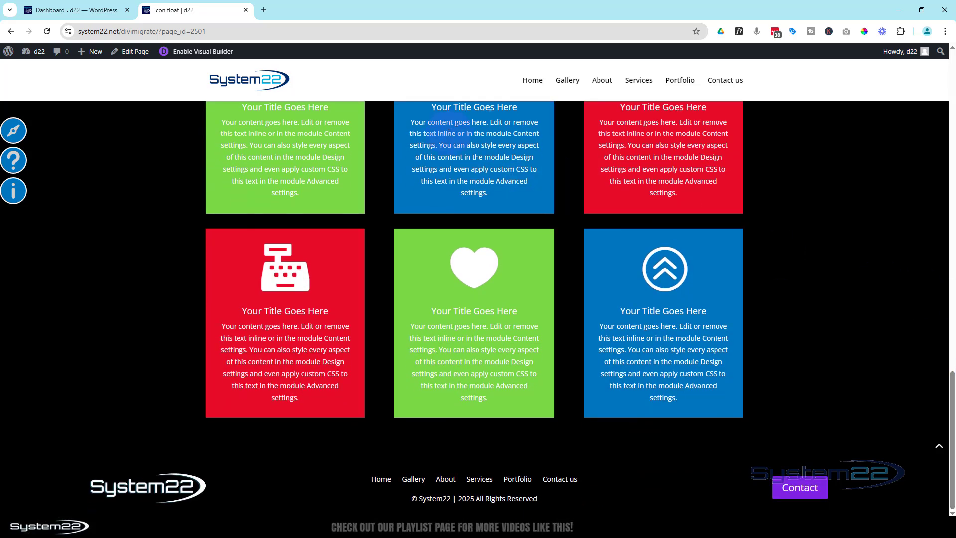
{"action": "left_click", "coordinate": [17, 196]}
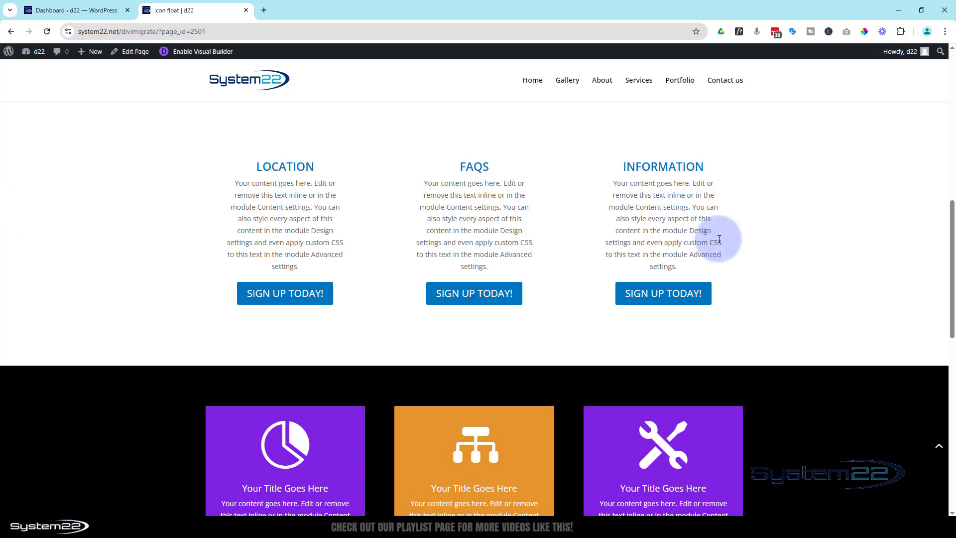
{"action": "left_click", "coordinate": [953, 244]}
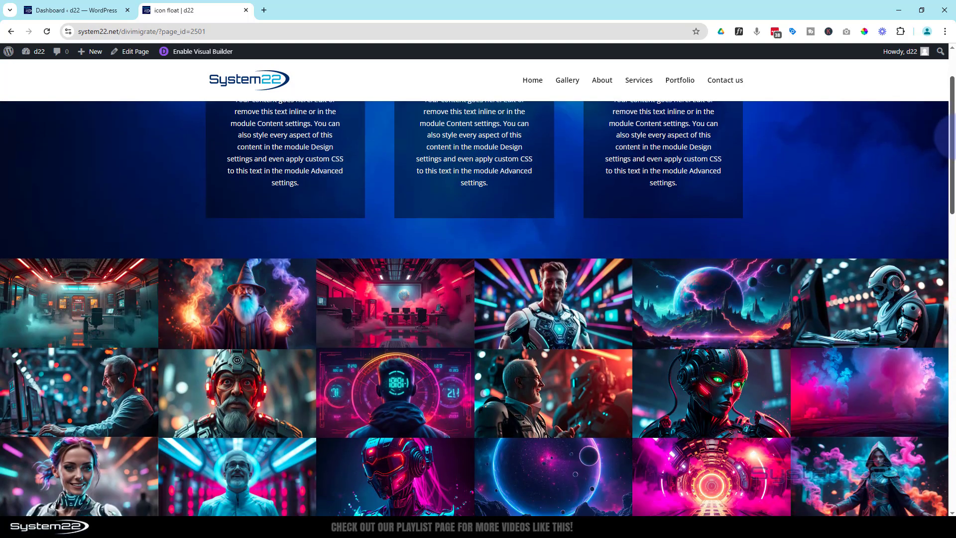
{"action": "left_click_drag", "start_coordinate": [952, 139], "coordinate": [945, 449]}
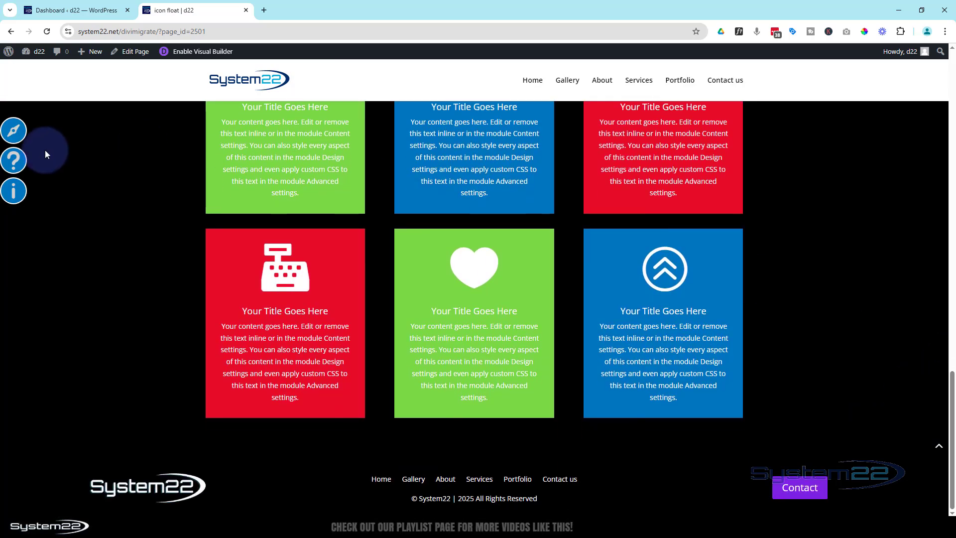
{"action": "left_click", "coordinate": [15, 133]}
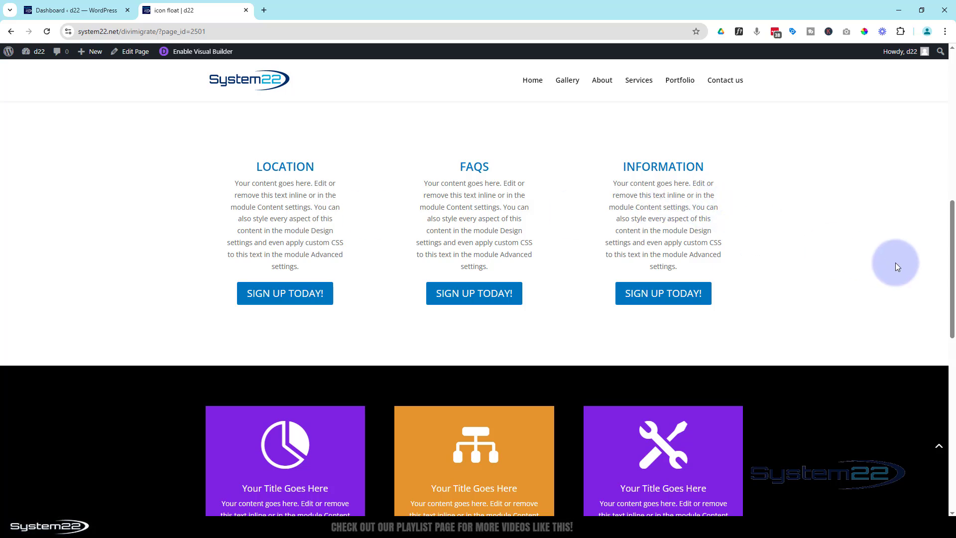
{"action": "scroll", "coordinate": [895, 263], "scroll_direction": "down", "scroll_amount": 6}
{"action": "scroll", "coordinate": [895, 267], "scroll_direction": "down", "scroll_amount": 5}
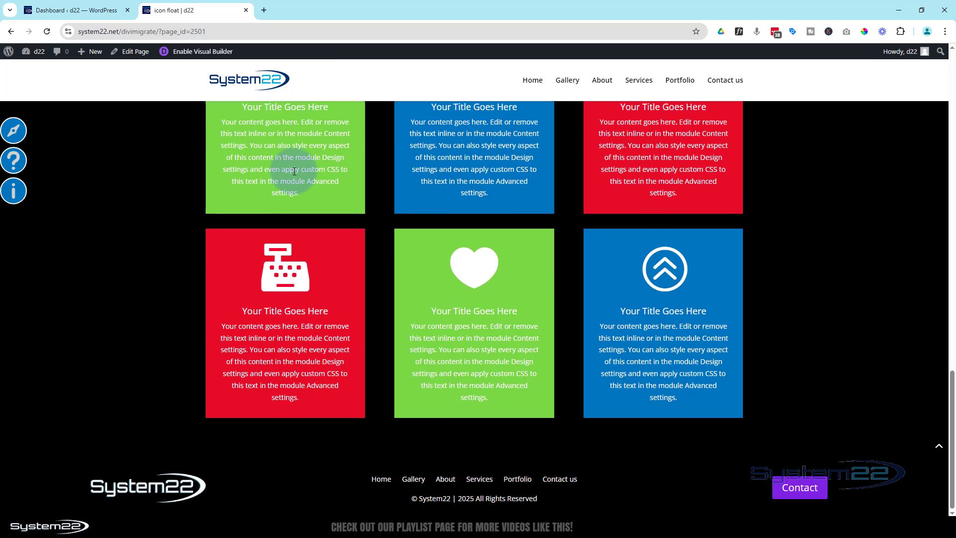
{"action": "left_click", "coordinate": [17, 166]}
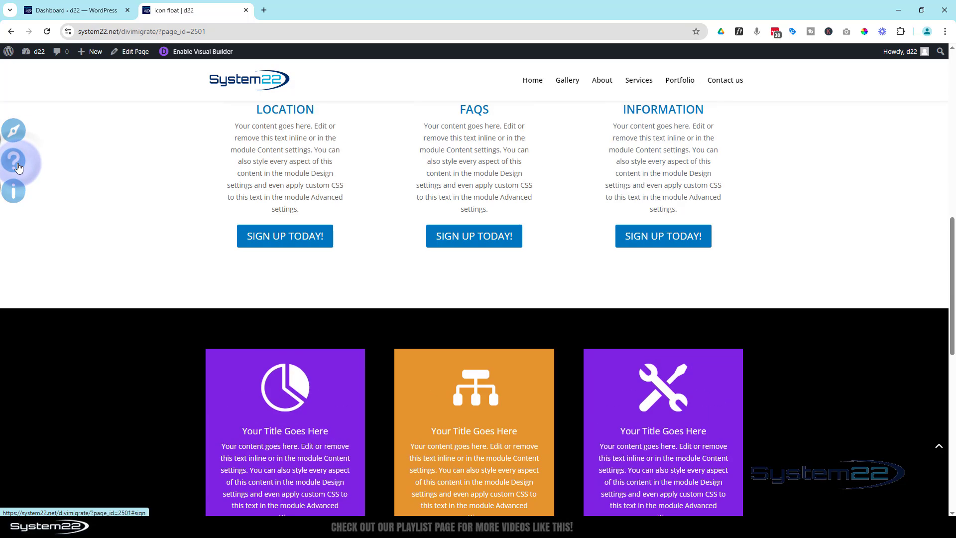
Step: Check the icons' fade from the page top down to the black blurb section, and follow the compass icon's link again
{"action": "scroll", "coordinate": [77, 178], "scroll_direction": "up", "scroll_amount": 10}
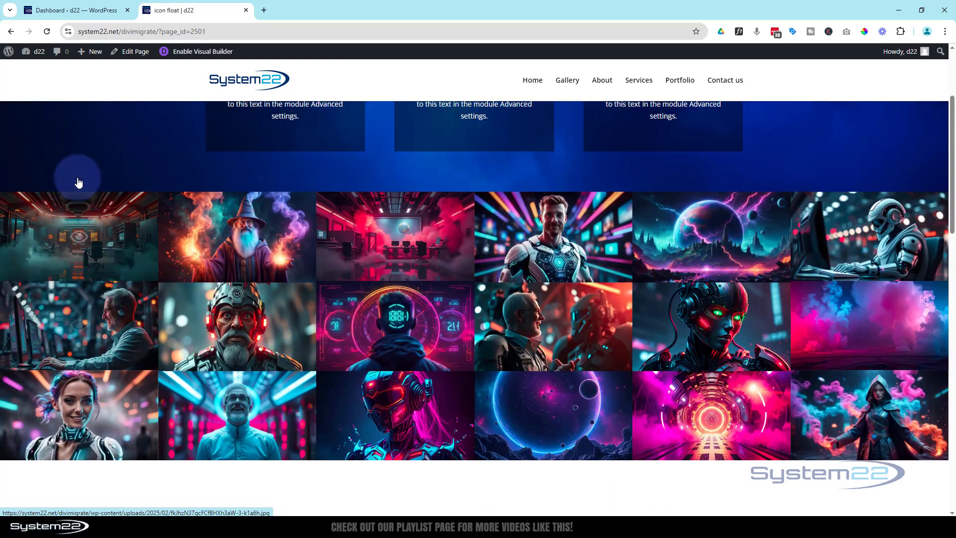
{"action": "scroll", "coordinate": [77, 180], "scroll_direction": "down", "scroll_amount": 5}
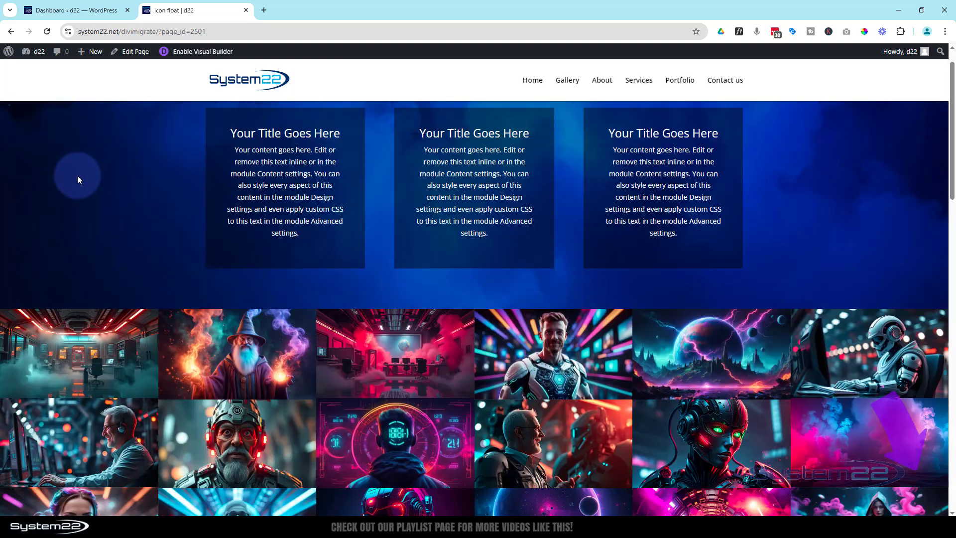
{"action": "scroll", "coordinate": [78, 179], "scroll_direction": "down", "scroll_amount": 10}
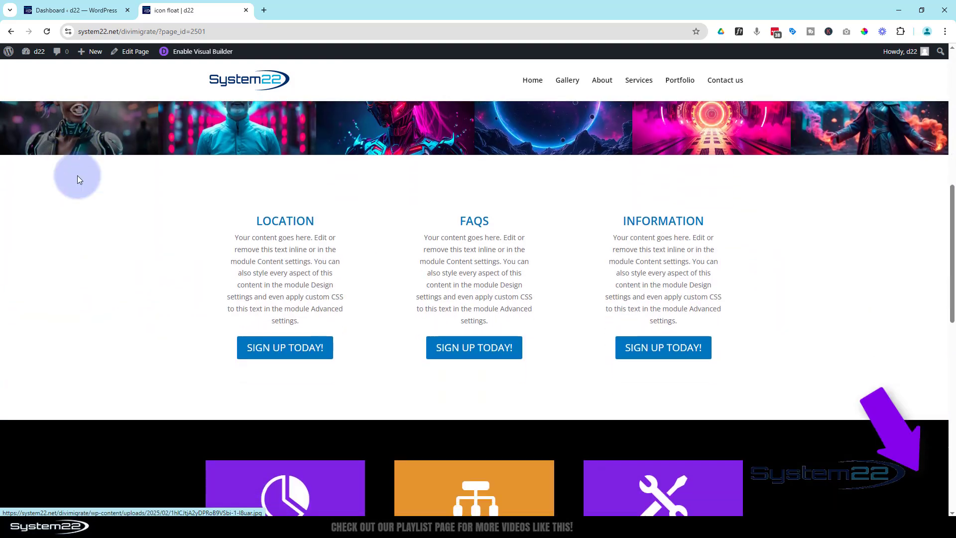
{"action": "scroll", "coordinate": [77, 179], "scroll_direction": "down", "scroll_amount": 3}
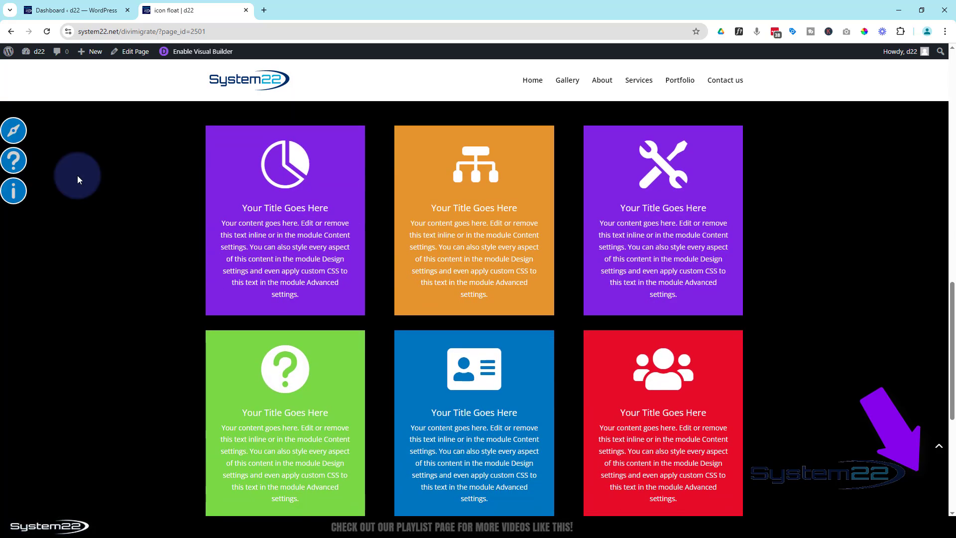
{"action": "scroll", "coordinate": [77, 175], "scroll_direction": "down", "scroll_amount": 2}
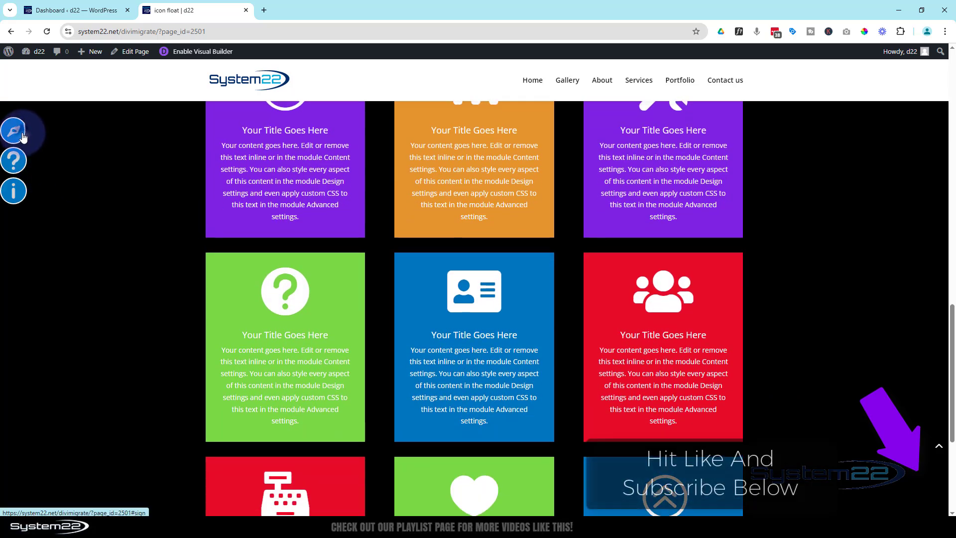
{"action": "left_click", "coordinate": [22, 136]}
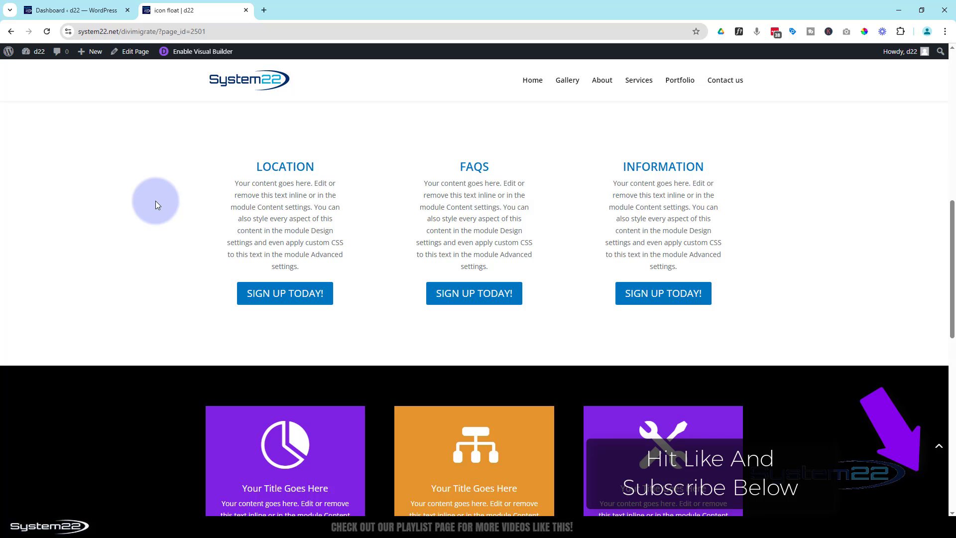